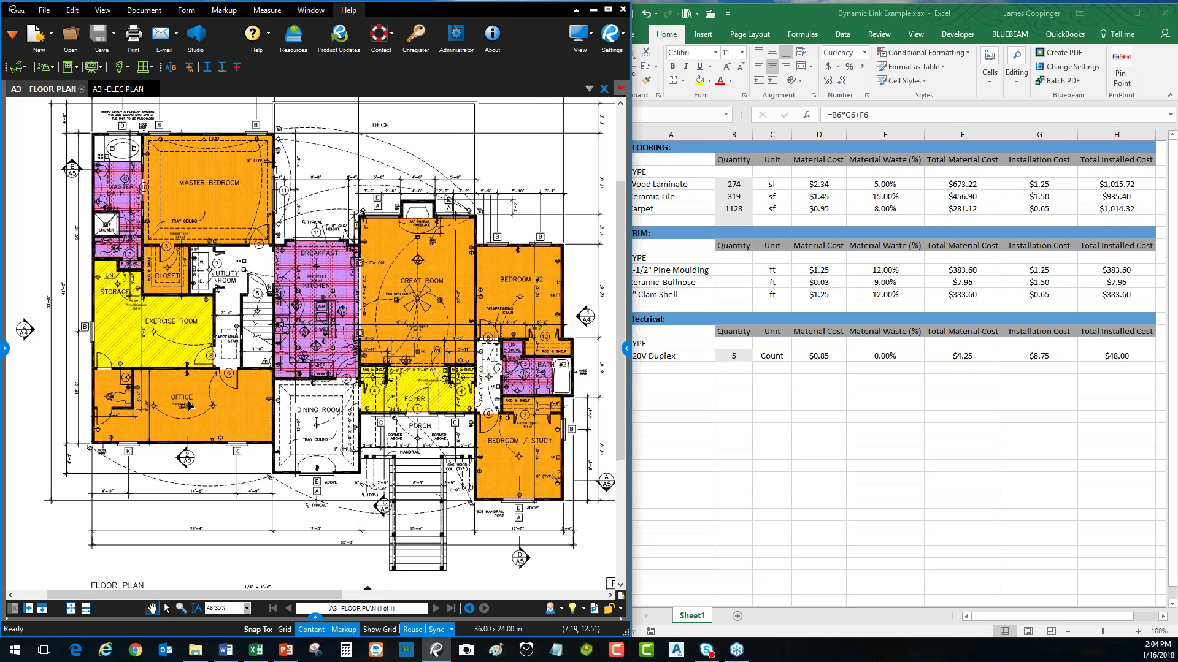
- Examine the flooring area labels on the floor plan, starting with the Office carpet area and including the neighbouring rooms
scroll(186, 440, "up", 4)
scroll(151, 423, "up", 3)
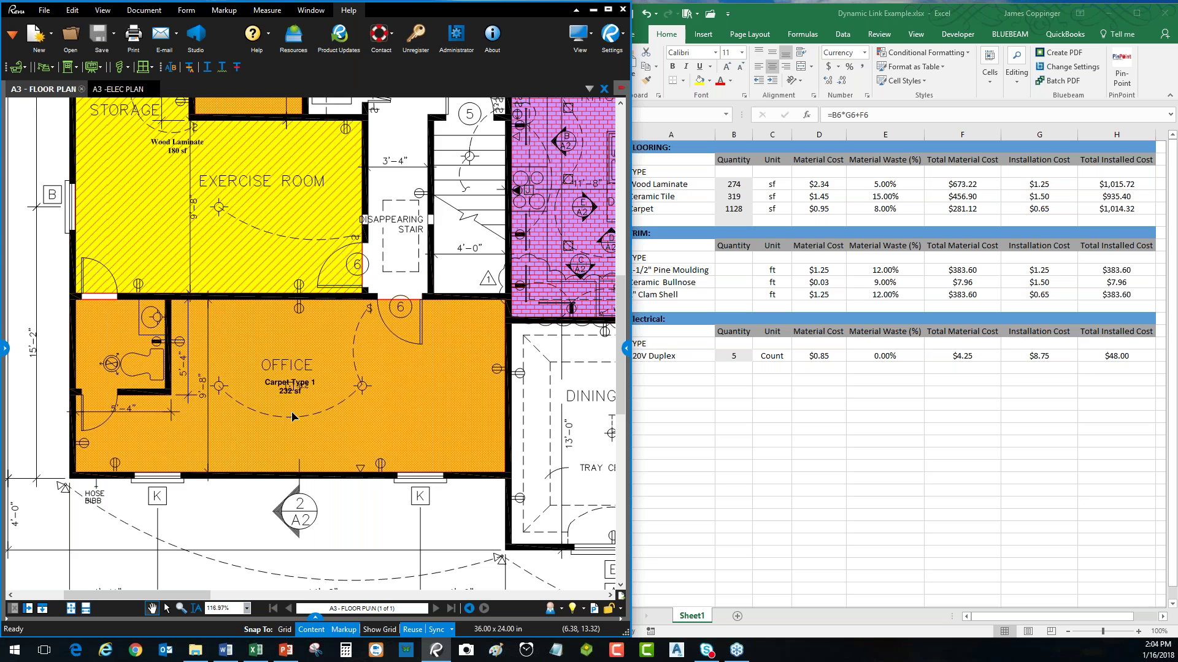
scroll(303, 393, "up", 3)
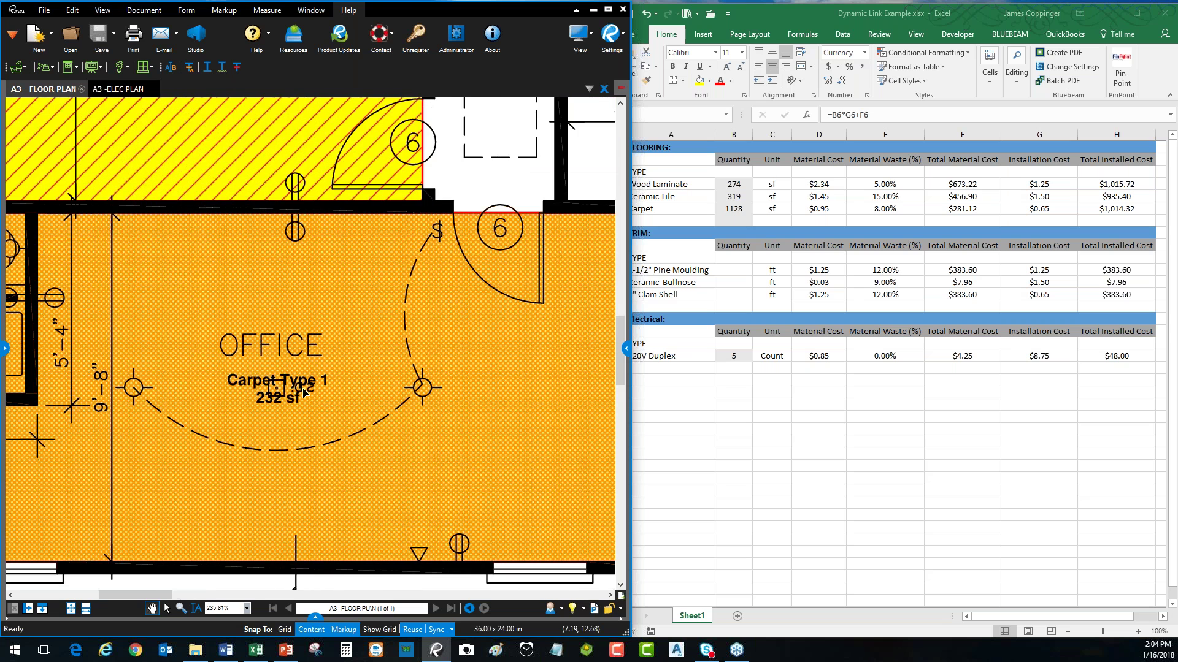
scroll(304, 393, "down", 1)
scroll(303, 392, "down", 2)
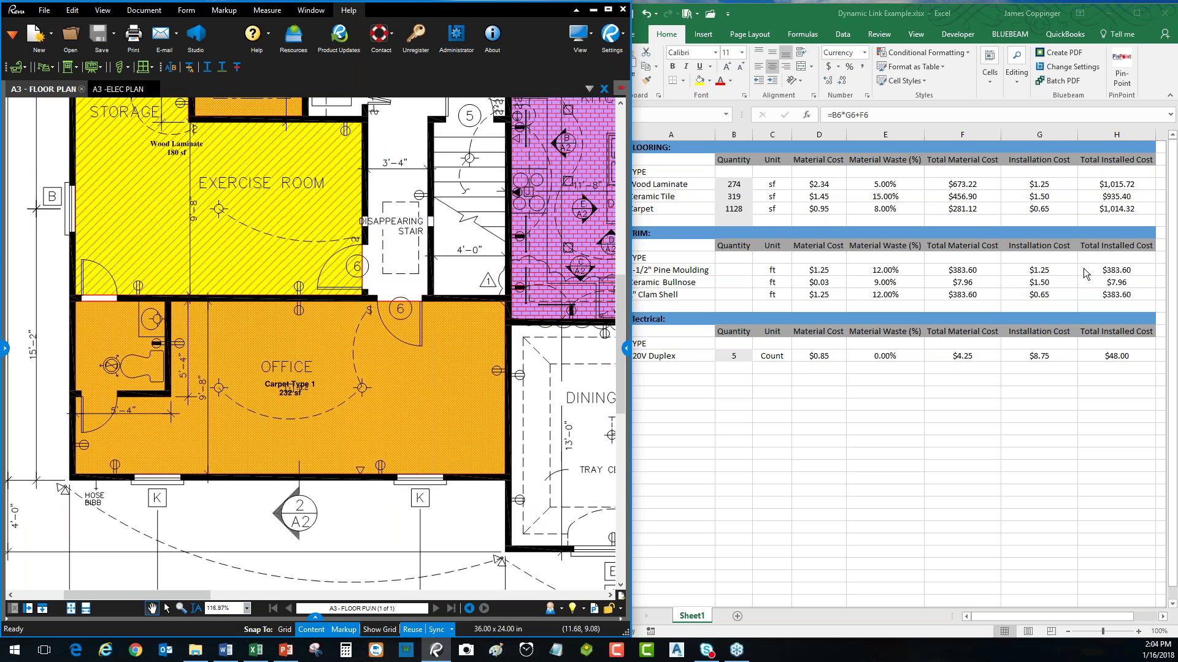
scroll(454, 276, "down", 2)
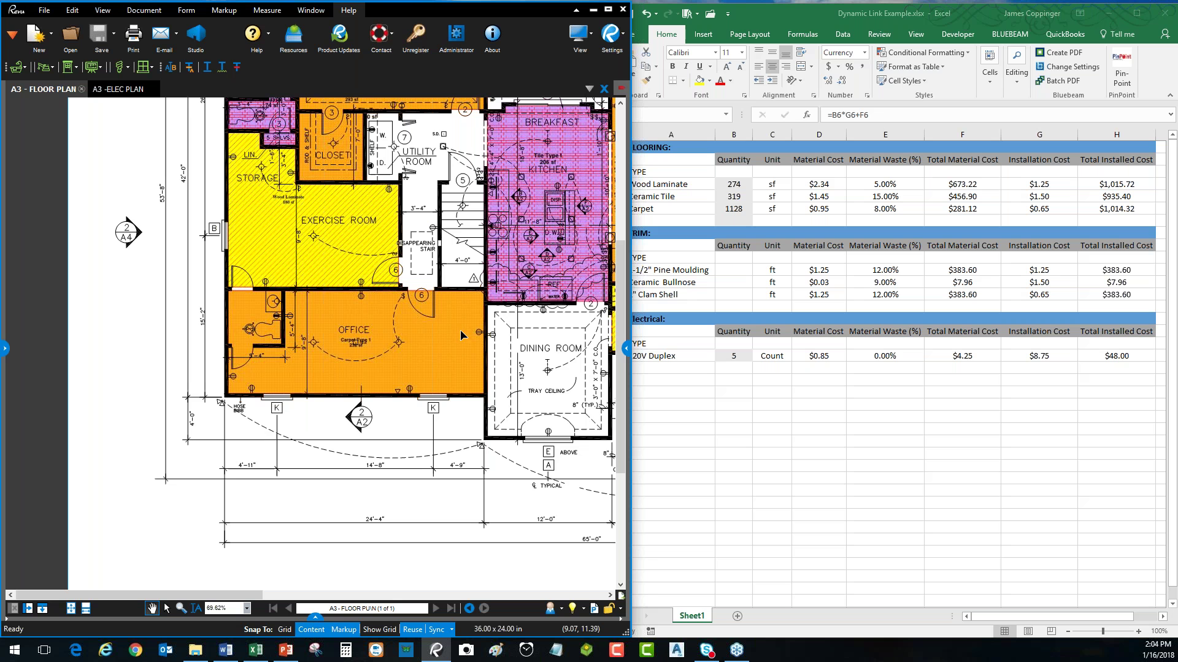
left_click_drag(374, 452, 244, 493)
scroll(363, 412, "down", 2)
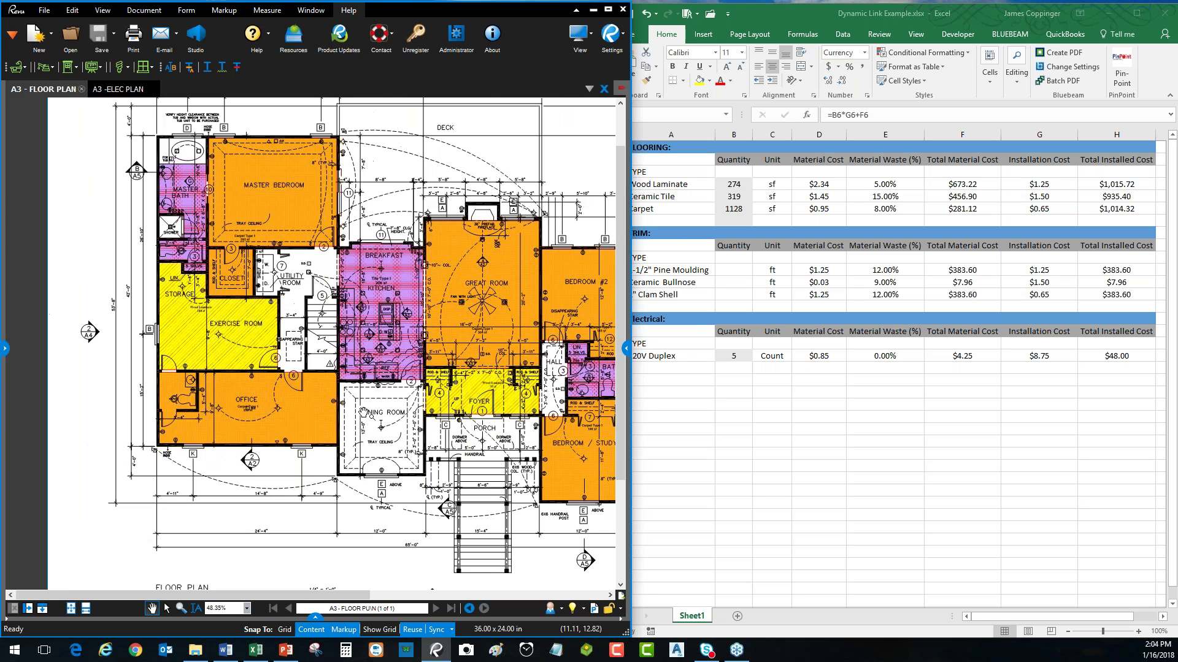
left_click_drag(311, 475, 259, 487)
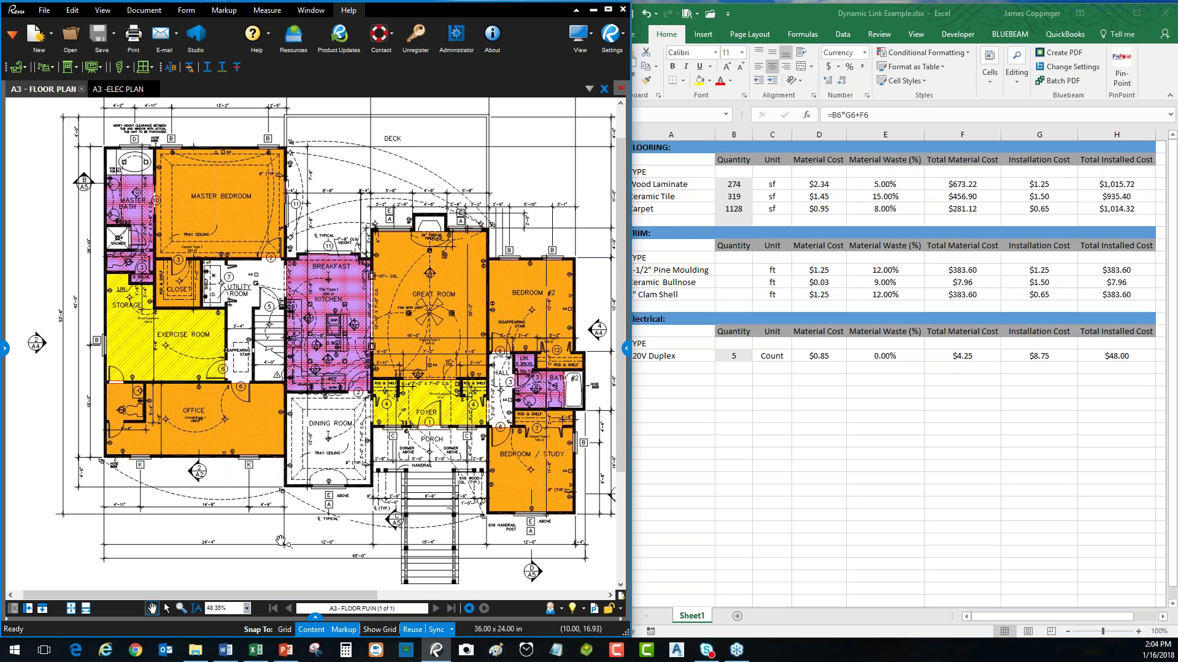
- Expand Carpet Type 1 in the markups list and export a CSV summary as A3 - FLOOR PLAN.csv, replacing the existing Desktop file
left_click(315, 616)
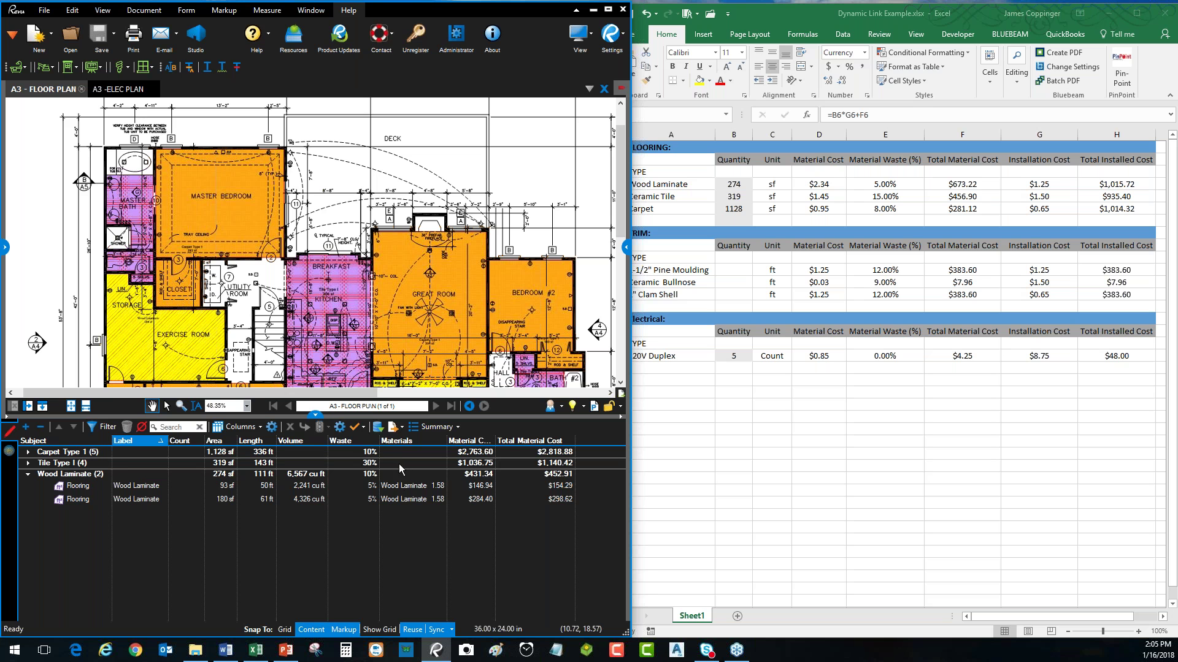
left_click(28, 452)
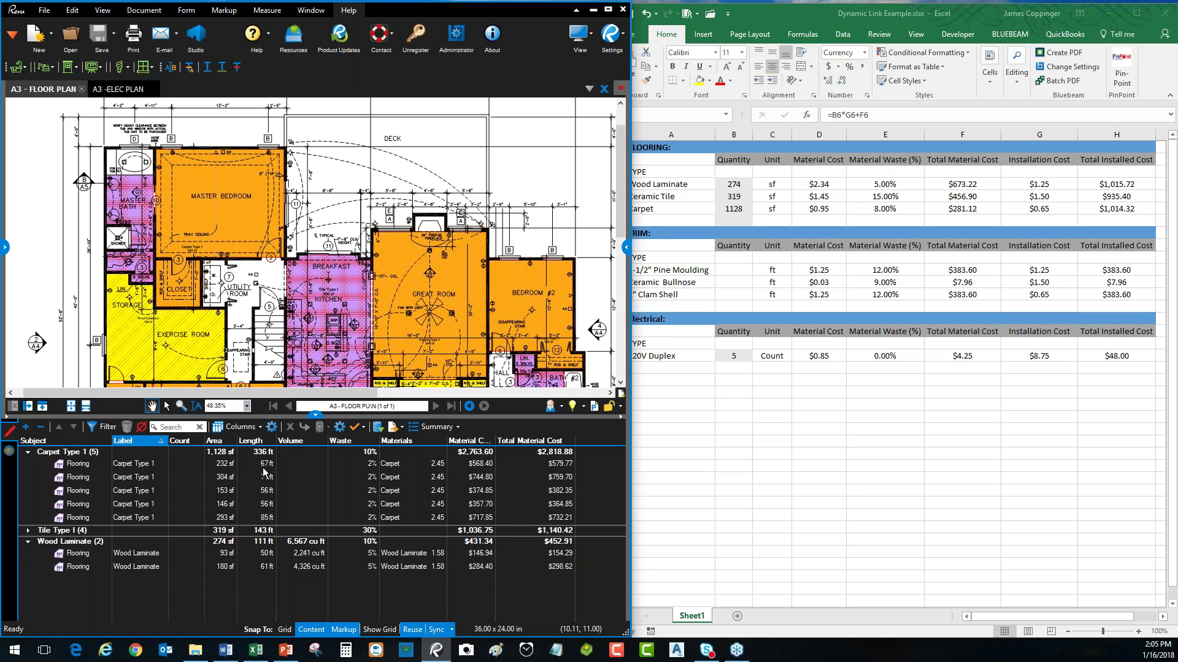
left_click(454, 427)
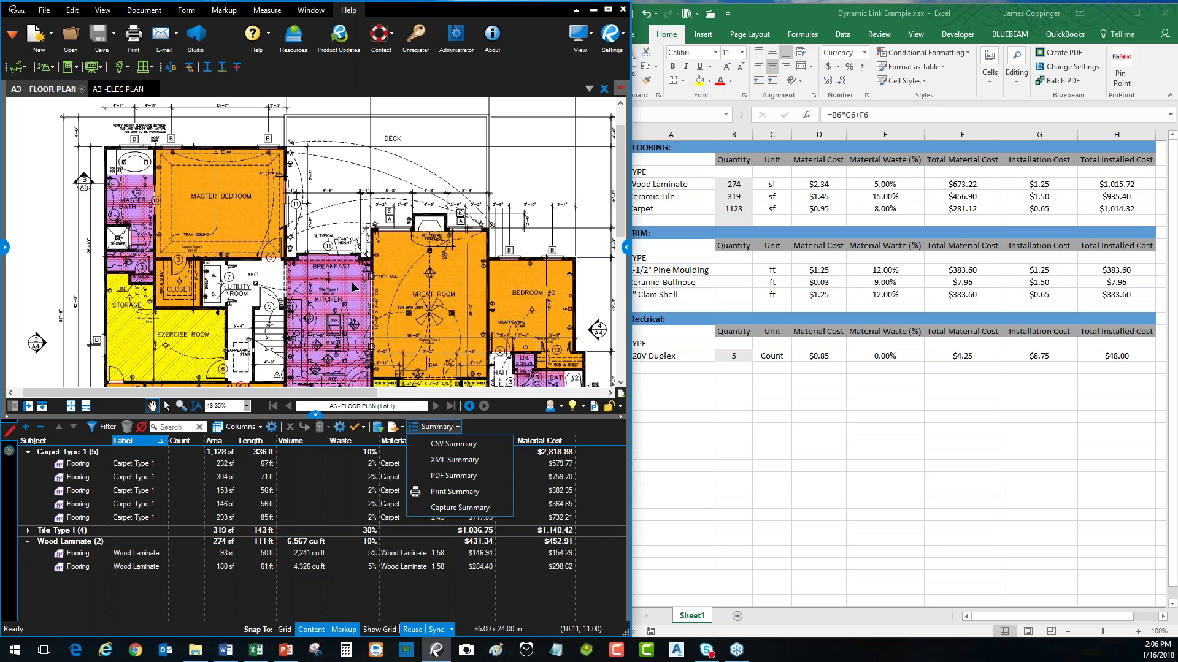
left_click(448, 451)
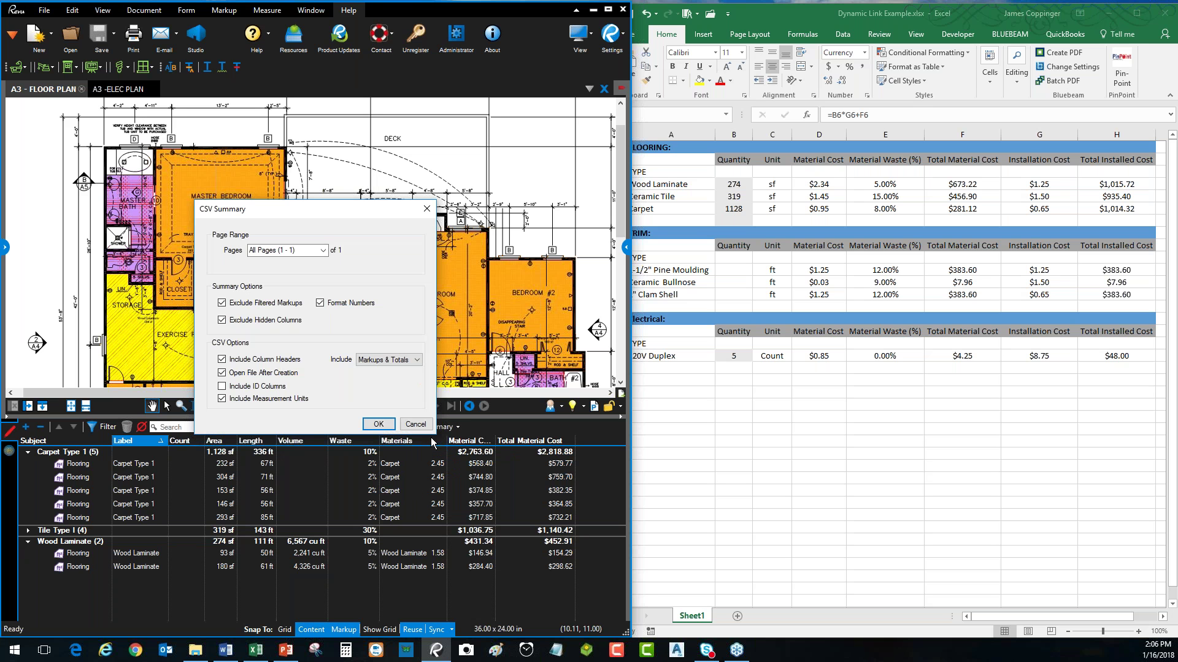
left_click(379, 424)
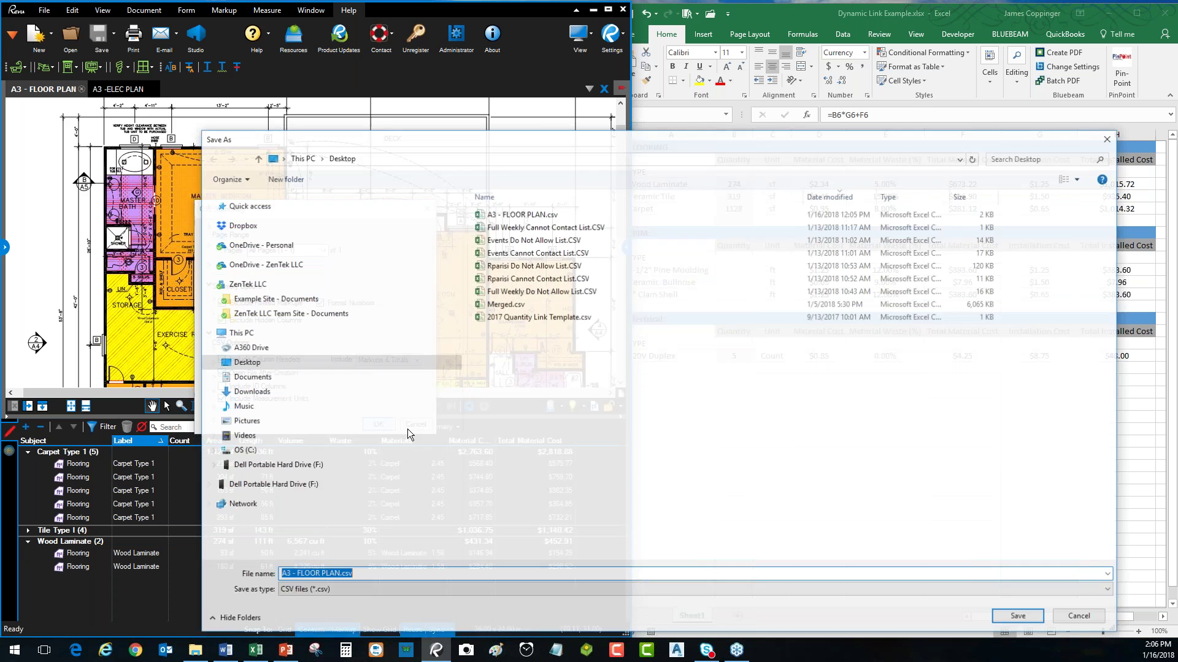
left_click(1019, 617)
left_click(618, 326)
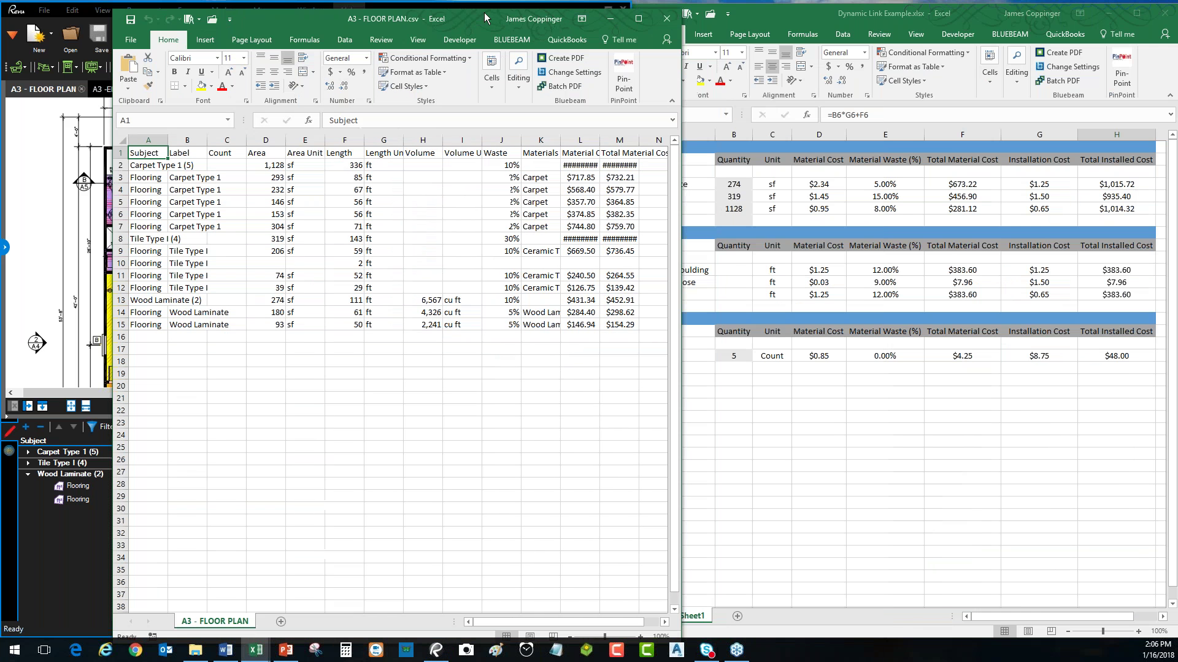
- Widen the exported CSV's window and autofit columns A through M to their contents
left_click_drag(679, 124, 958, 125)
left_click_drag(628, 141, 148, 140)
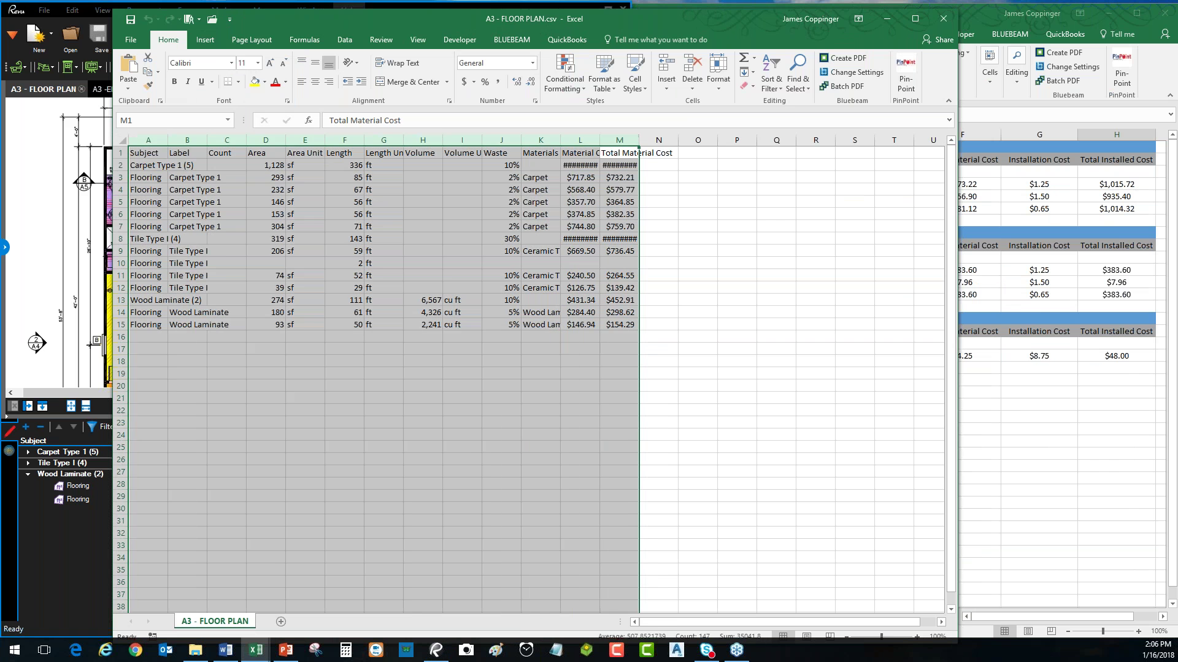
double_click(639, 143)
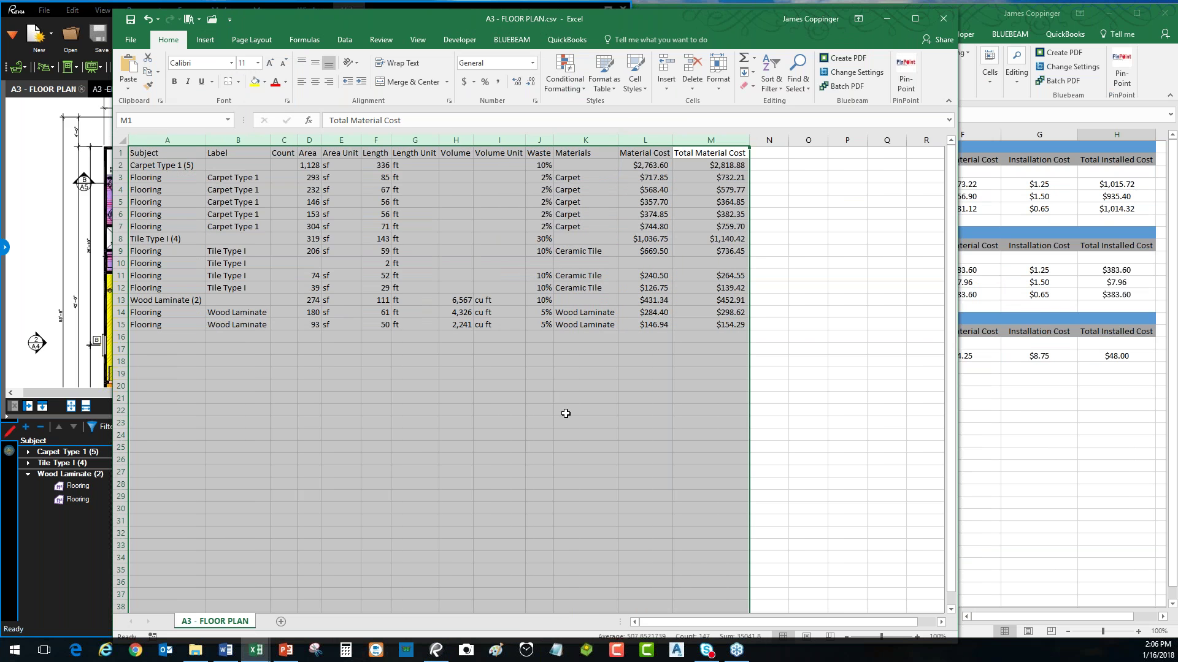
left_click(565, 413)
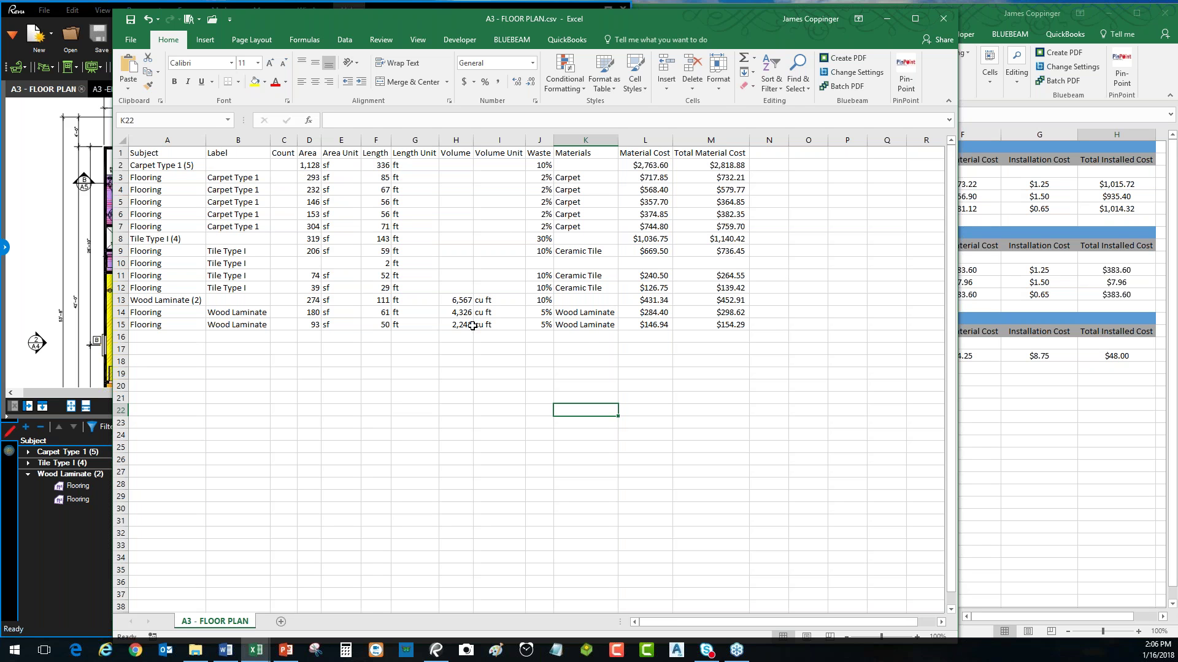
- Inspect the exported cost cells in the CSV to see whether they hold formulas or static values
left_click(710, 383)
left_click(621, 346)
left_click(662, 325)
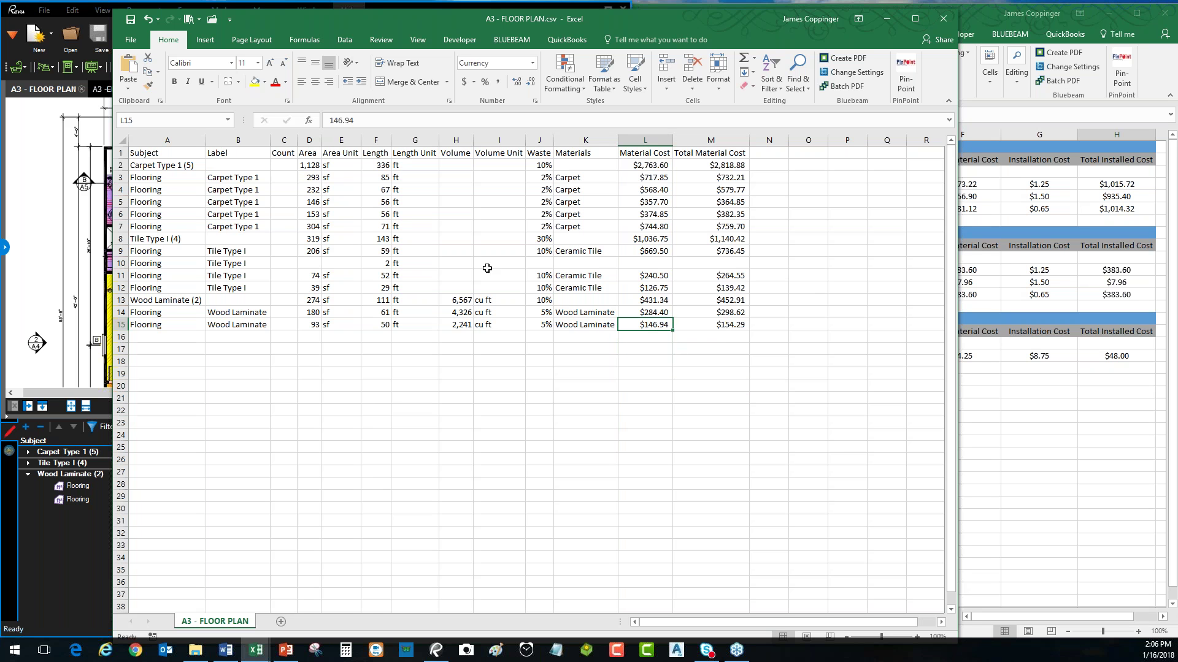
left_click(338, 118)
double_click(339, 118)
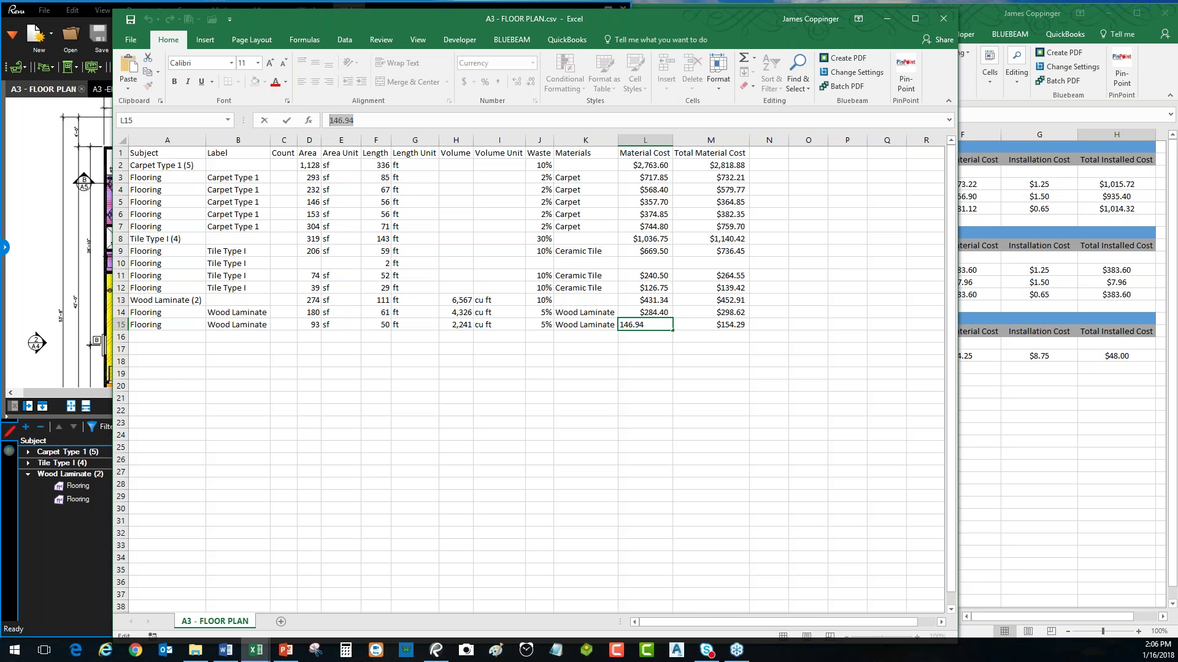
left_click(638, 301)
left_click(644, 275)
left_click(424, 270)
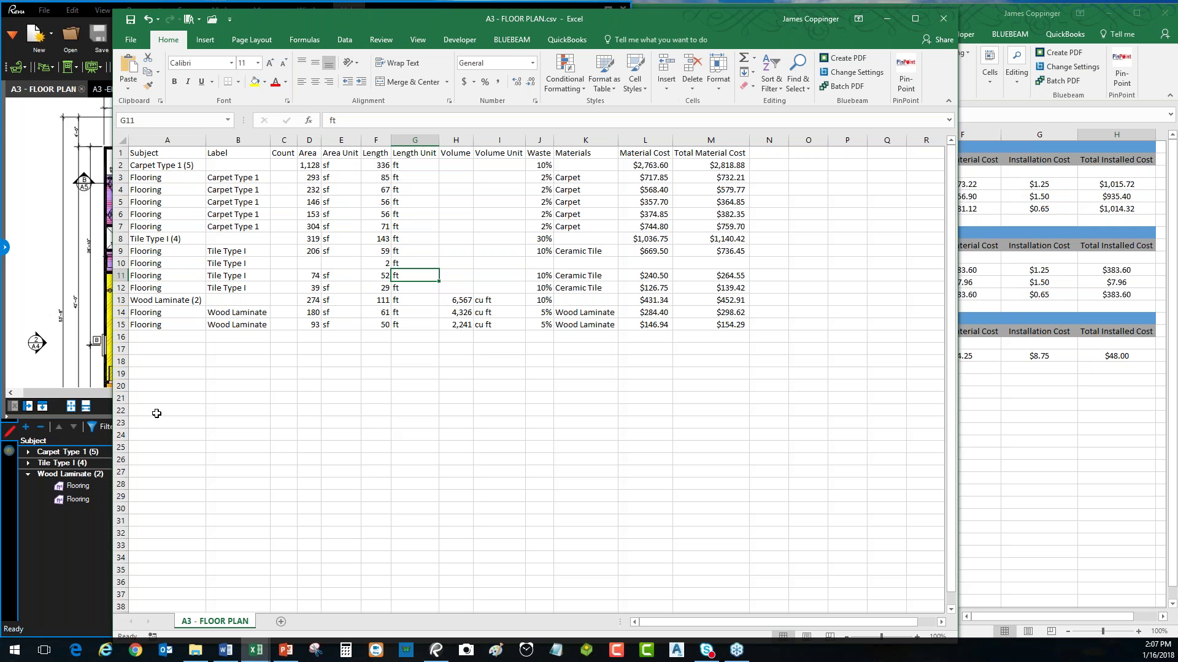
left_click(422, 410)
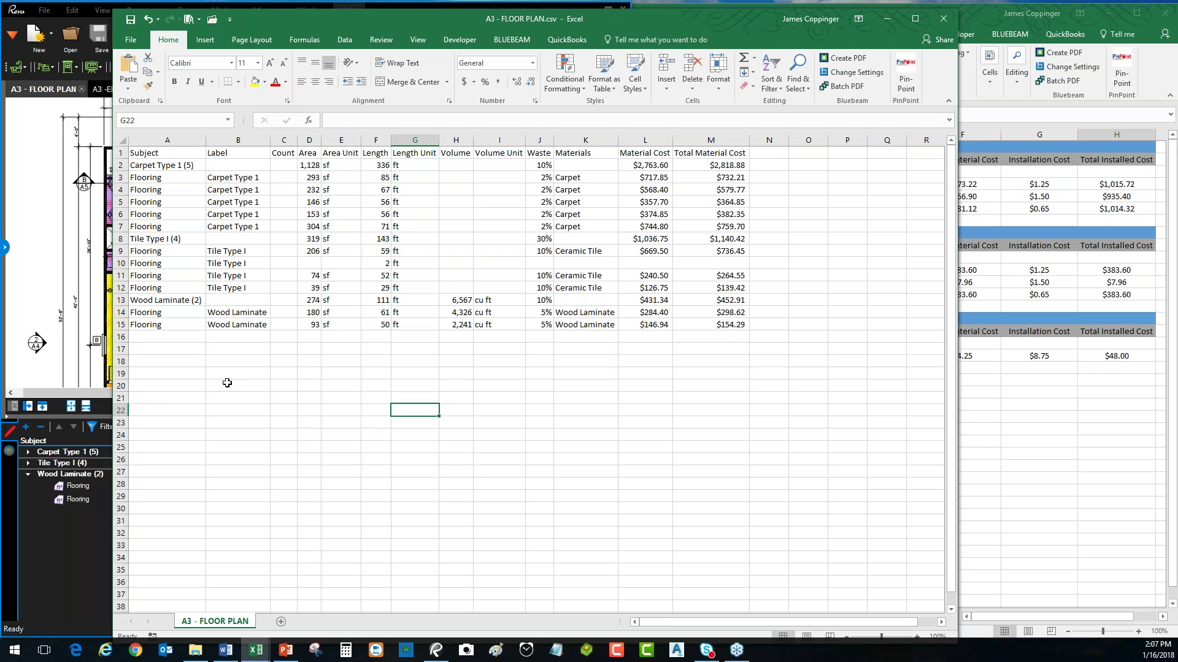
- Close the exported CSV without saving and collapse the markups list below the floor plan
left_click(942, 21)
left_click(588, 343)
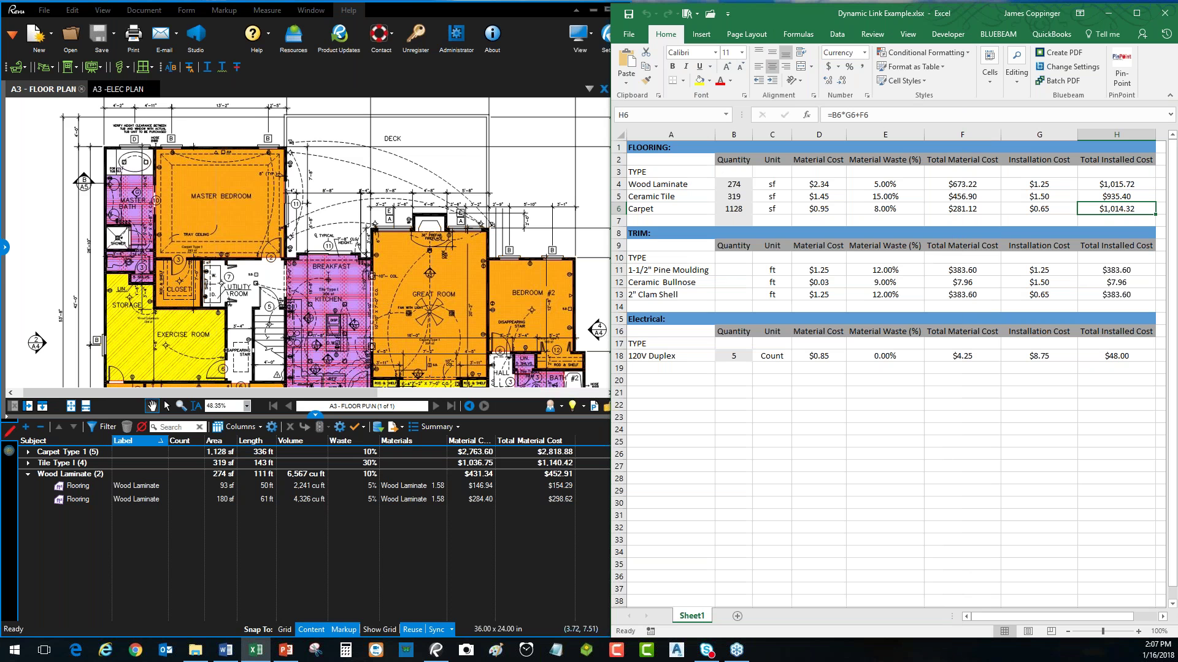
left_click(317, 419)
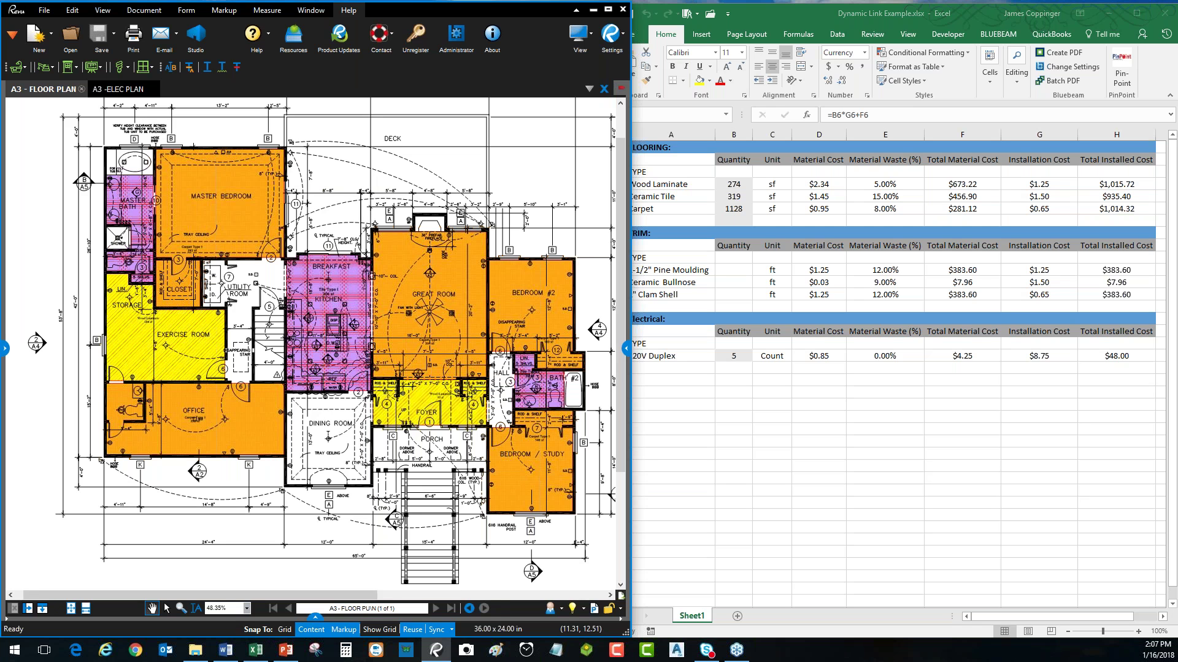
- Compare the Exercise Room's Wood Laminate area and surrounding flooring on the plan with the quantities in Dynamic Link Example.xlsx
left_click(228, 12)
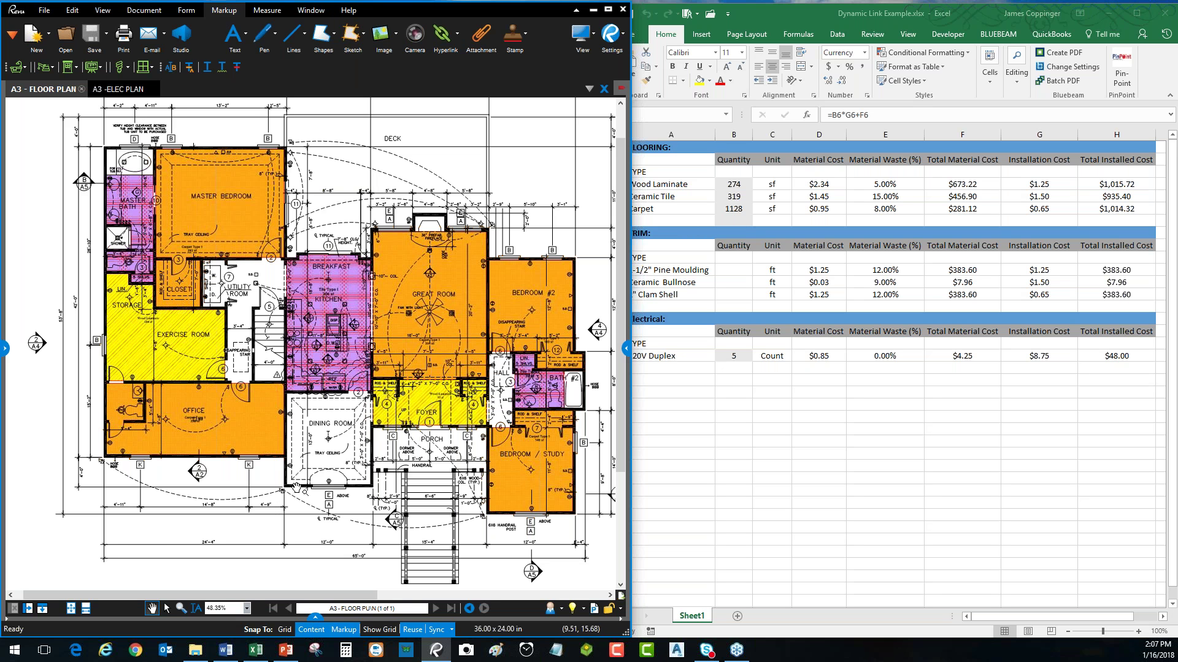
left_click(796, 13)
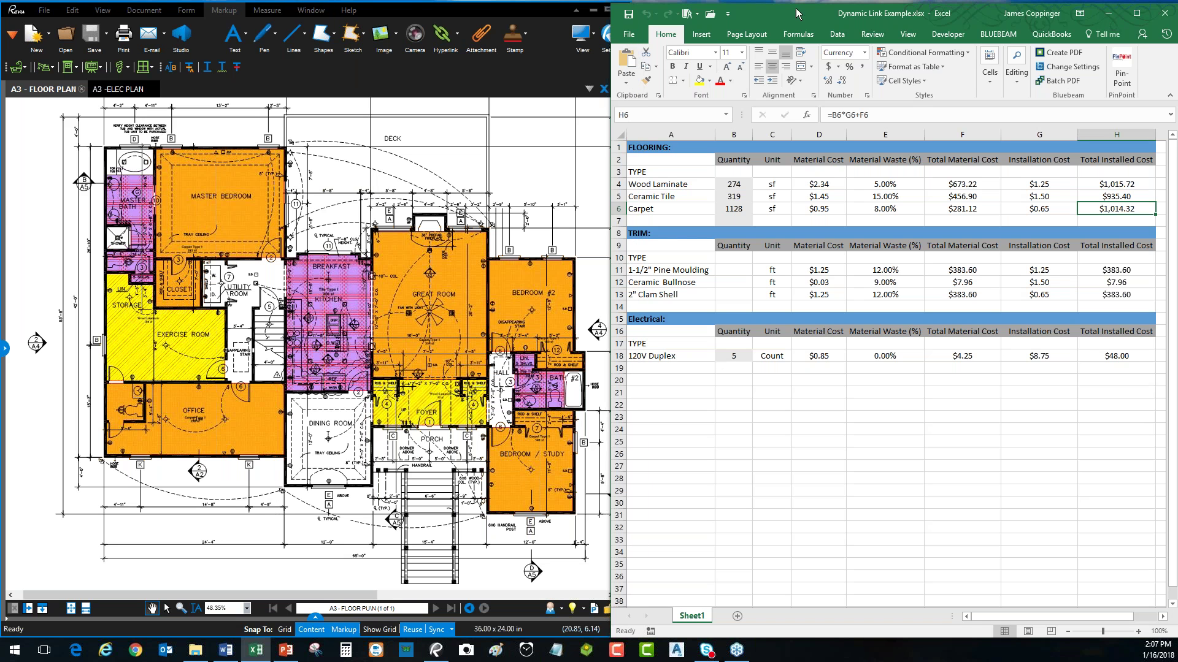
left_click(452, 11)
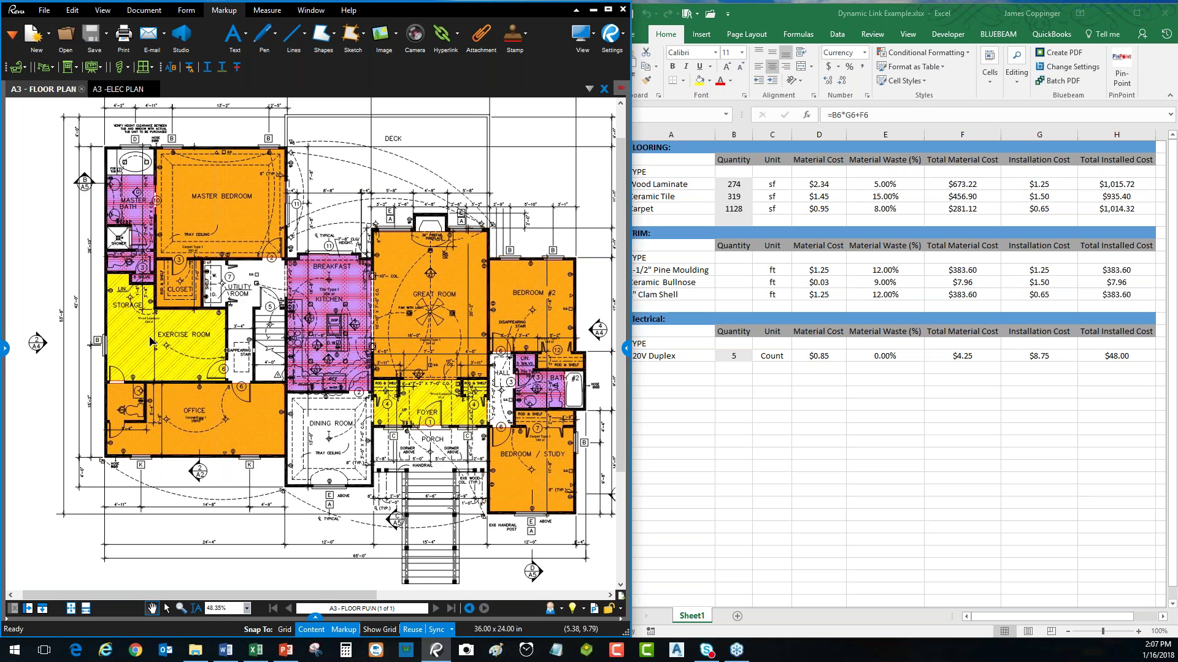
scroll(151, 342, "up", 5)
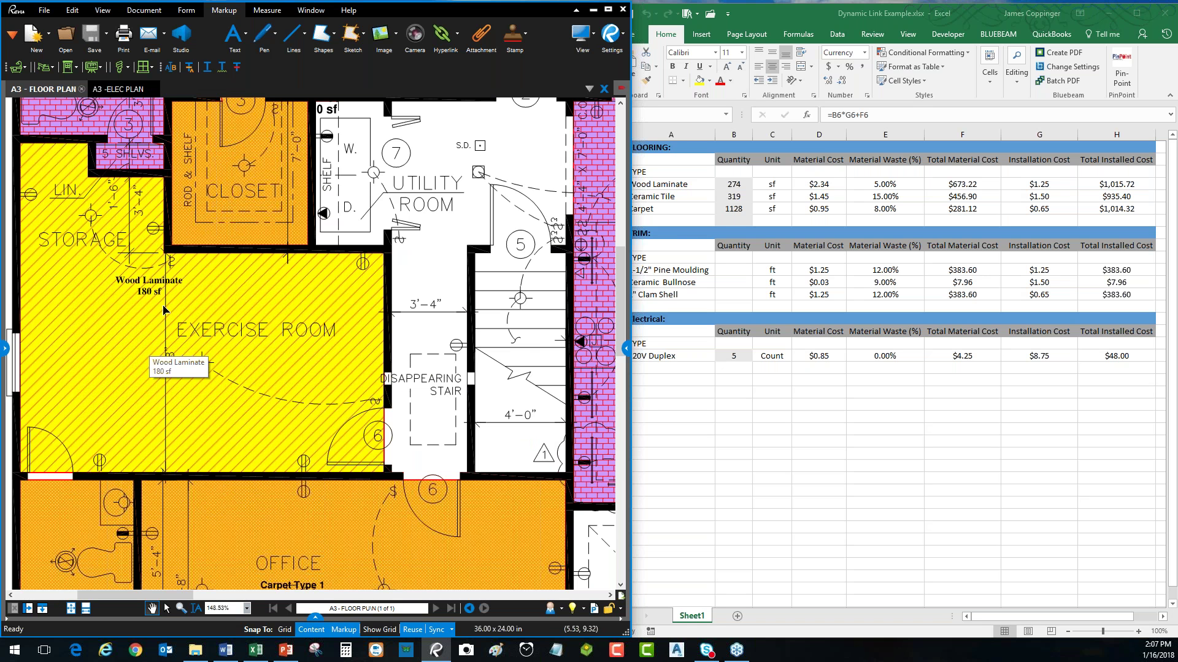
left_click(789, 17)
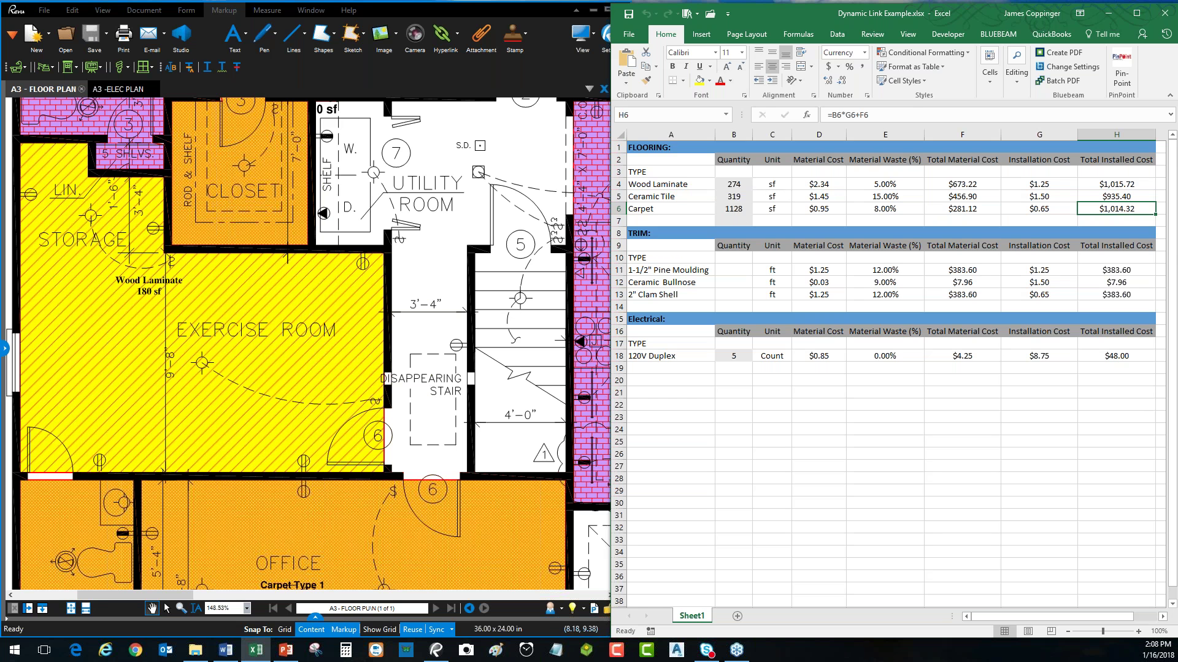
scroll(414, 305, "down", 4)
scroll(414, 305, "up", 4)
left_click(421, 310)
scroll(421, 313, "down", 5)
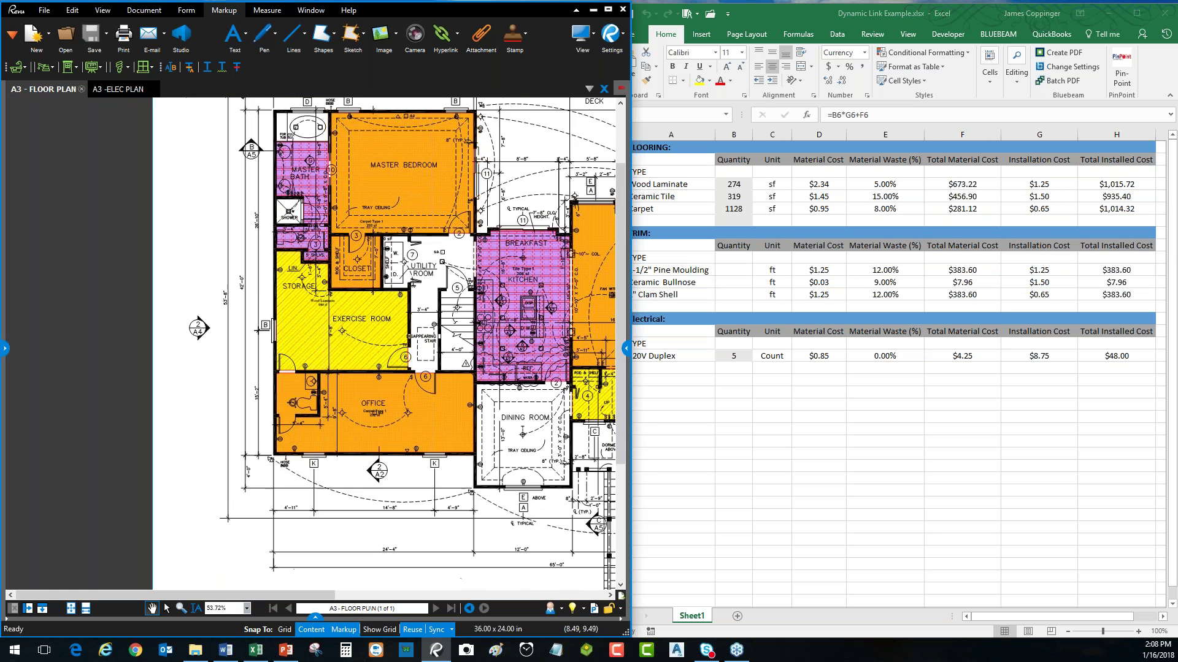
left_click_drag(422, 313, 266, 306)
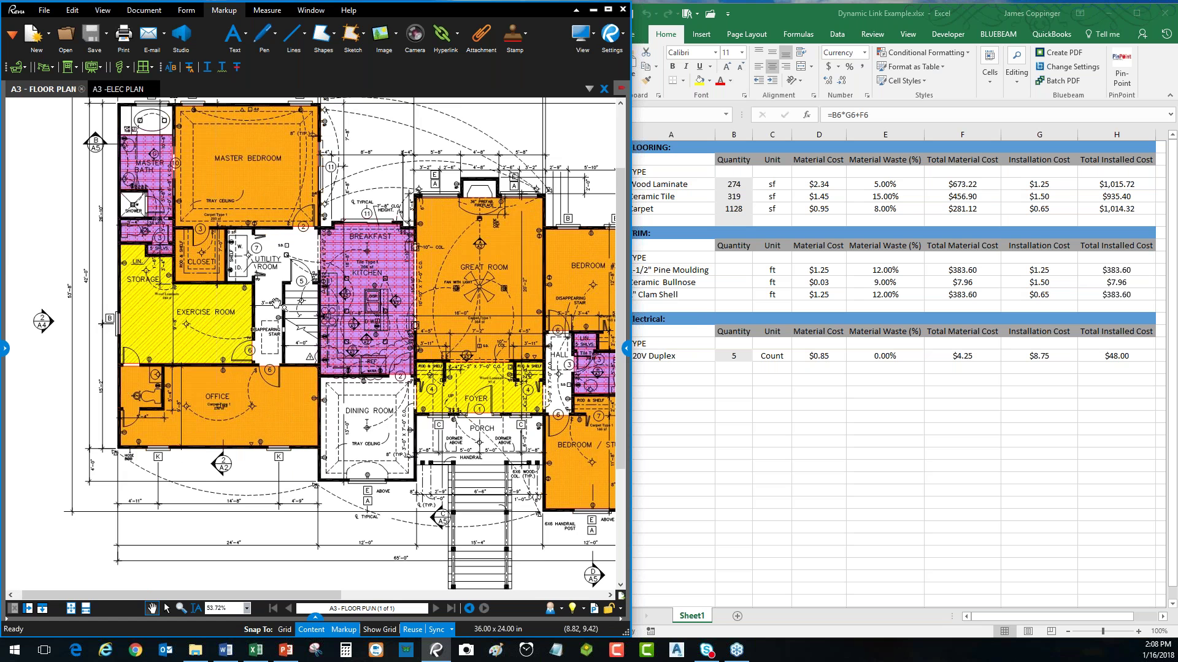
scroll(260, 303, "up", 3)
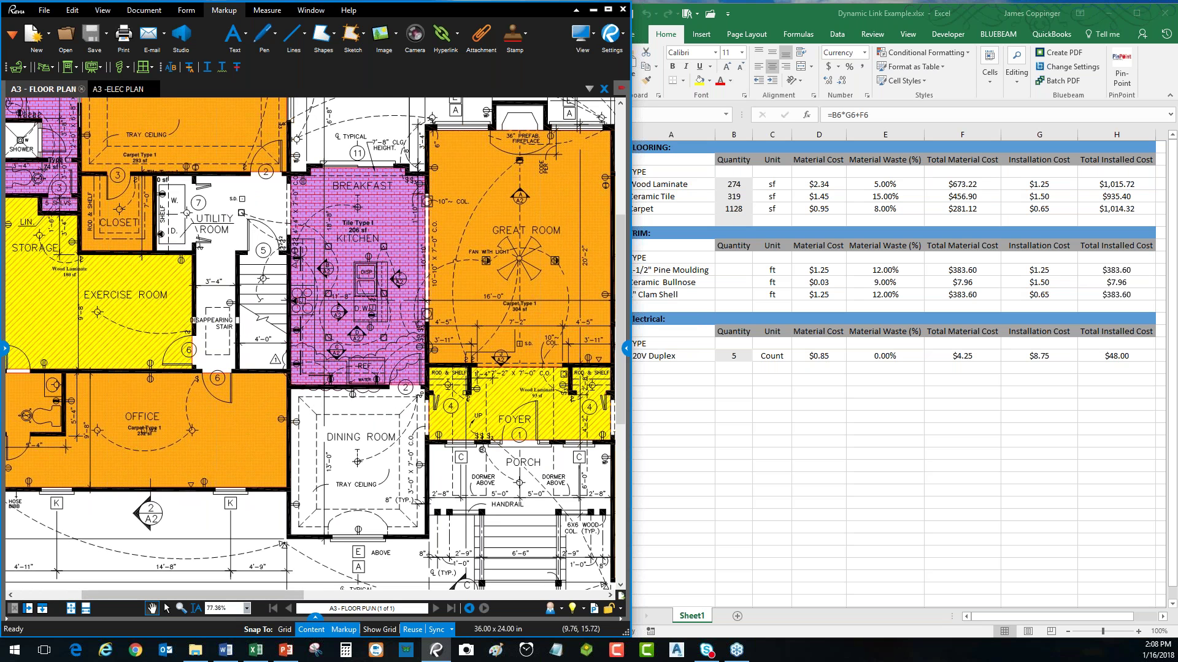
- Switch to the Excel workbook and check the total installed cost formulas for Carpet and Wood Laminate
mouse_move(137, 314)
left_click(1116, 208)
left_click(1117, 184)
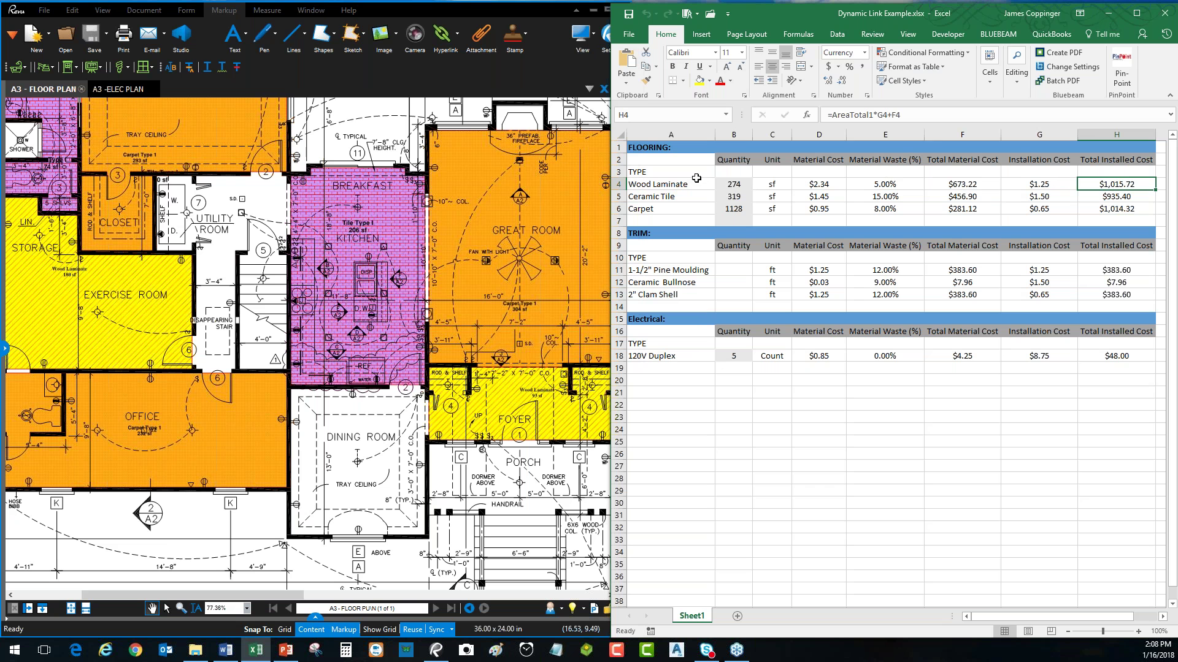
left_click(917, 402)
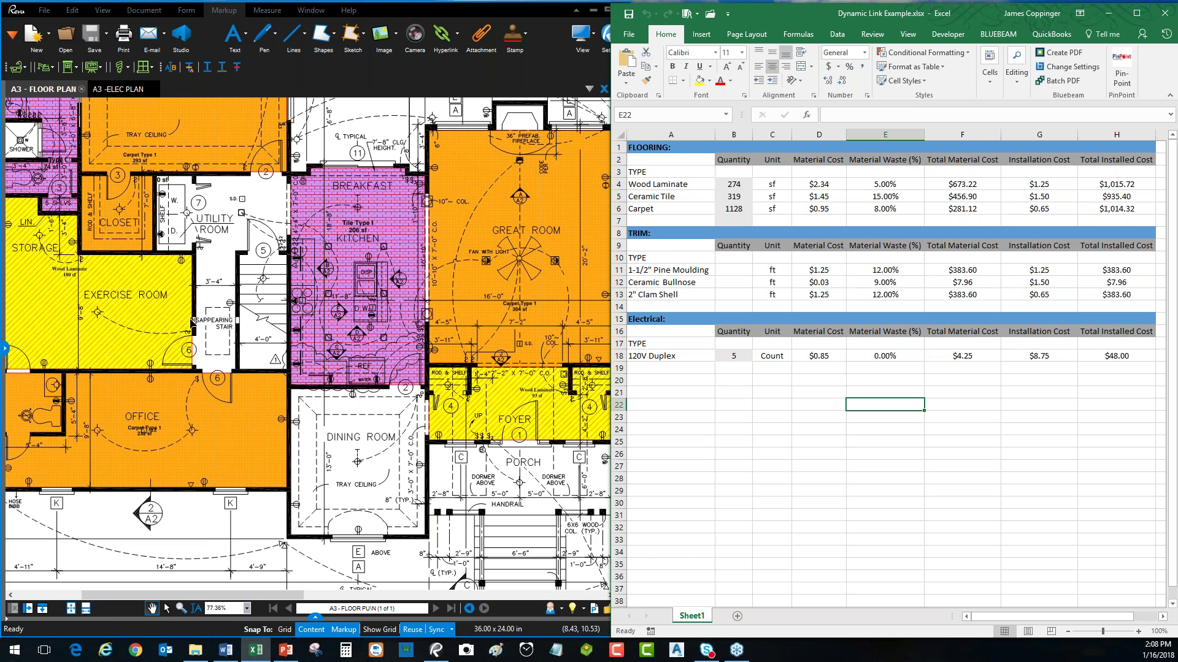
- Switch to the floor plan and stretch the Exercise Room's Wood Laminate area over the adjoining hallway, stairs and part of the Utility Room
left_click(171, 317)
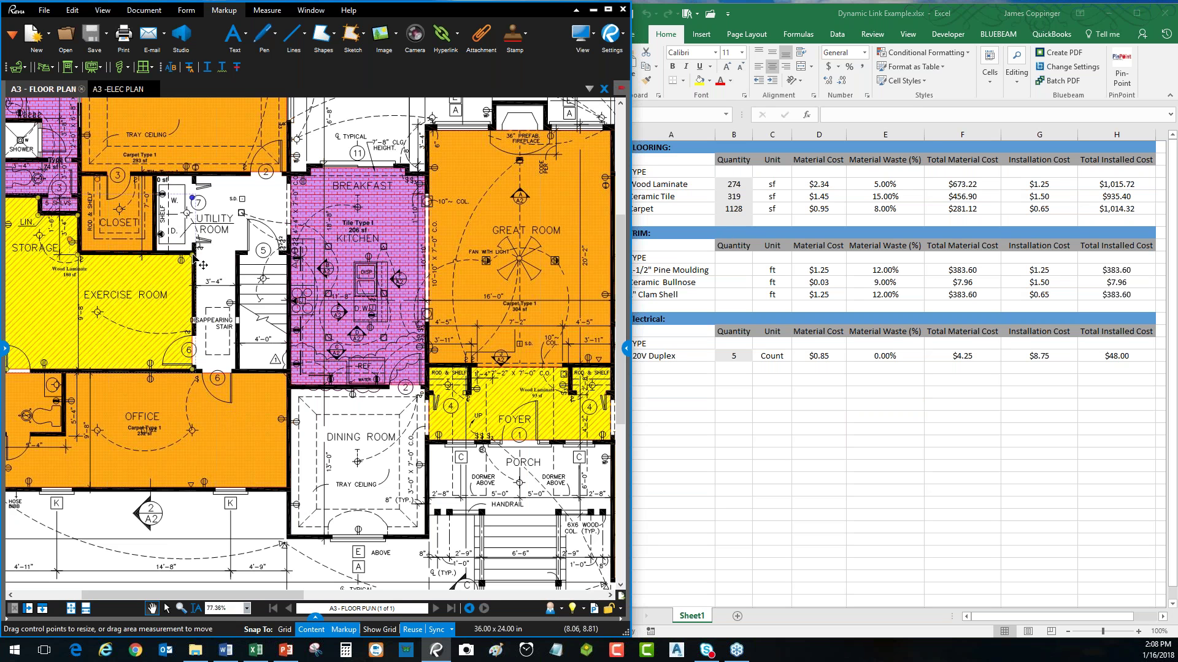
mouse_move(193, 254)
left_mouse_down()
mouse_move(273, 181)
mouse_move(294, 193)
mouse_move(607, 209)
mouse_move(183, 227)
left_mouse_up()
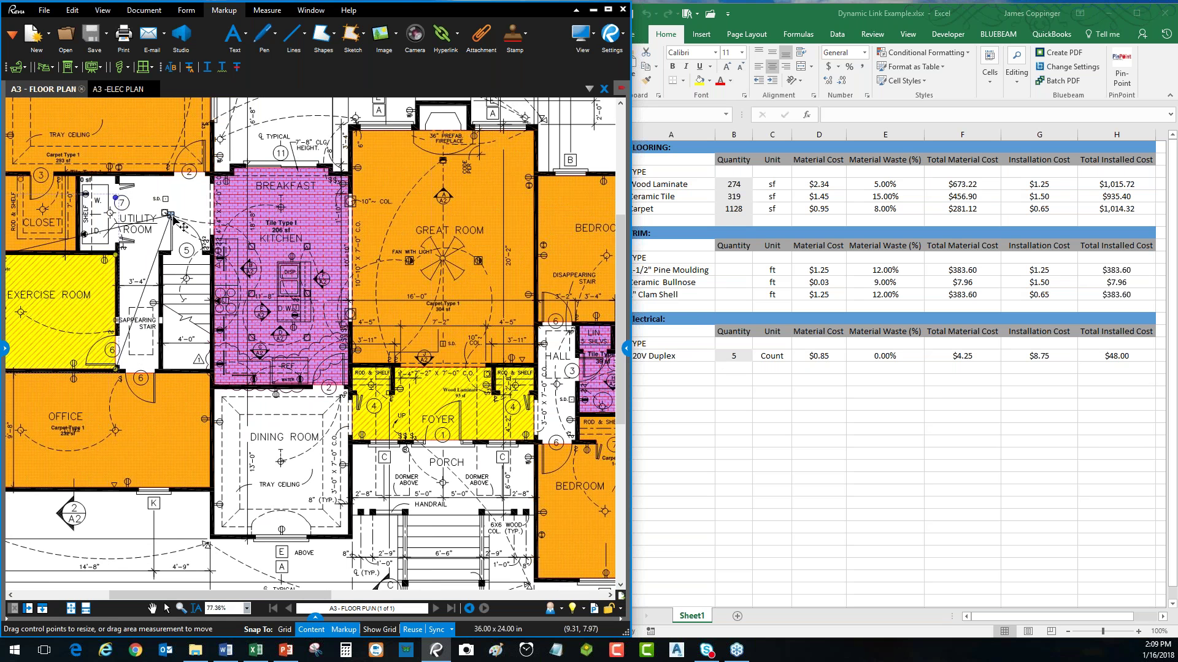
left_click_drag(175, 217, 195, 202)
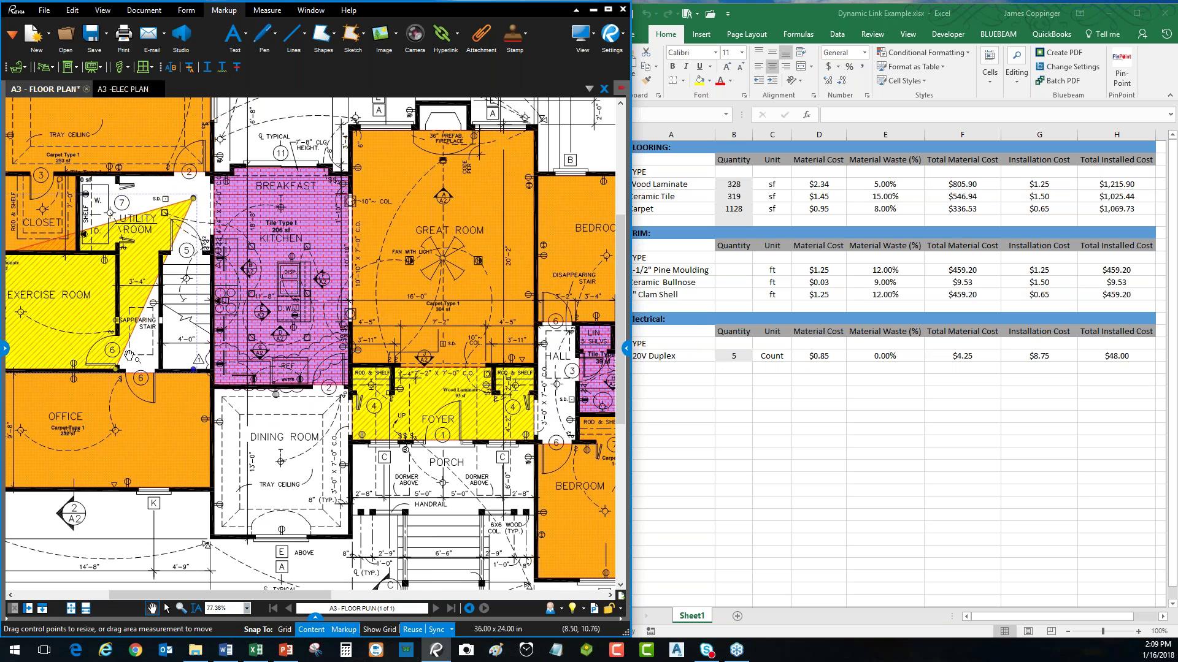
left_click_drag(116, 369, 213, 369)
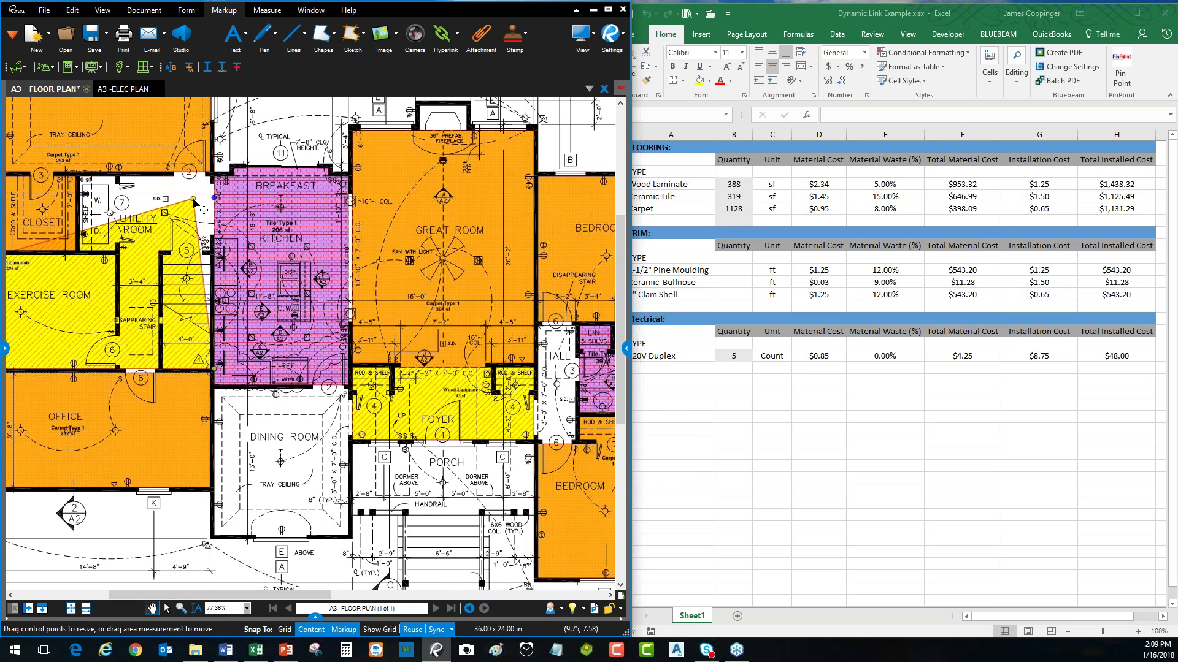
left_click_drag(195, 202, 211, 179)
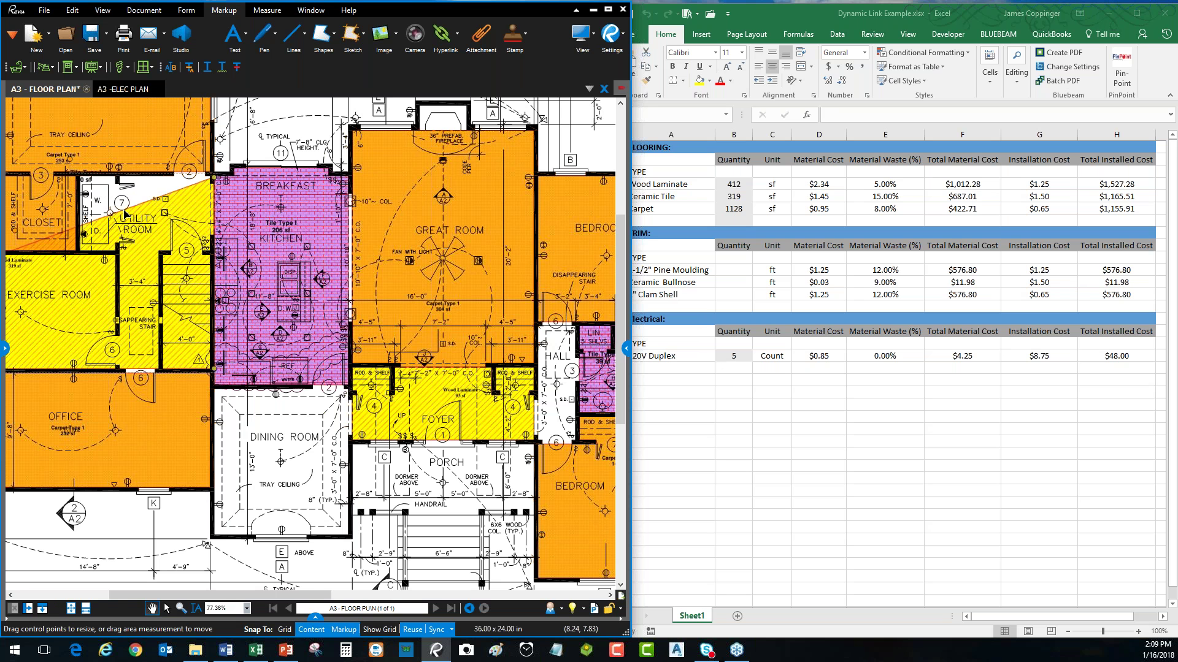
- Add a control point to the extended Wood Laminate area and pull it to the Utility Room's corner, covering about 358 sf
right_click(124, 200)
mouse_move(230, 315)
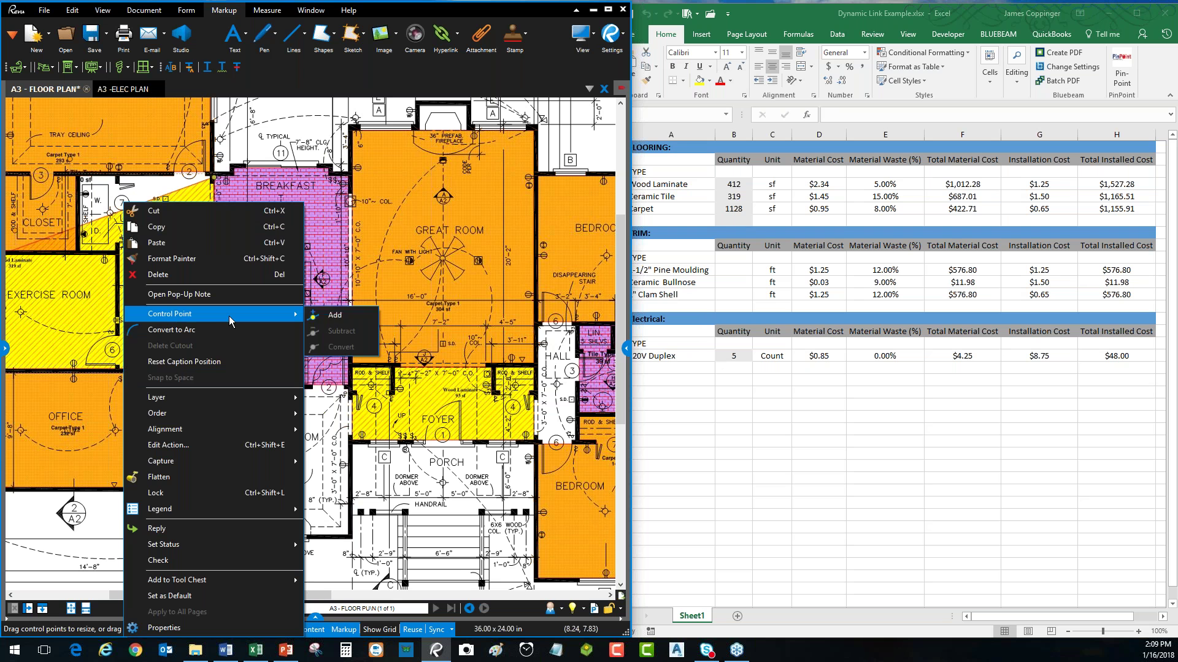
left_click(322, 317)
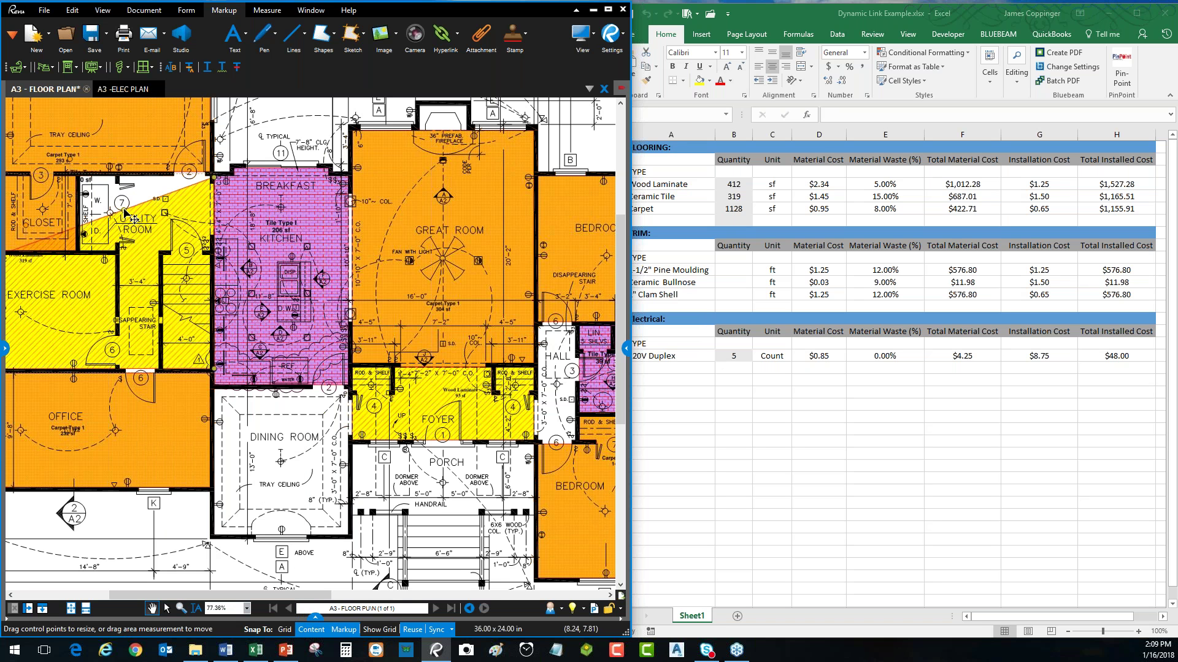
left_click_drag(123, 211, 79, 178)
right_click(41, 216)
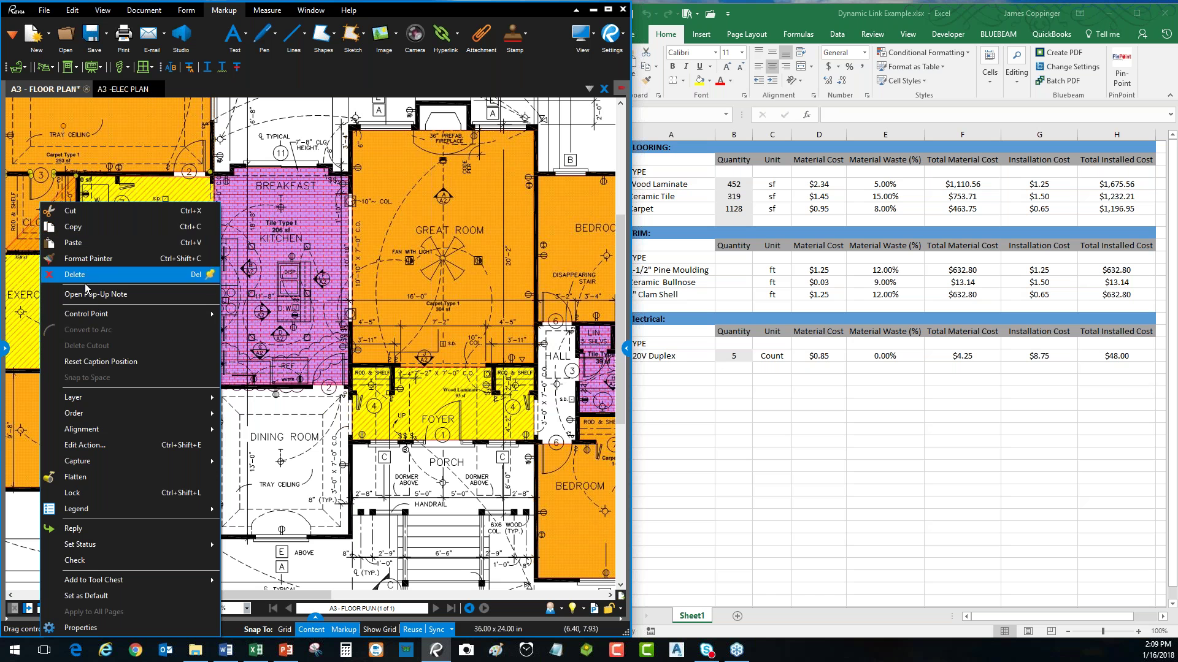
mouse_move(121, 314)
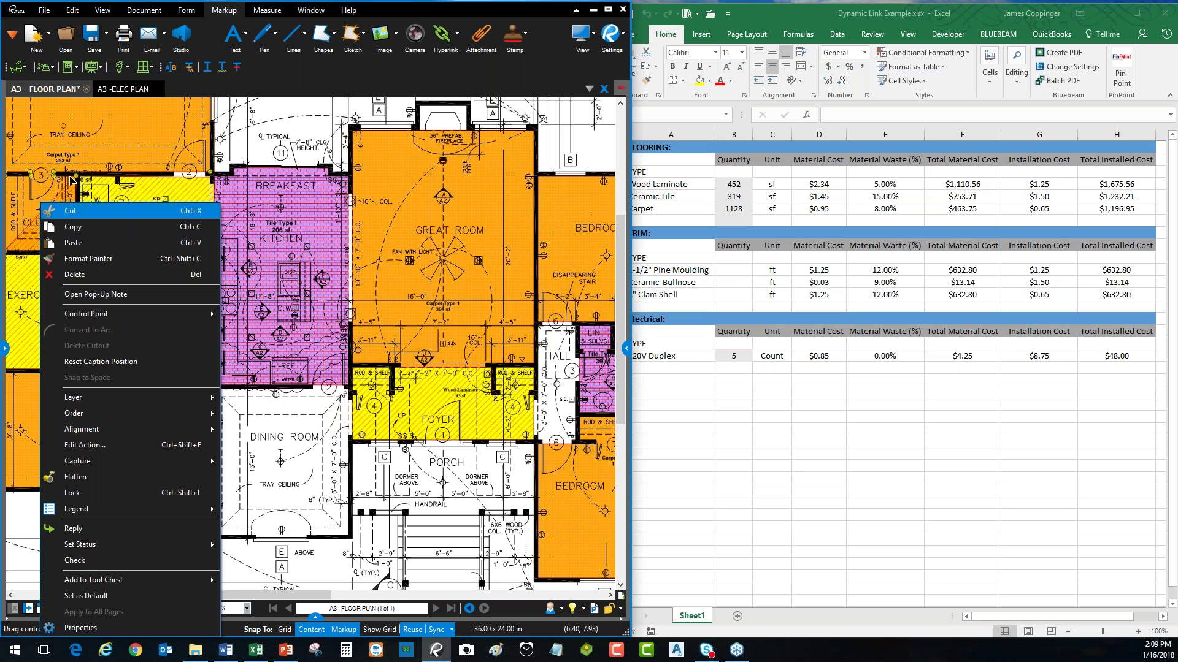
key("Escape")
key("Escape")
- Extend the Kitchen's Tile Type I area over the whole Dining Room to about 354 sf, and check the workbook's Ceramic Tile quantity
left_click_drag(270, 280, 421, 300)
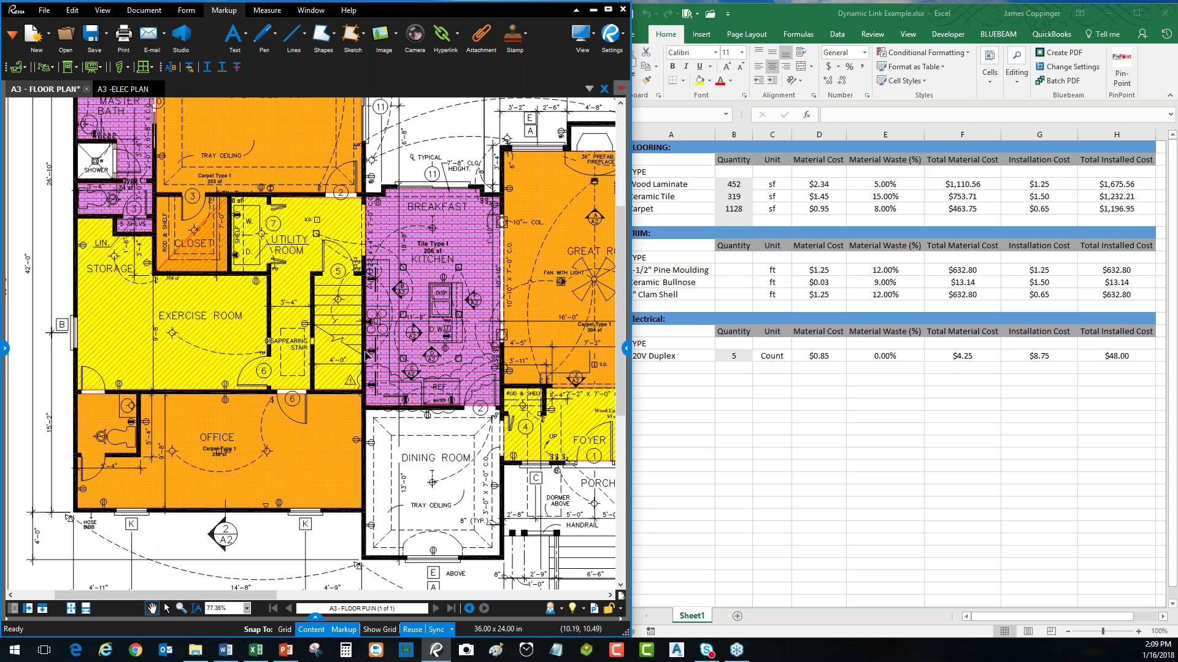
scroll(307, 343, "down", 1)
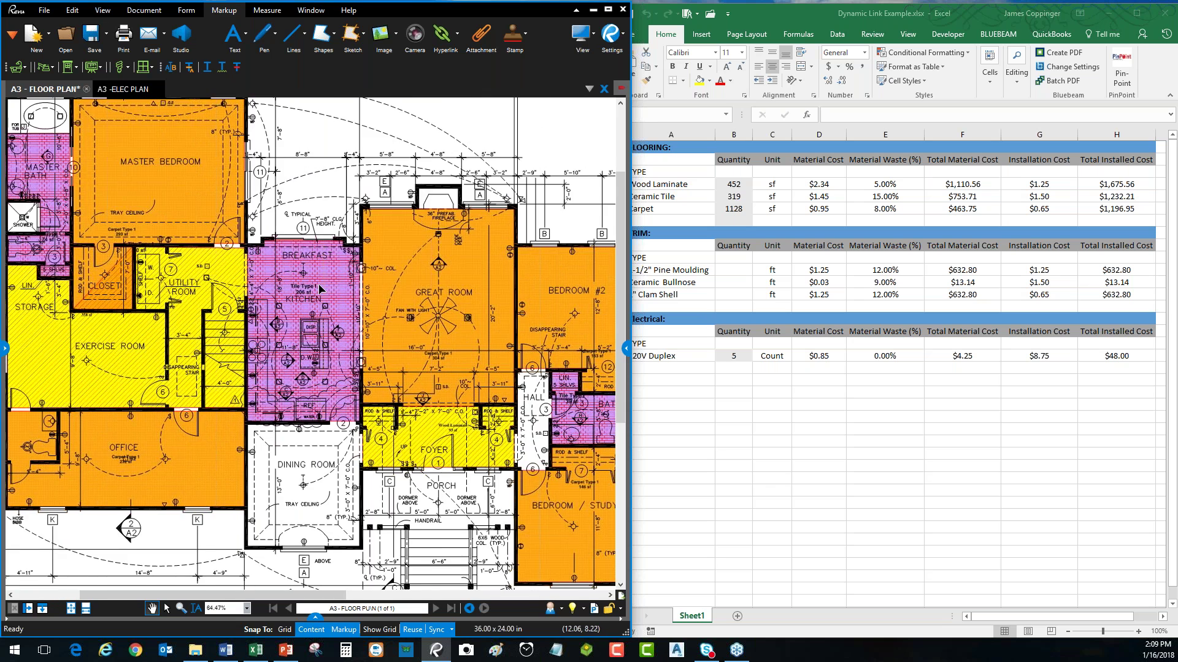
scroll(319, 286, "up", 3)
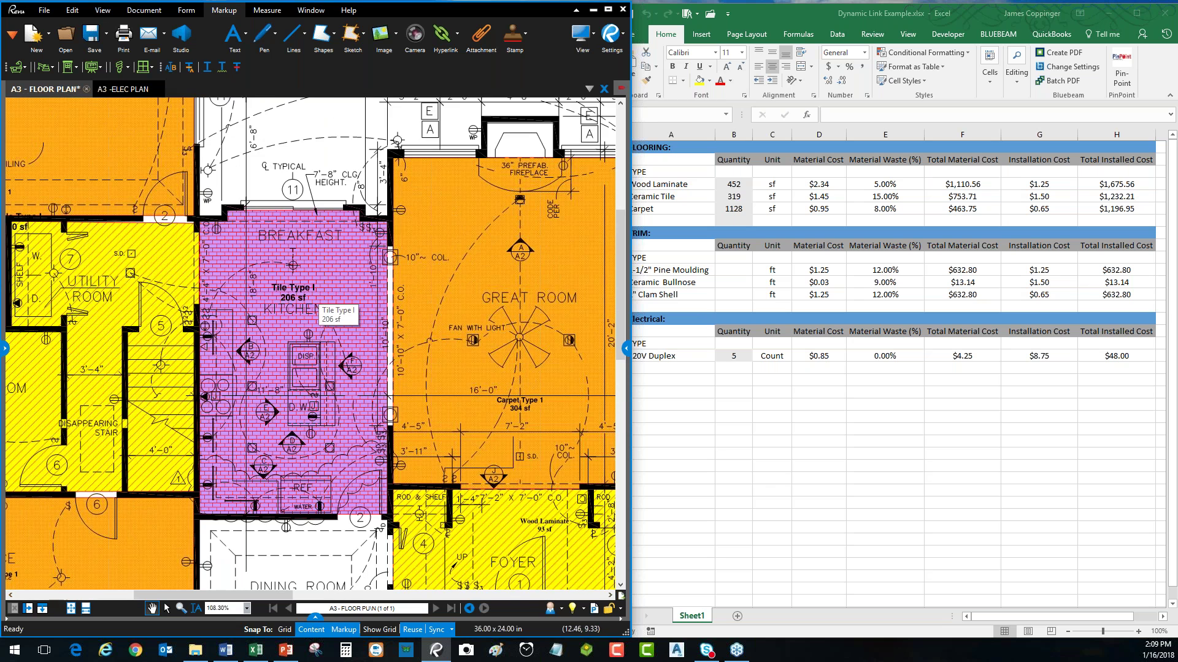
left_click_drag(342, 367, 337, 206)
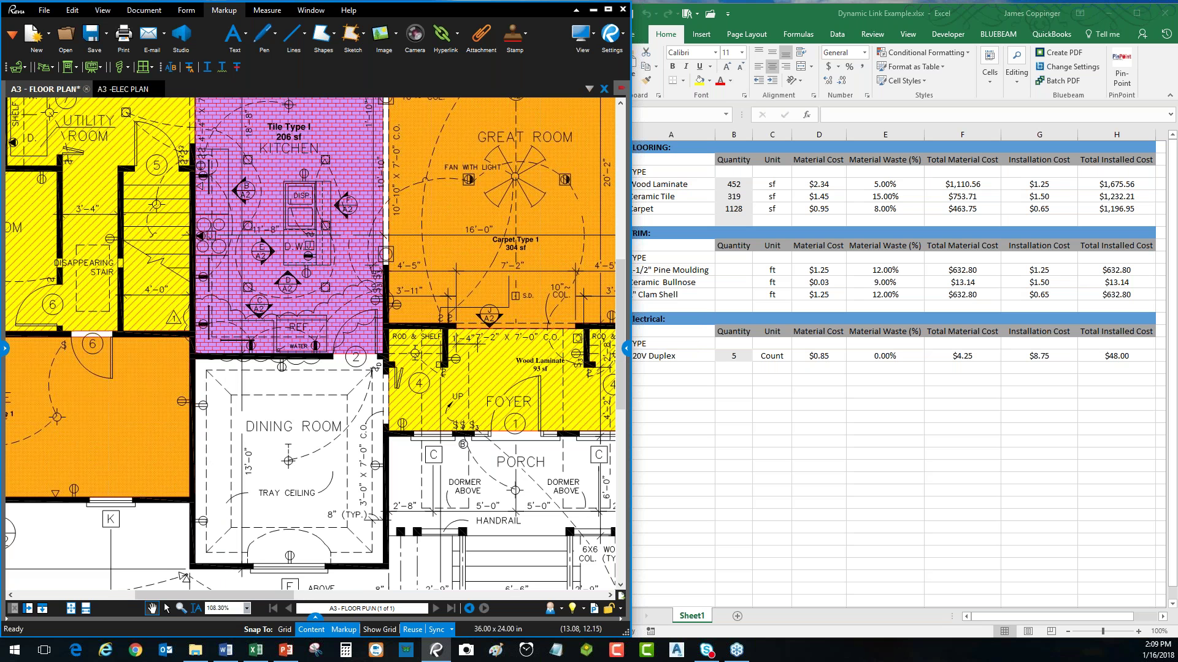
left_click(374, 348)
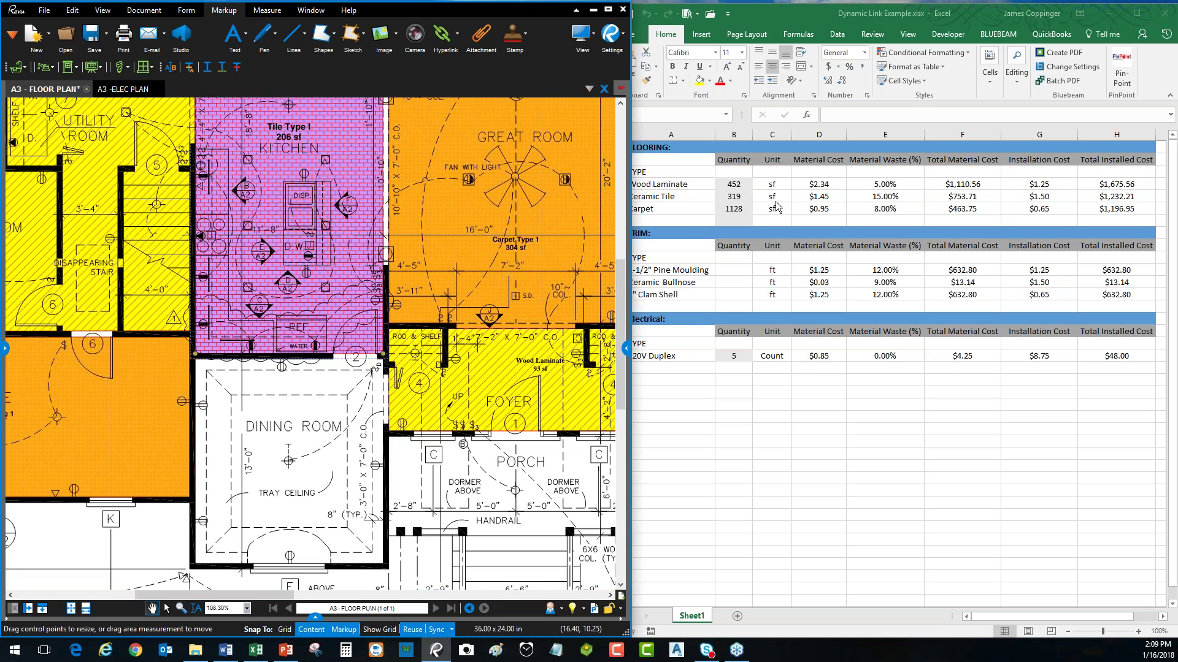
left_click_drag(394, 539, 383, 563)
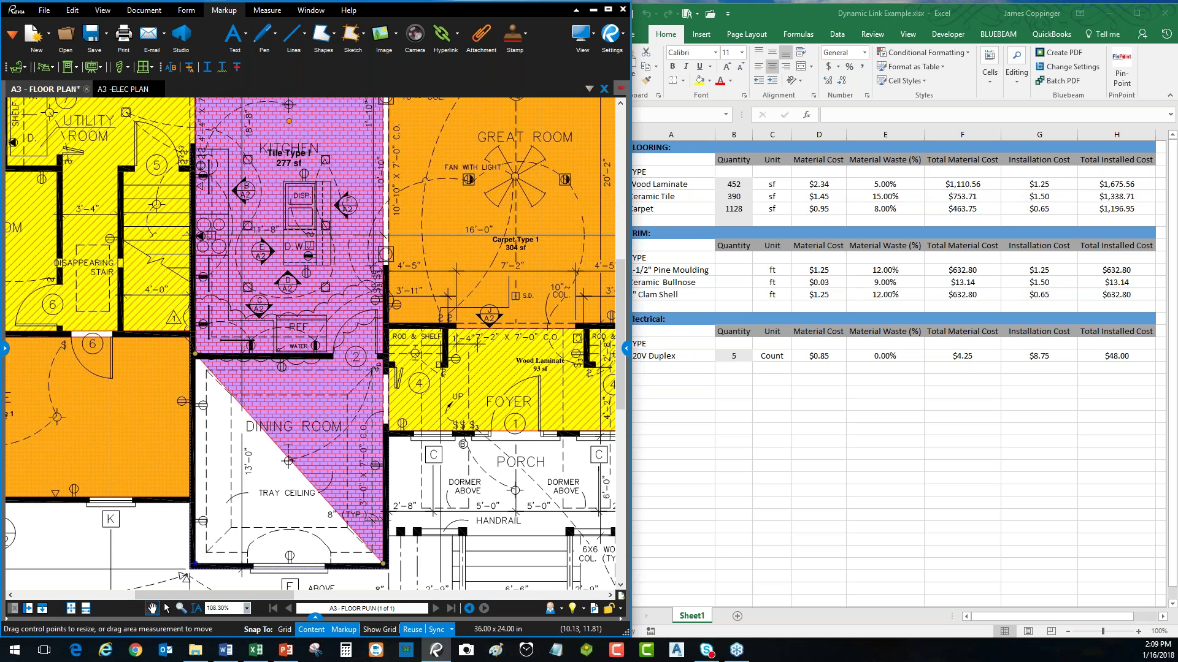
left_click_drag(195, 355, 189, 565)
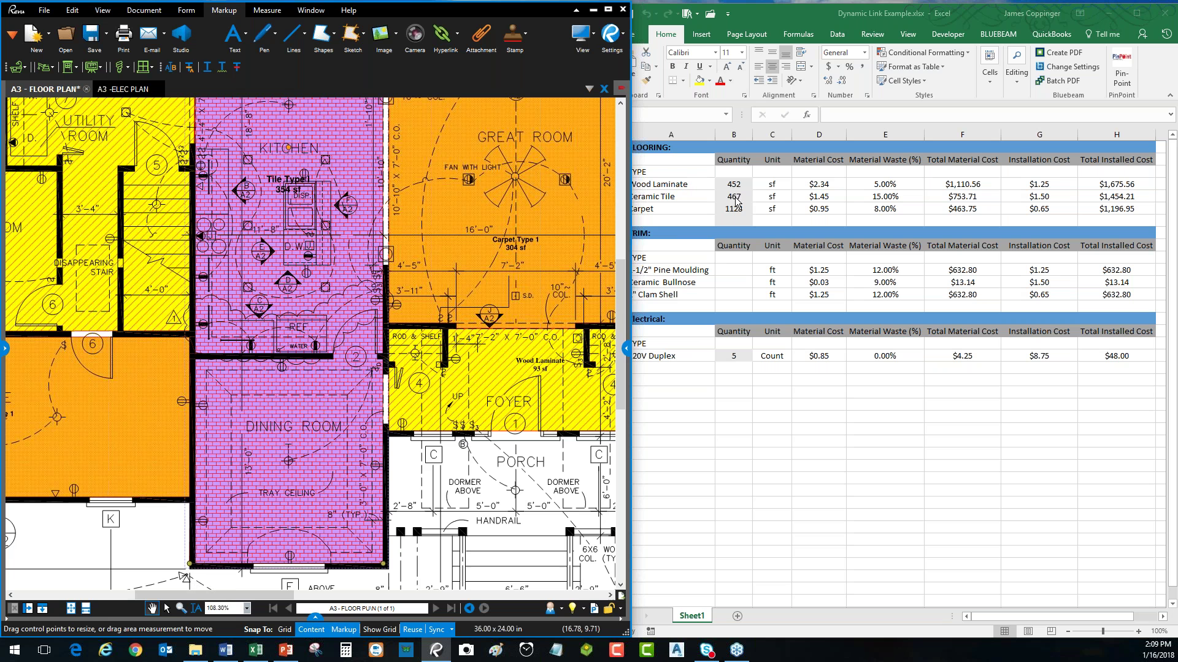
left_click(769, 17)
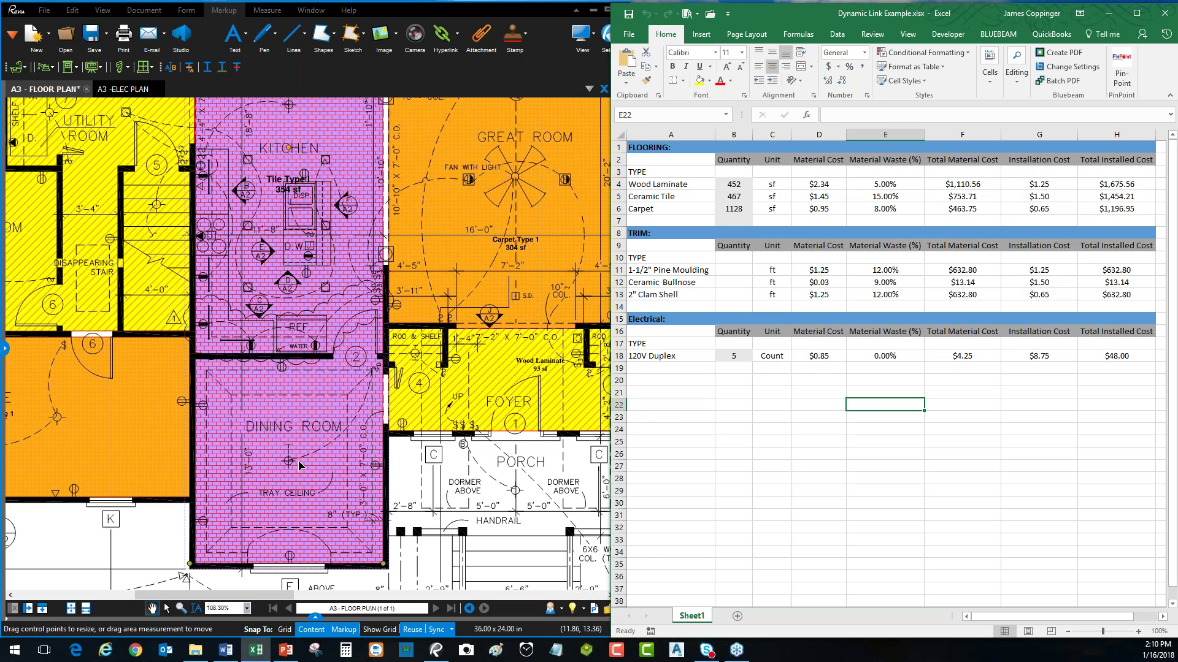
- Clear the Carpet quantity cell in the Excel workbook's Flooring section and check that cell's contents
left_click(465, 478)
left_click(465, 473)
scroll(464, 473, "down", 3)
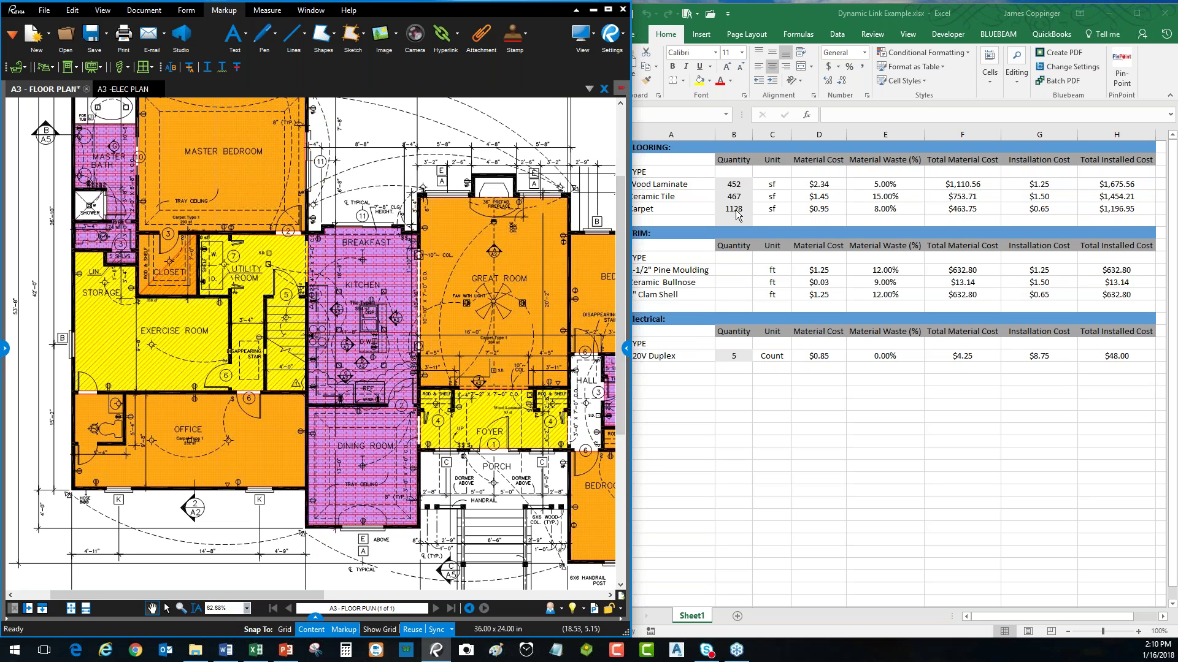
left_click(736, 212)
left_click(739, 211)
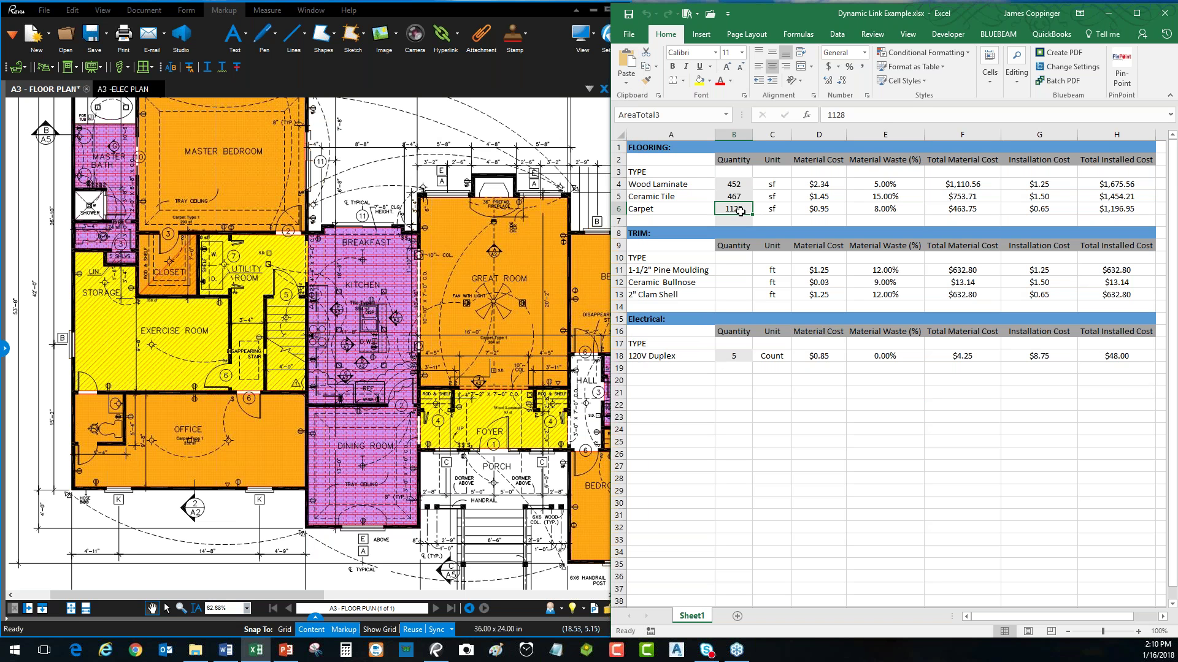
key("Delete")
left_click(777, 402)
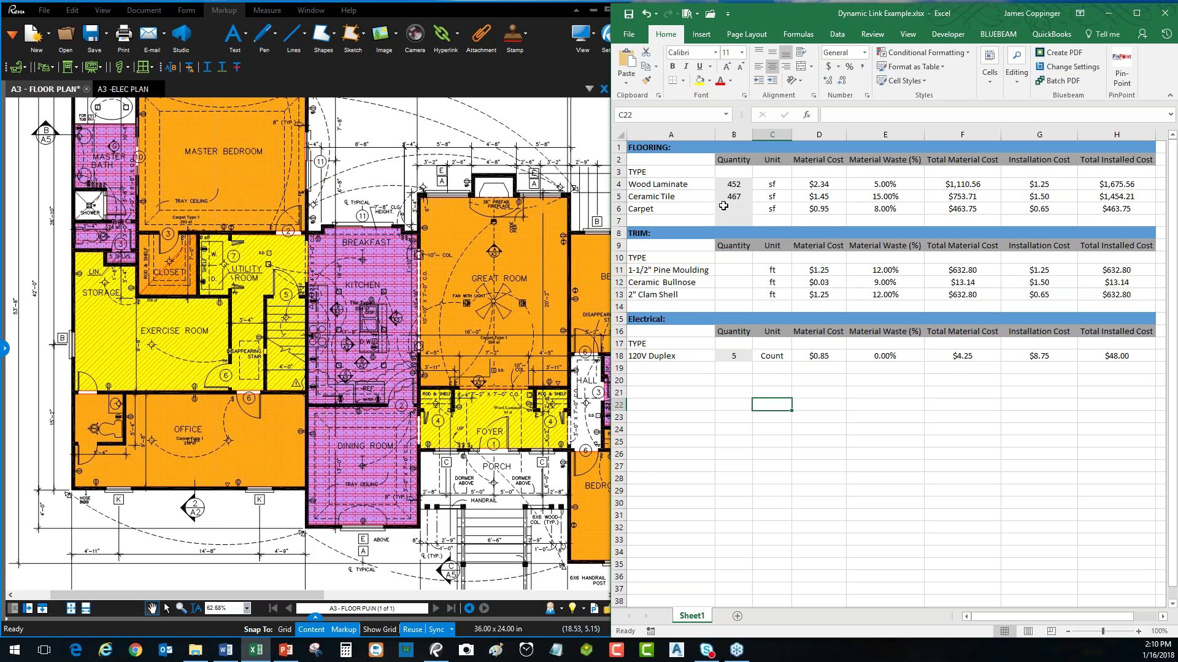
left_click(736, 208)
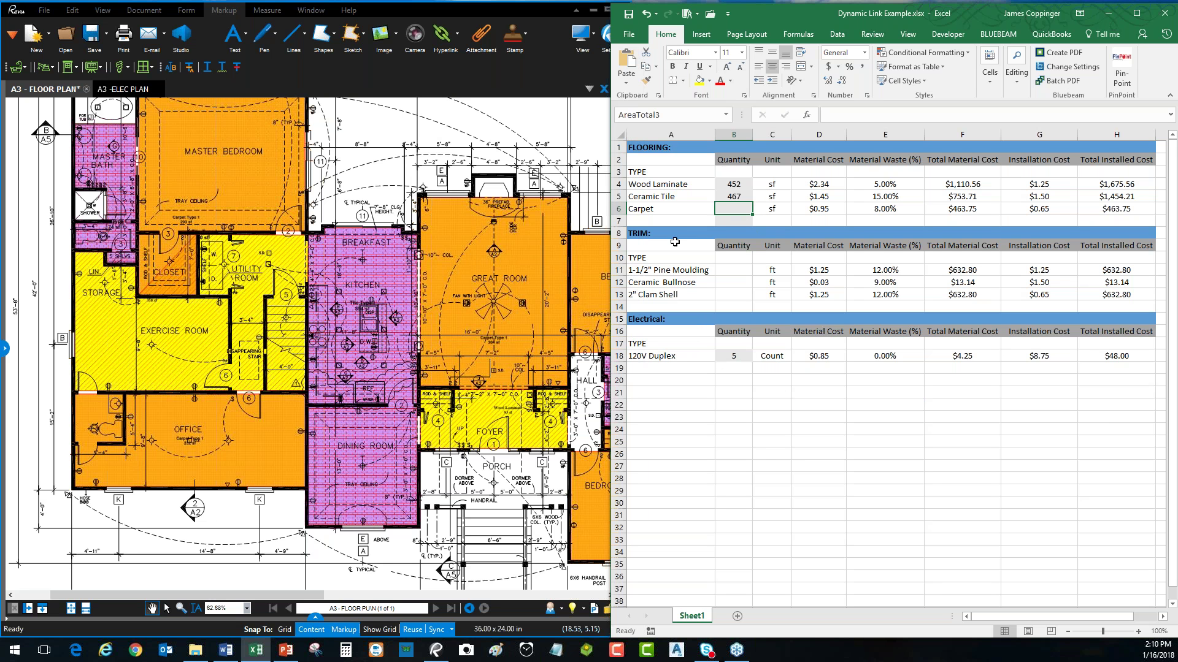
left_click(766, 404)
left_click(776, 454)
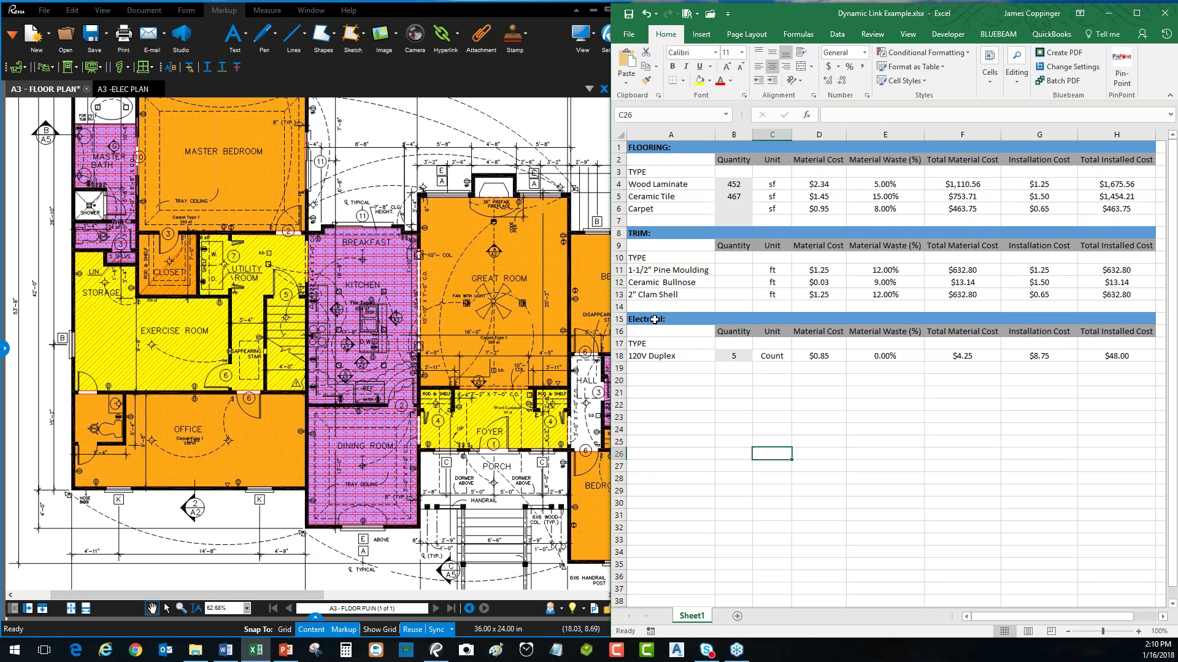
- Review the carpeted rooms on the floor plan, and delete the existing quantity link from the workbook's Carpet quantity cell
scroll(351, 417, "down", 1)
scroll(352, 417, "up", 1)
scroll(351, 418, "up", 1)
left_click(339, 490)
scroll(325, 493, "down", 1)
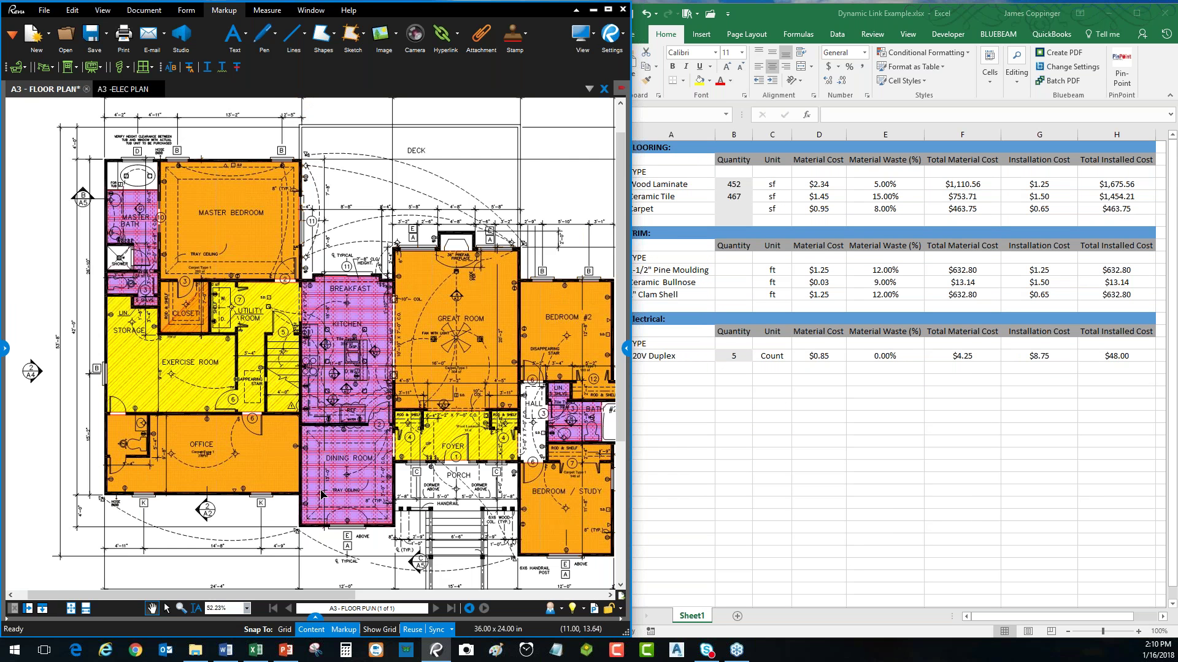
left_click_drag(238, 511, 177, 476)
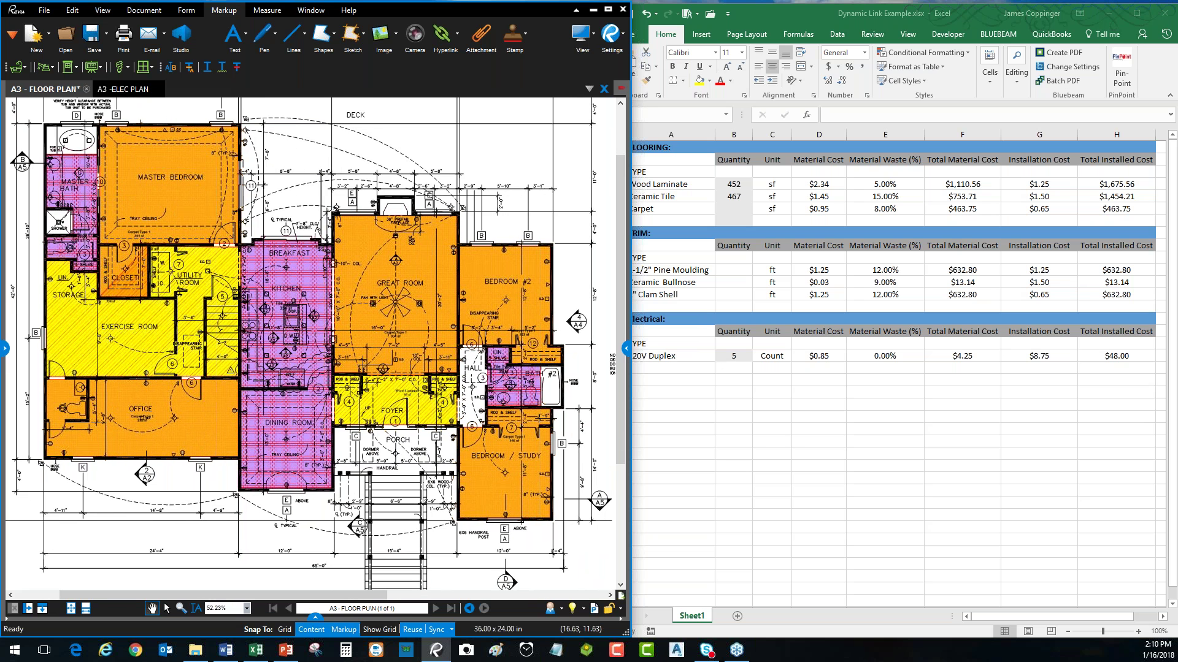
left_click(733, 210)
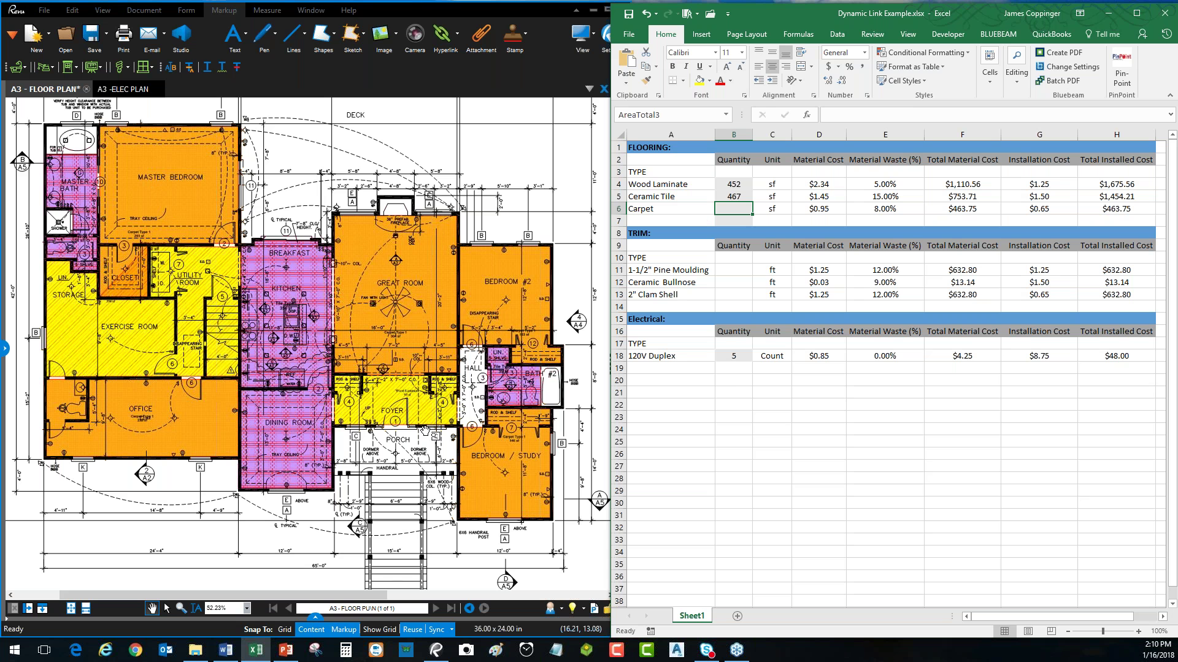
right_click(734, 209)
mouse_move(763, 222)
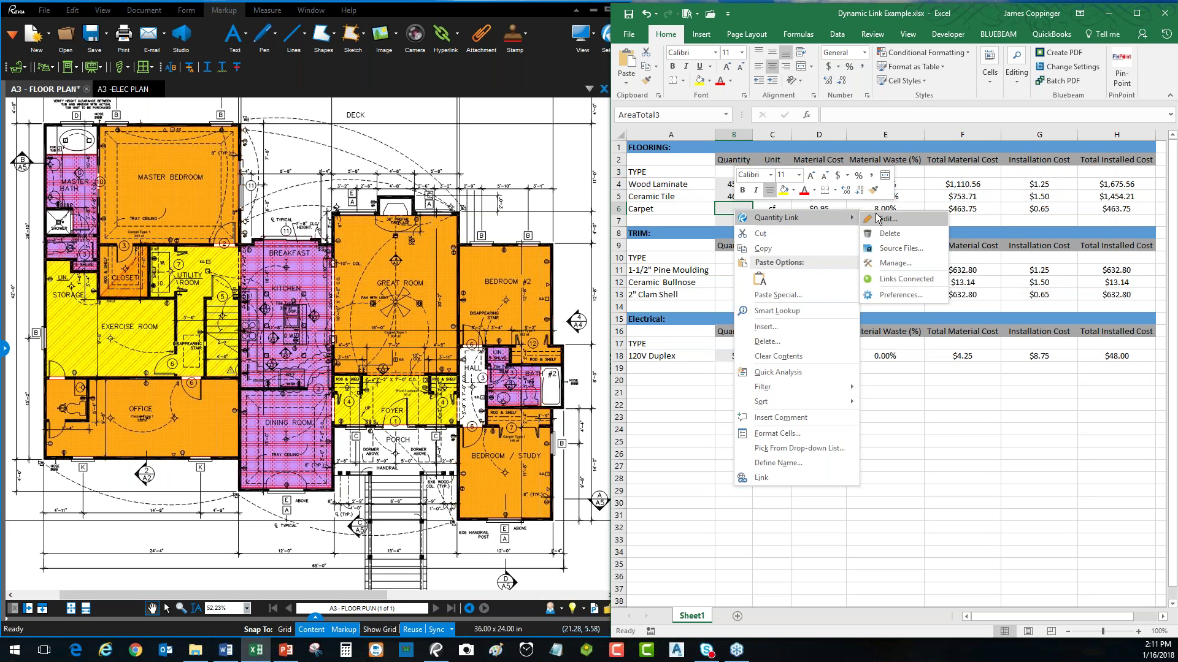
left_click(891, 234)
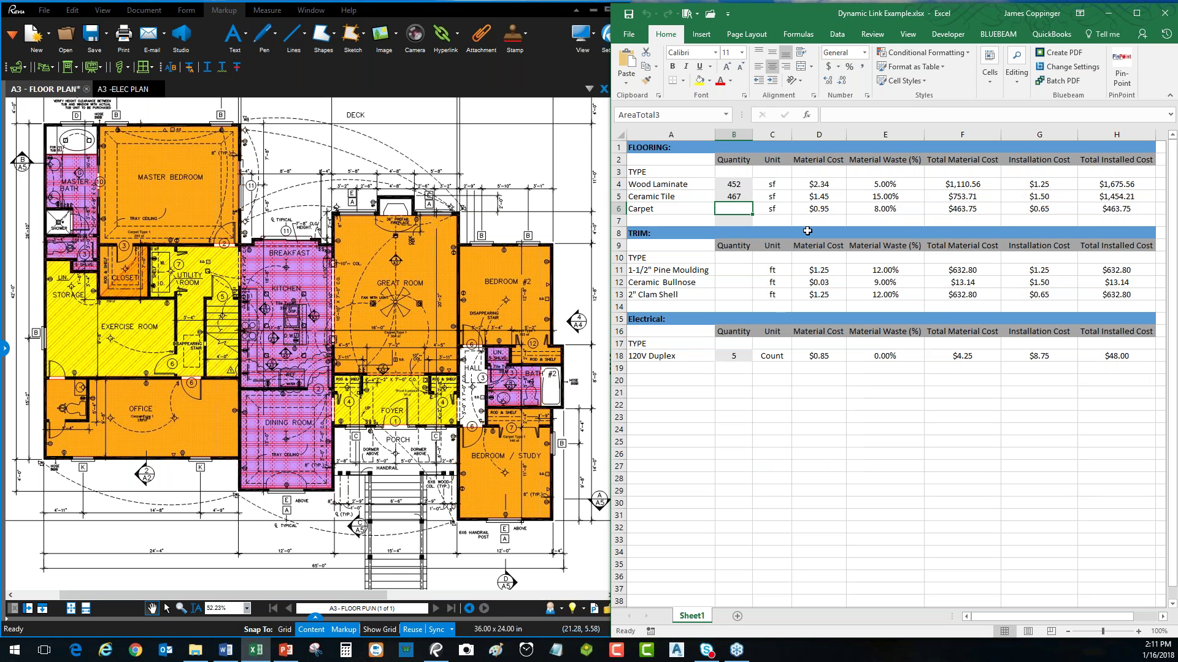
- Start a new quantity link in the Carpet quantity cell and set its total to Area
right_click(736, 210)
mouse_move(782, 224)
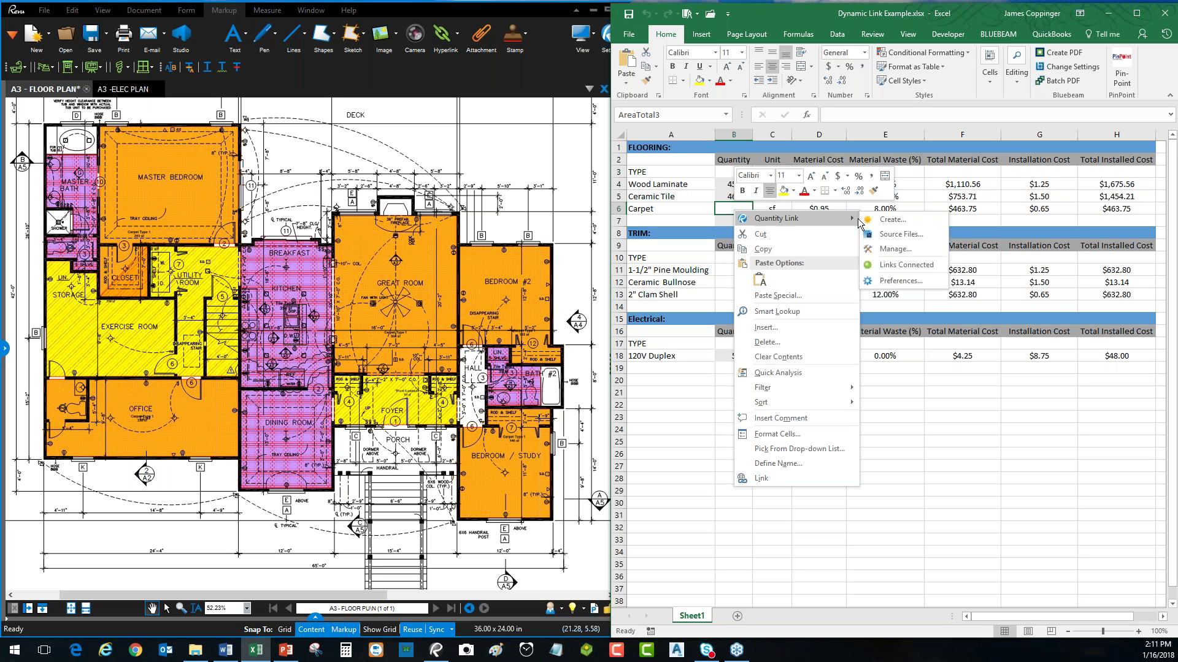
left_click(893, 219)
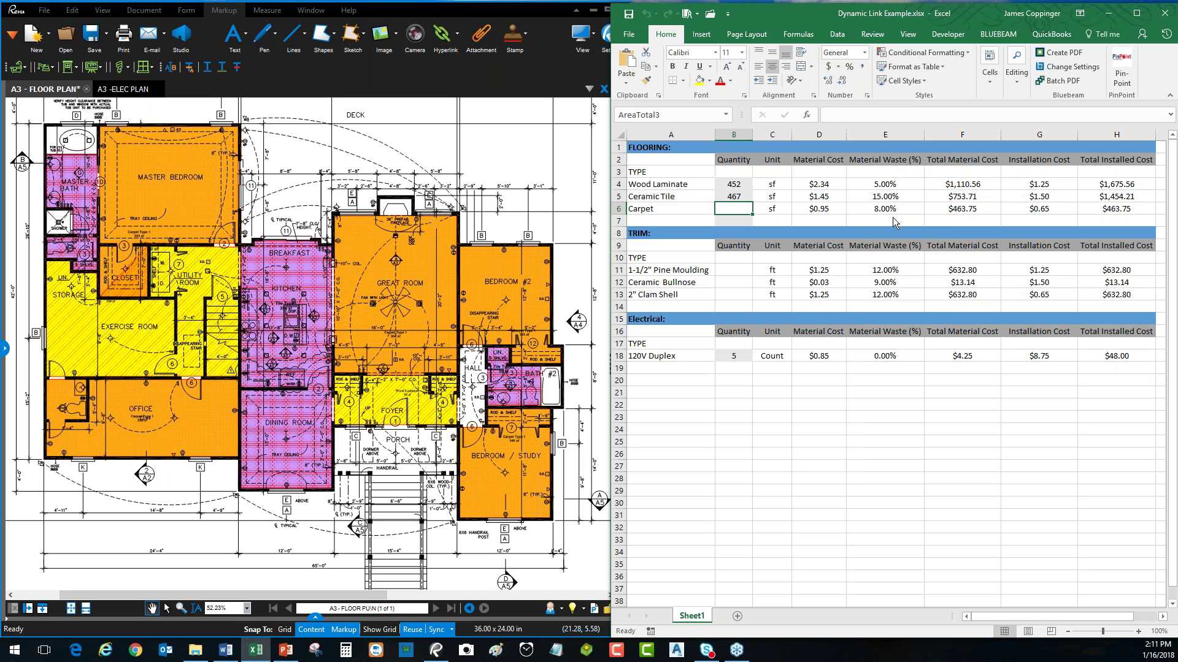
left_click_drag(892, 225, 842, 188)
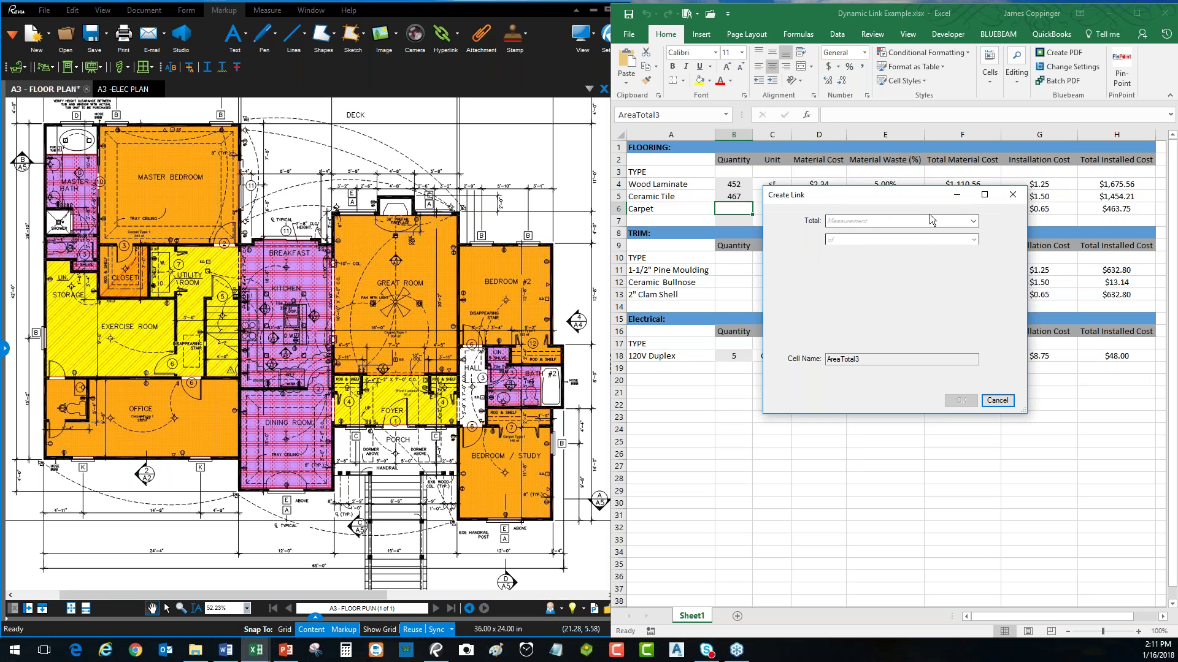
left_click(974, 222)
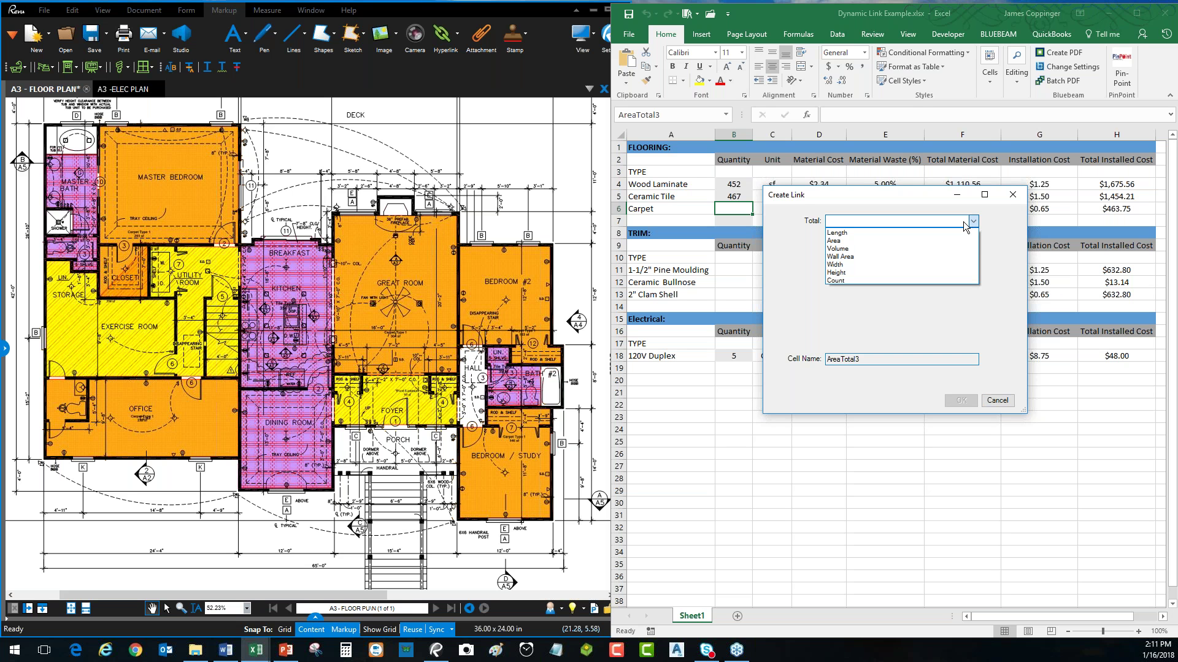
left_click(856, 242)
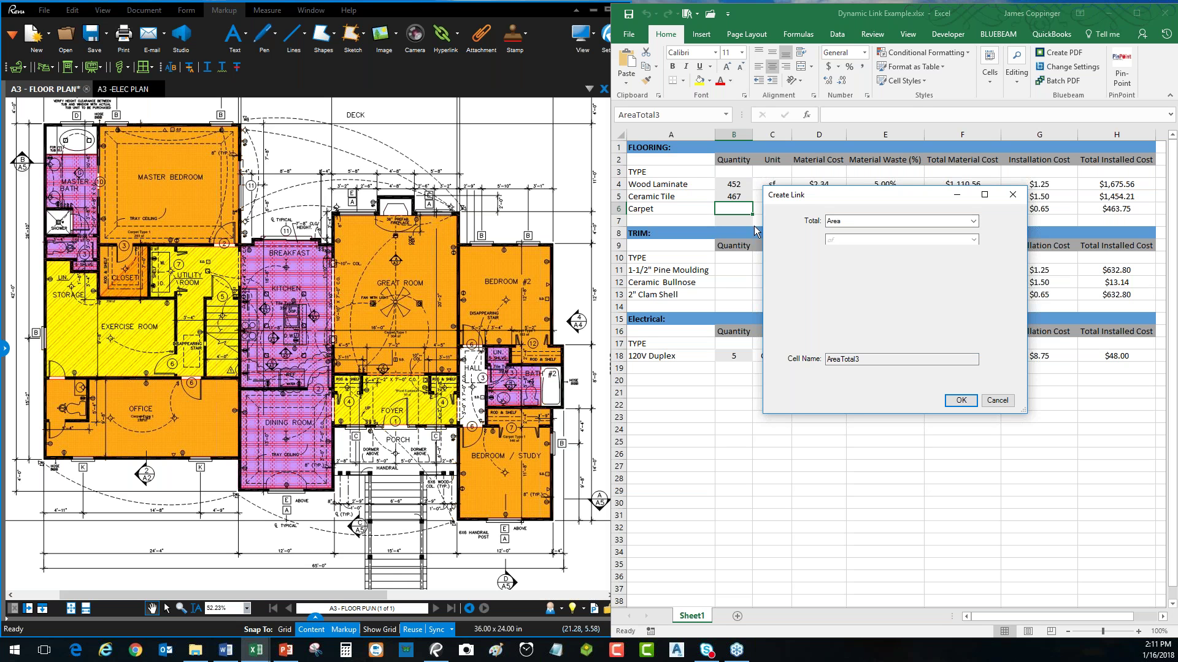
- Examine the link's filter categories and compare them with the columns and groups in Revu's markups list
left_click(974, 243)
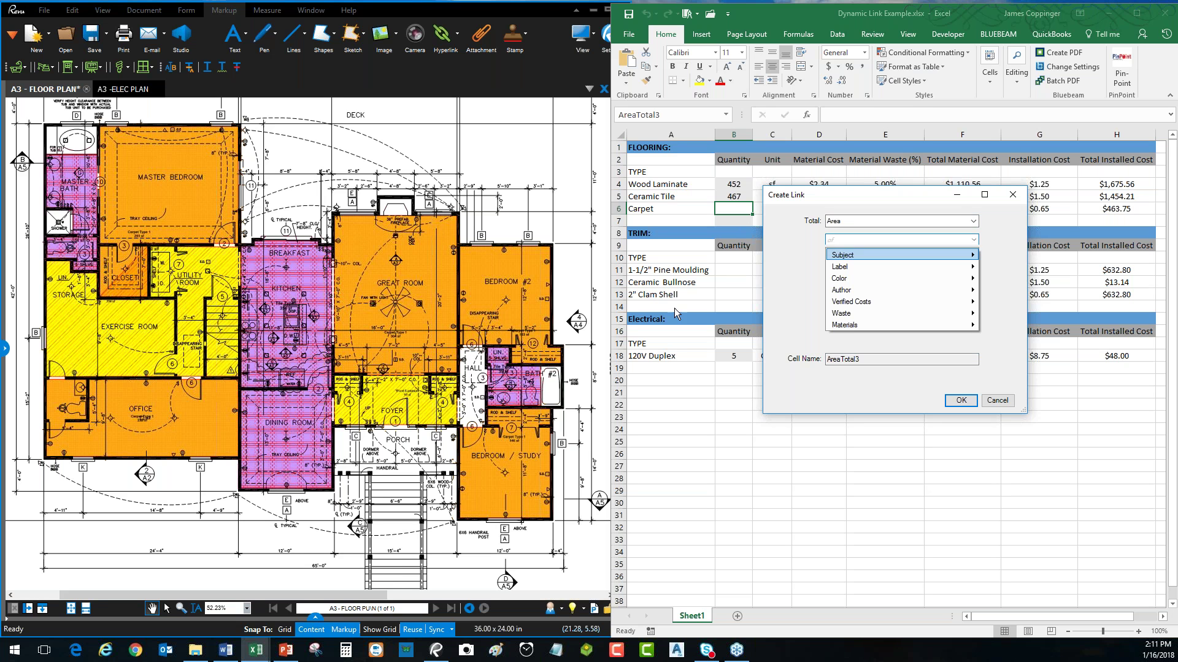
left_click(320, 618)
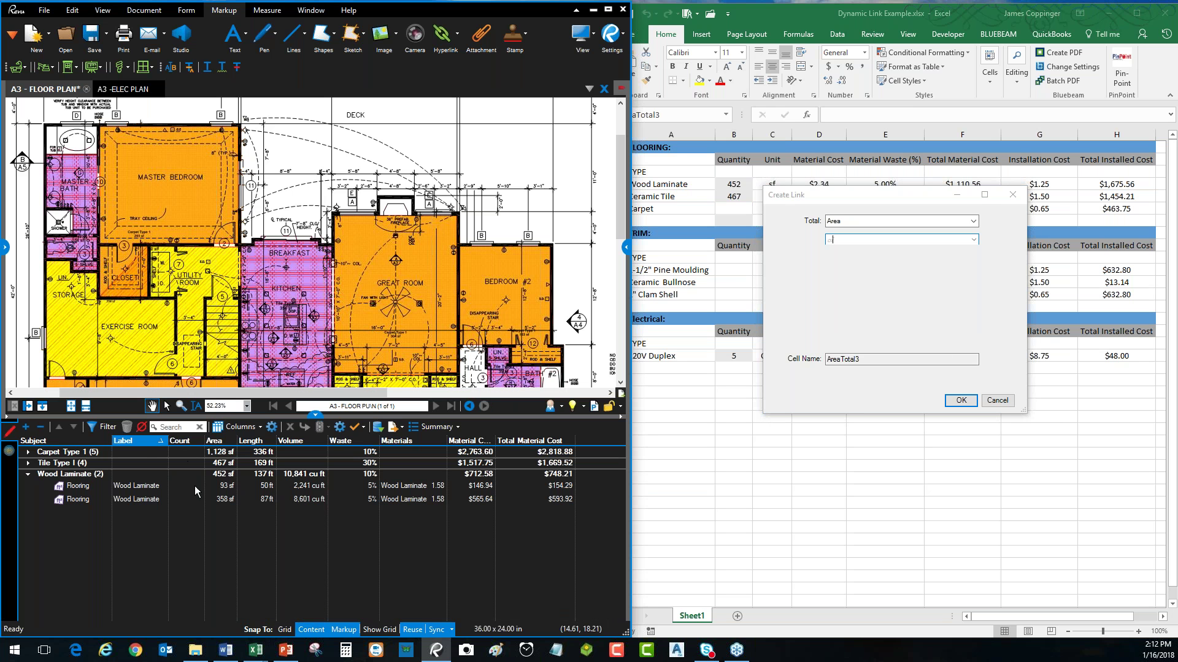
left_click(315, 415)
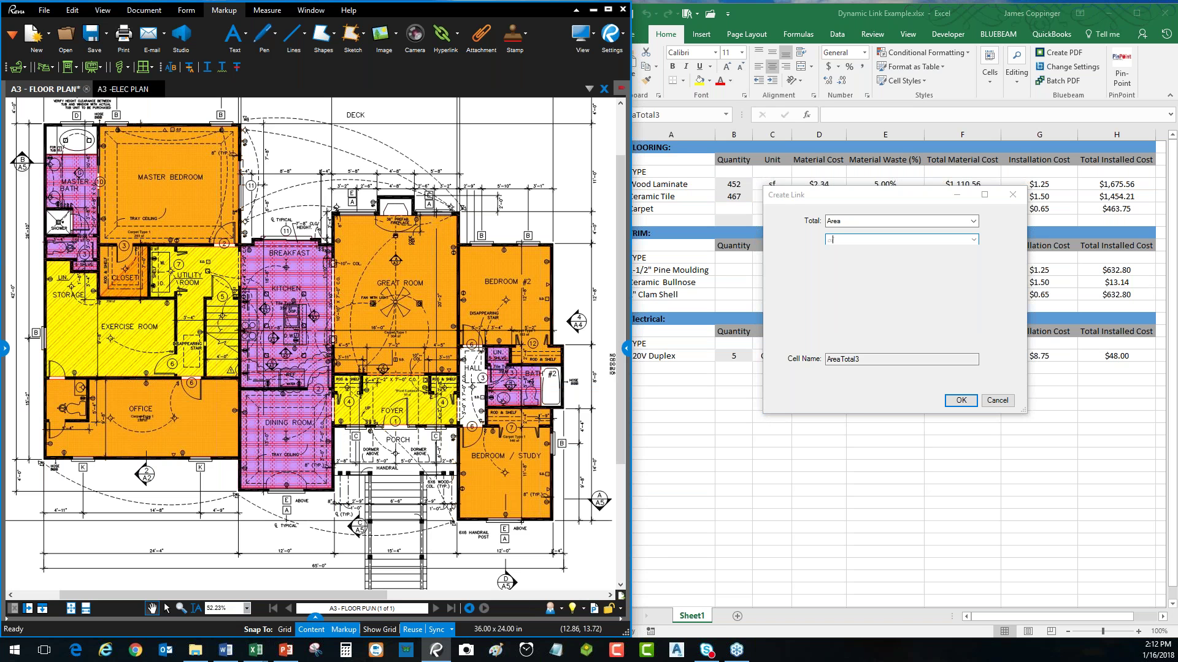
- Filter the Carpet quantity link by the label Carpet Type 1
left_click(974, 241)
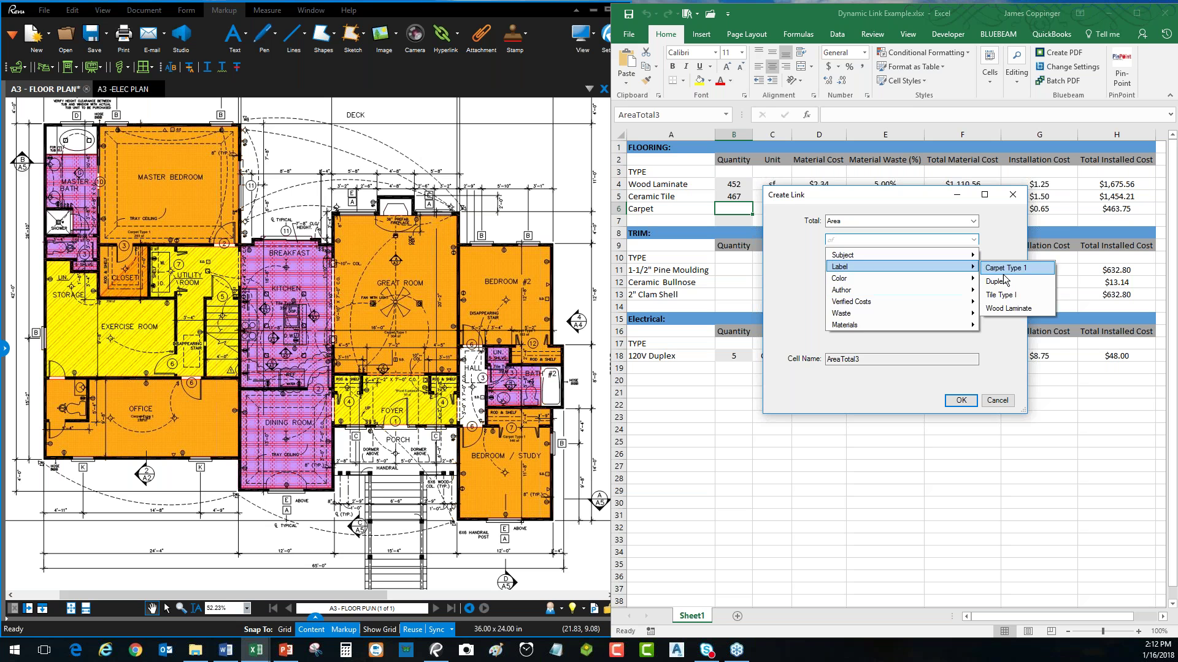
mouse_move(858, 326)
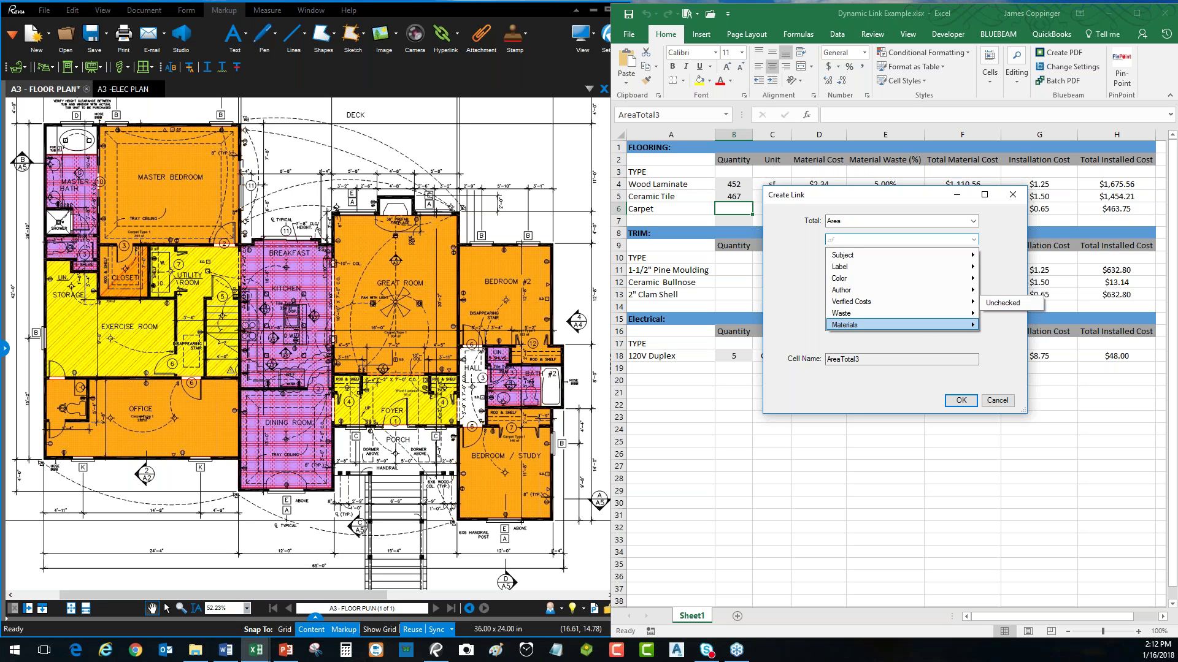
mouse_move(914, 257)
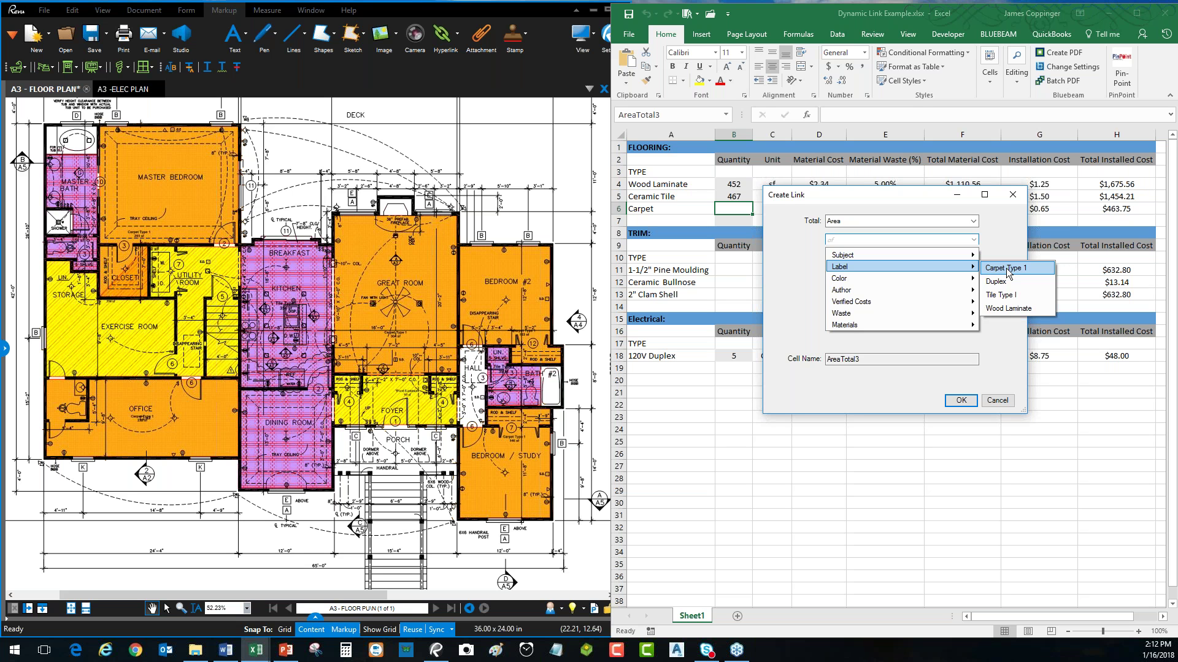
left_click(1007, 270)
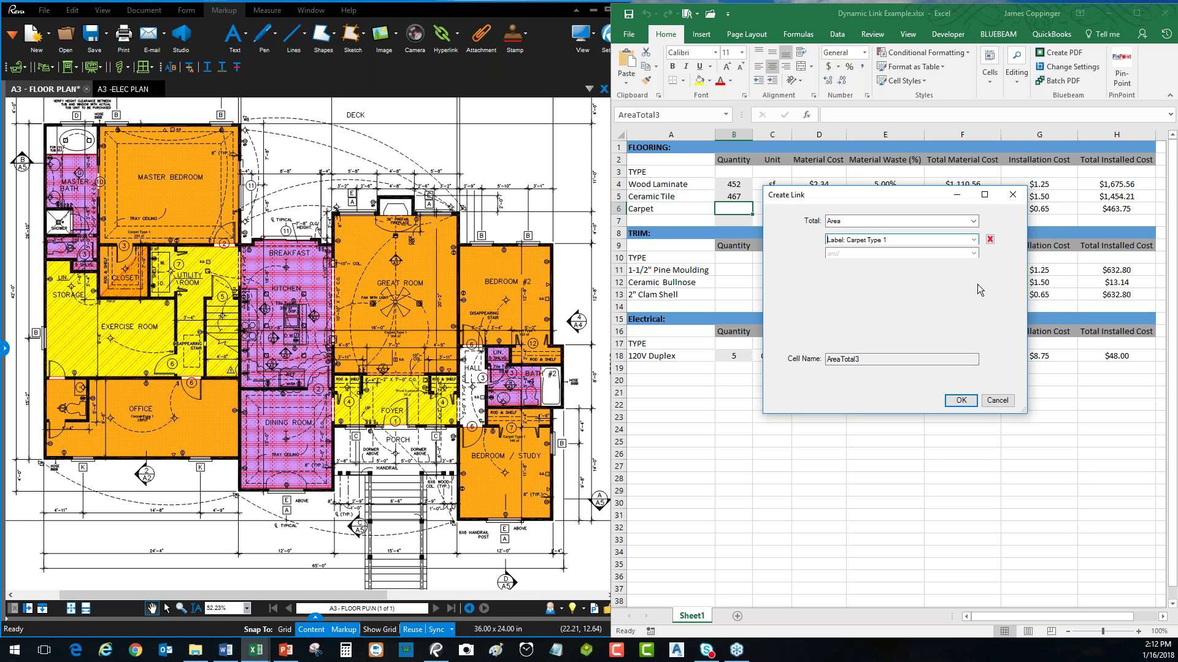
- Review the categories for a second filter, and create the Carpet quantity link with only the label filter
left_click(973, 253)
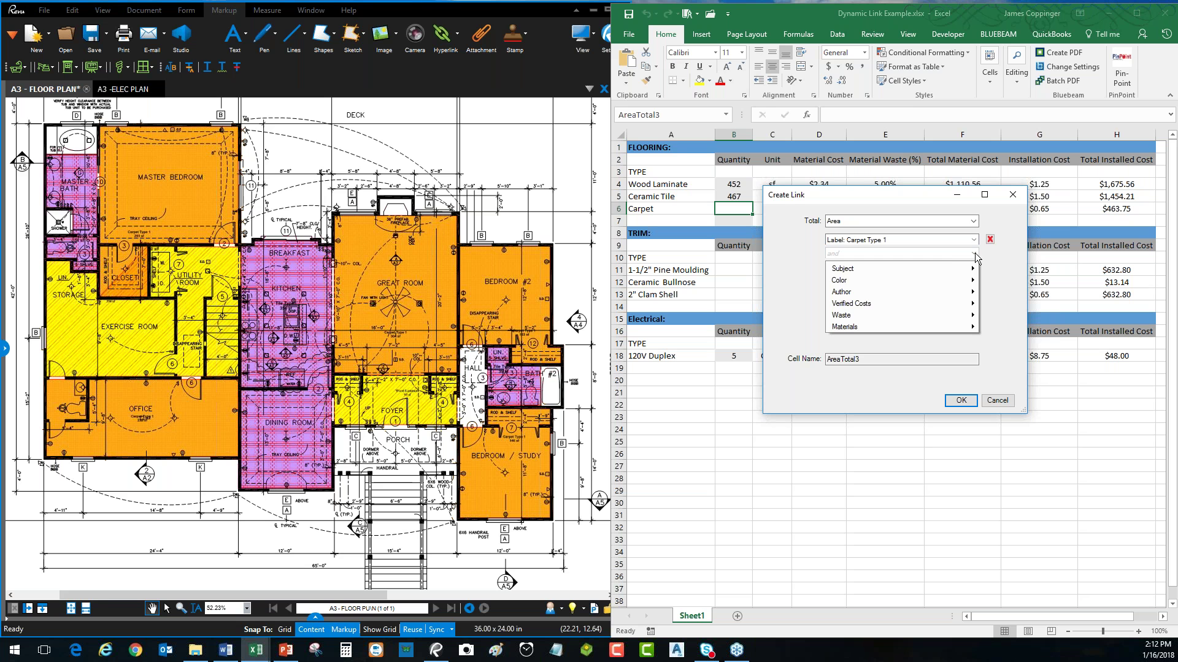
mouse_move(944, 284)
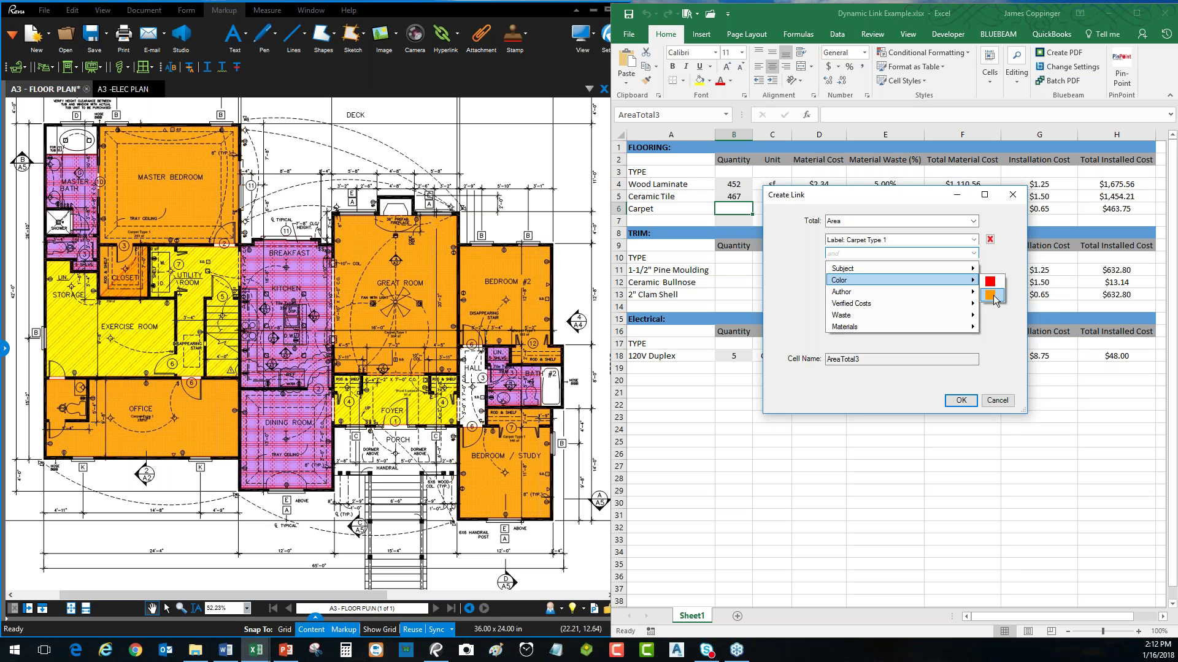
left_click(917, 198)
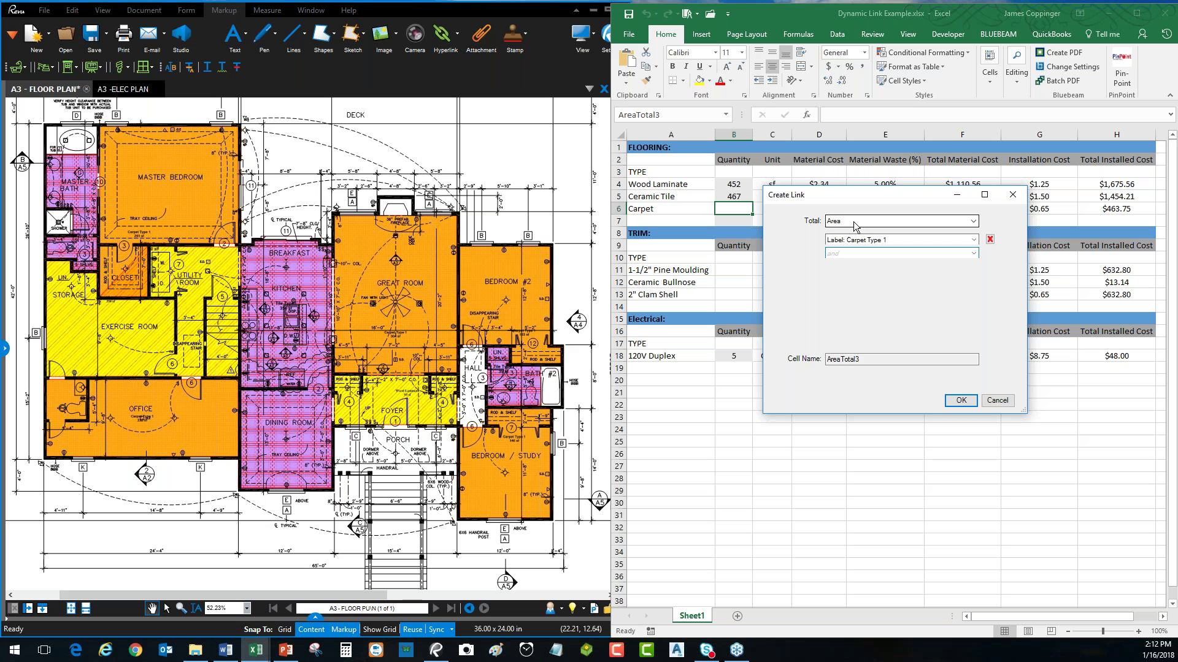
left_click(972, 403)
left_click(961, 401)
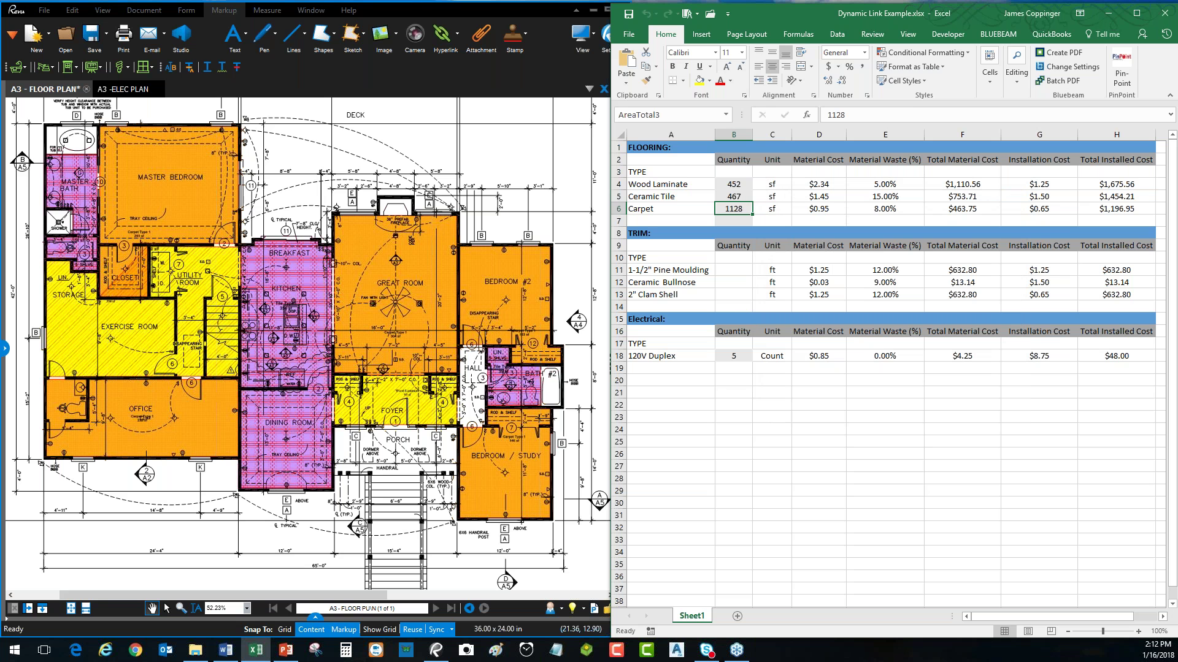
- Stretch the Bedroom / Study carpet area's lower-left corner beyond the porch stairs, and restore the area's shape
left_click(513, 456)
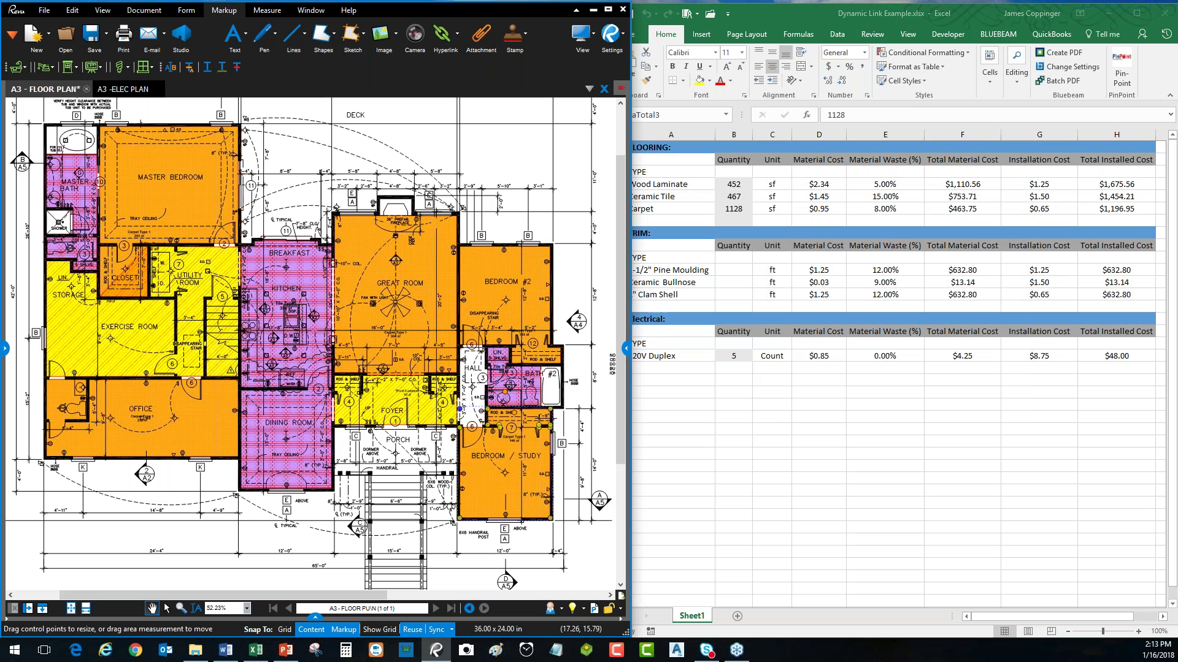
left_click_drag(459, 519, 315, 566)
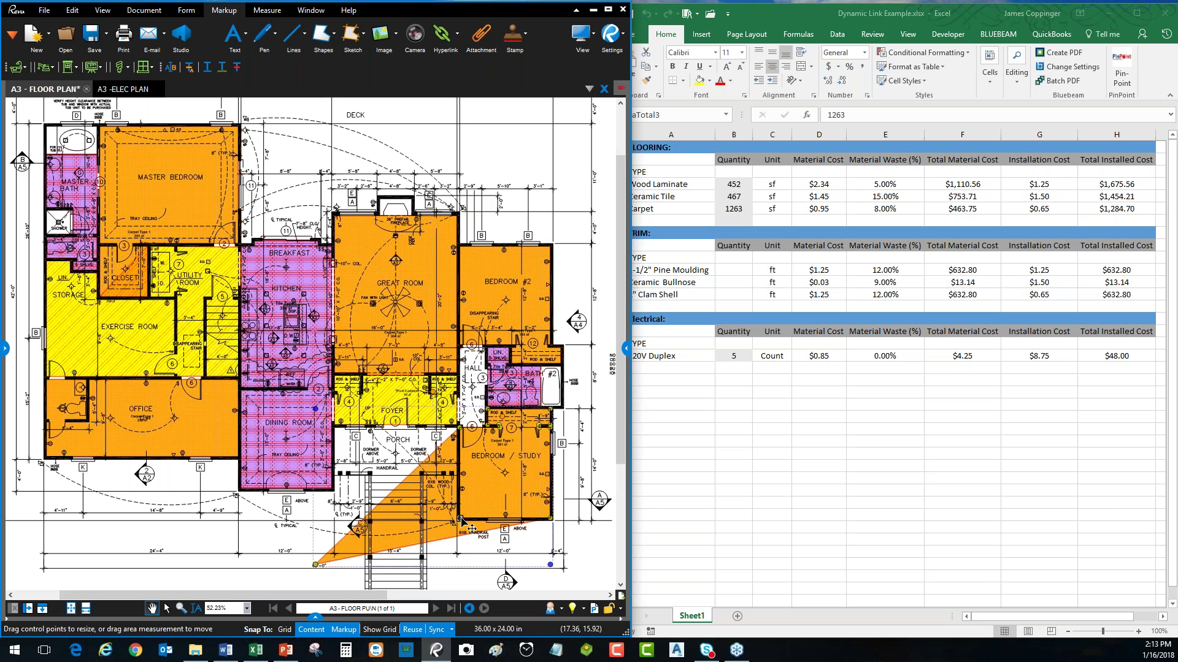
left_click_drag(465, 525, 461, 520)
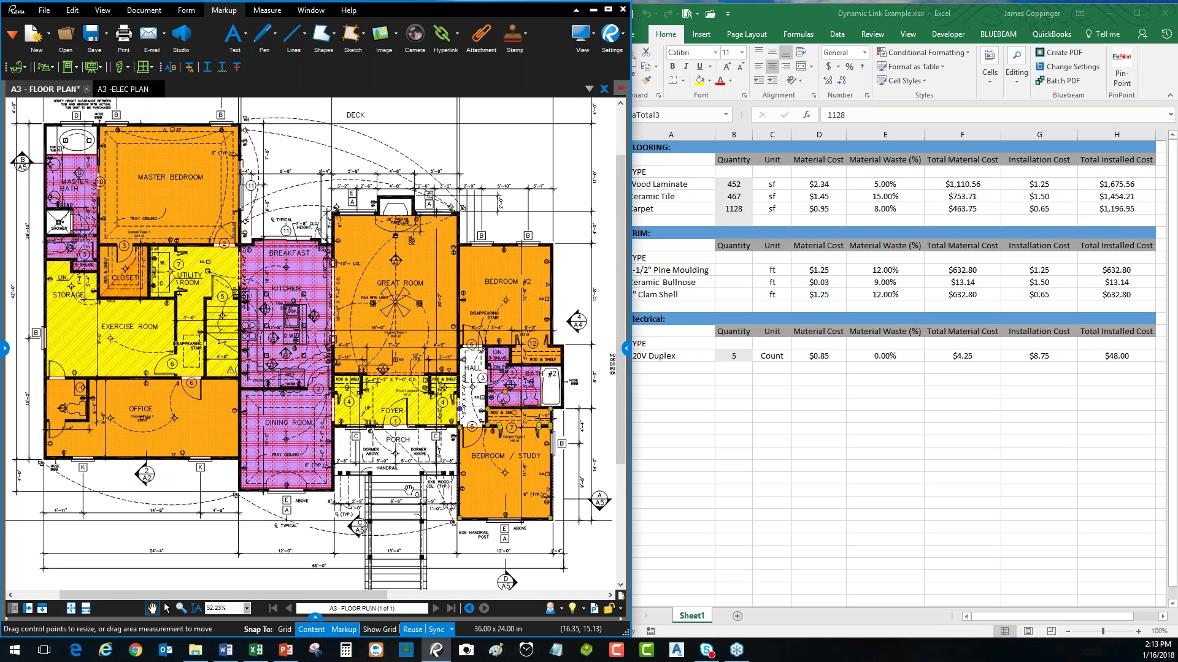
mouse_move(430, 400)
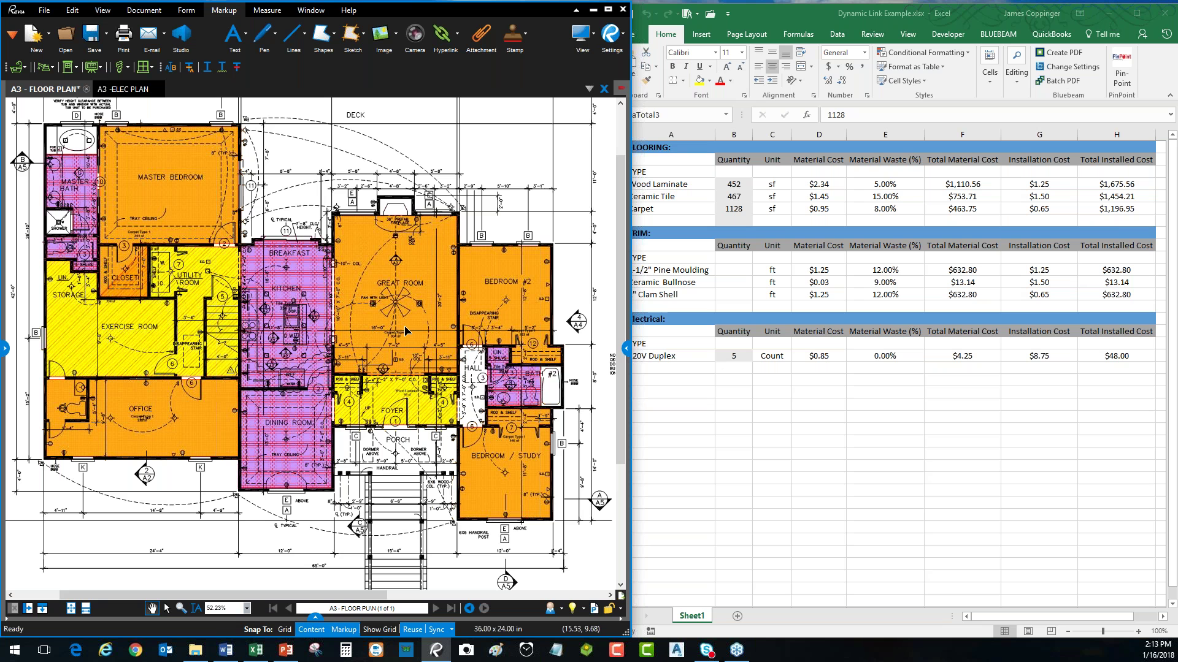
mouse_move(405, 331)
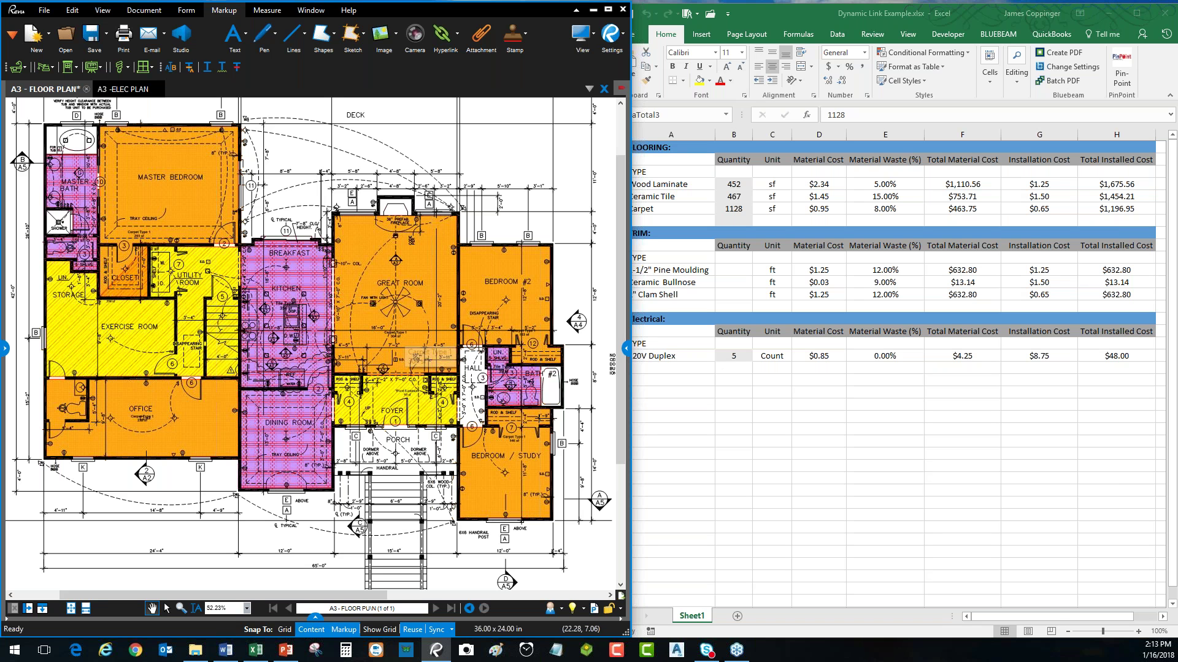
- Show the tool chest with its Finishes tools beside the Office on the floor plan
left_click(767, 16)
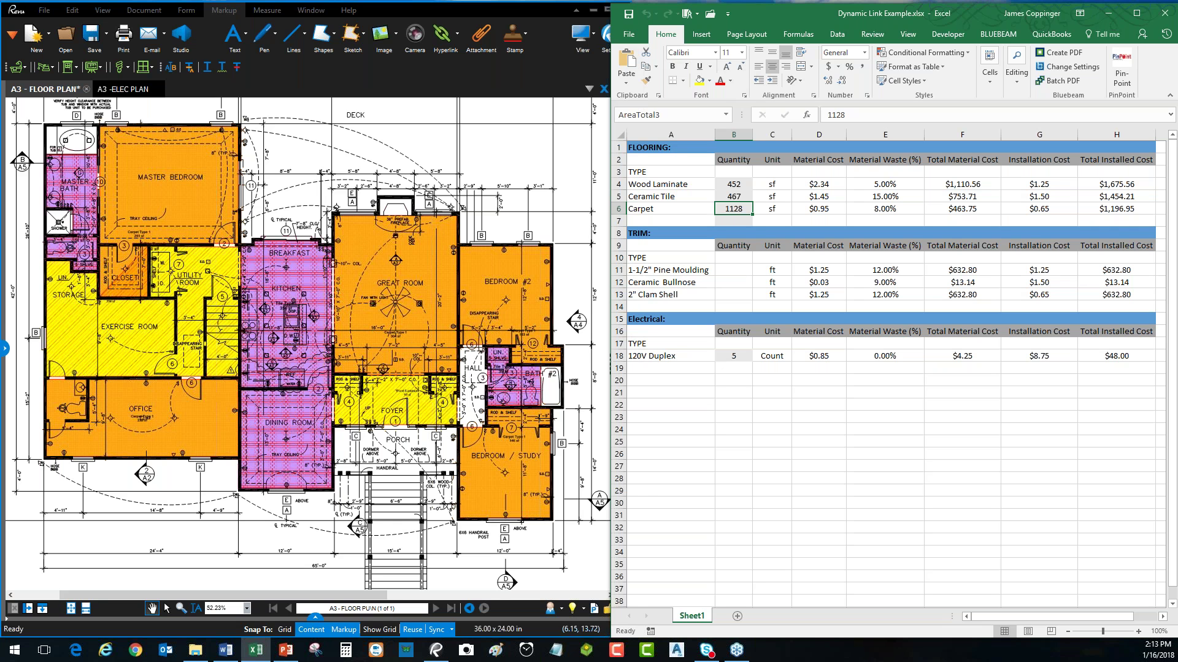
left_click(114, 449)
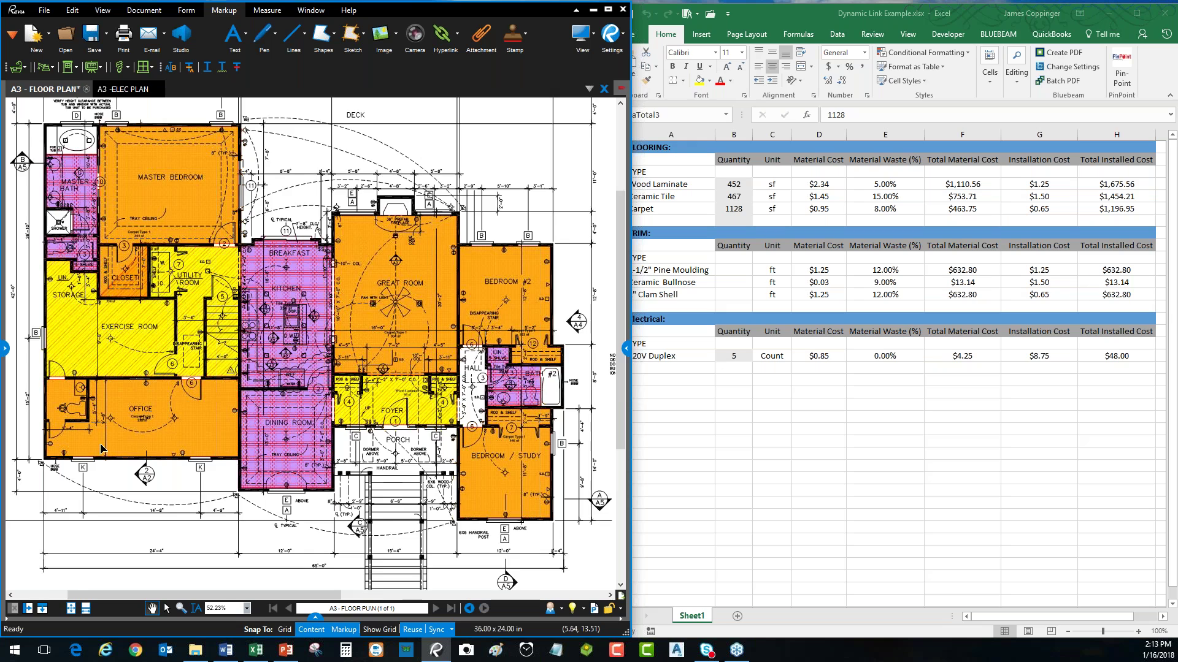
scroll(101, 449, "up", 5)
scroll(333, 381, "up", 3)
left_click_drag(333, 381, 268, 378)
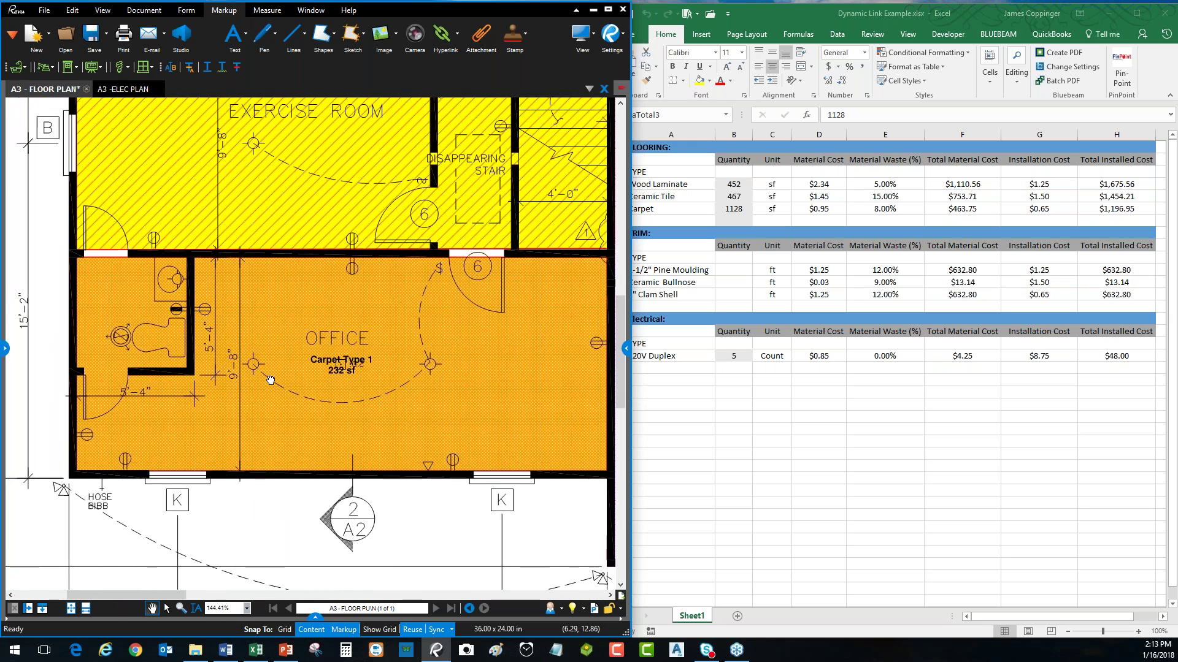
scroll(270, 378, "down", 1)
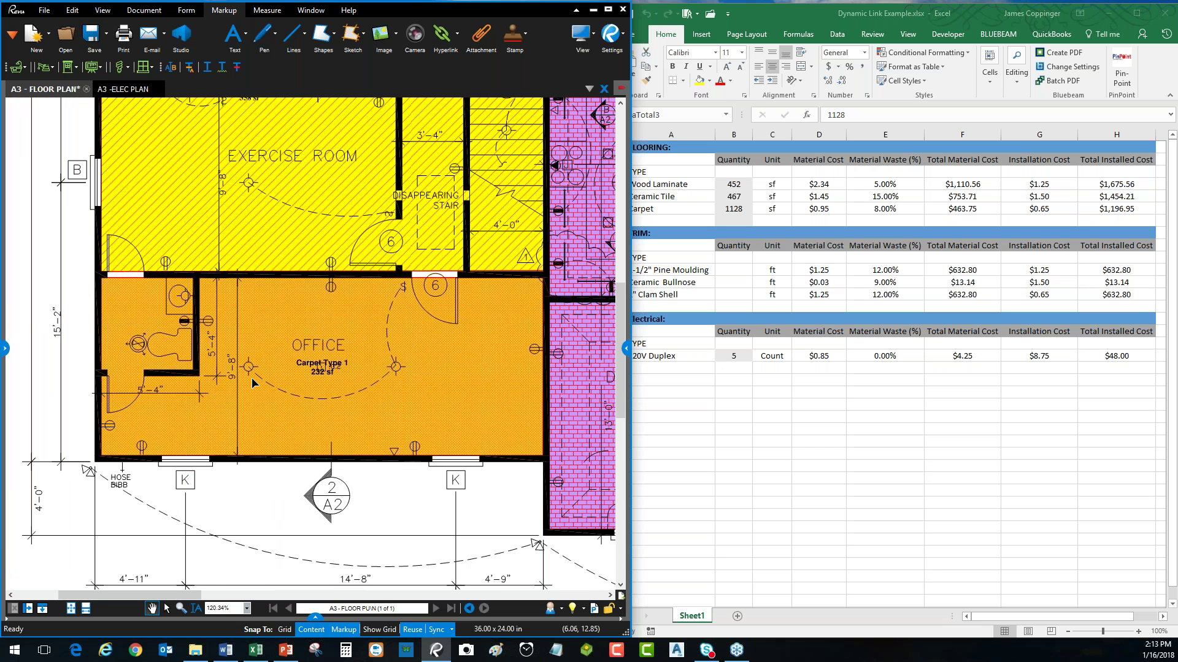
left_click(6, 351)
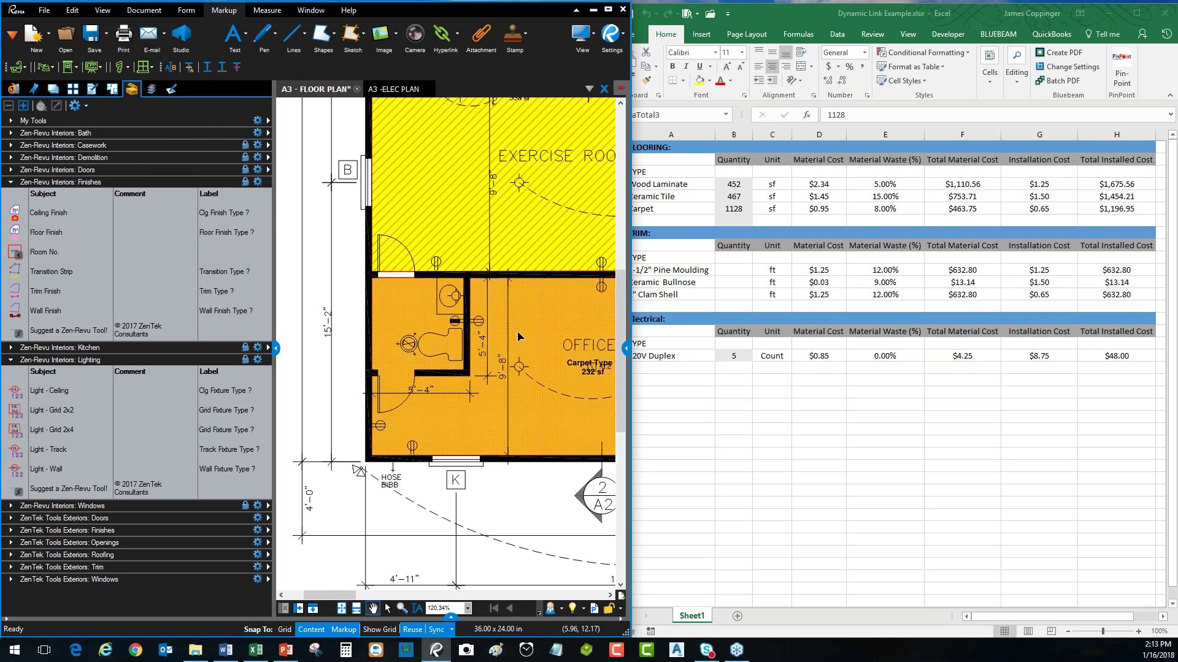
scroll(519, 337, "down", 1)
scroll(518, 333, "down", 1)
left_click_drag(525, 335, 422, 319)
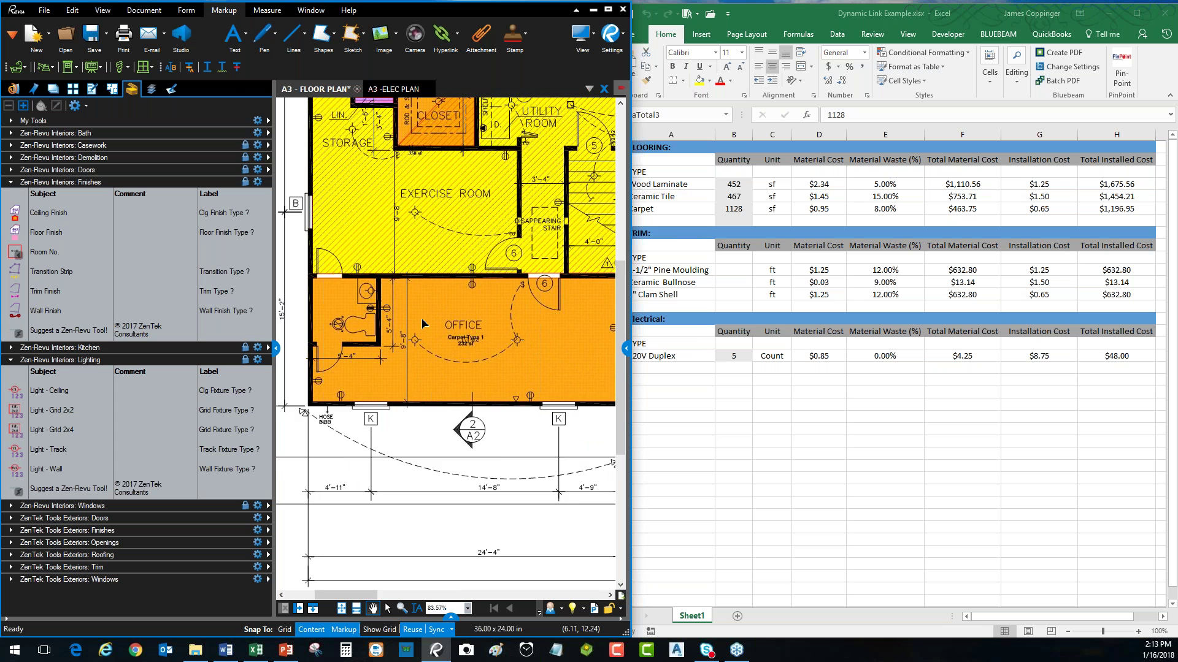
scroll(422, 319, "down", 1)
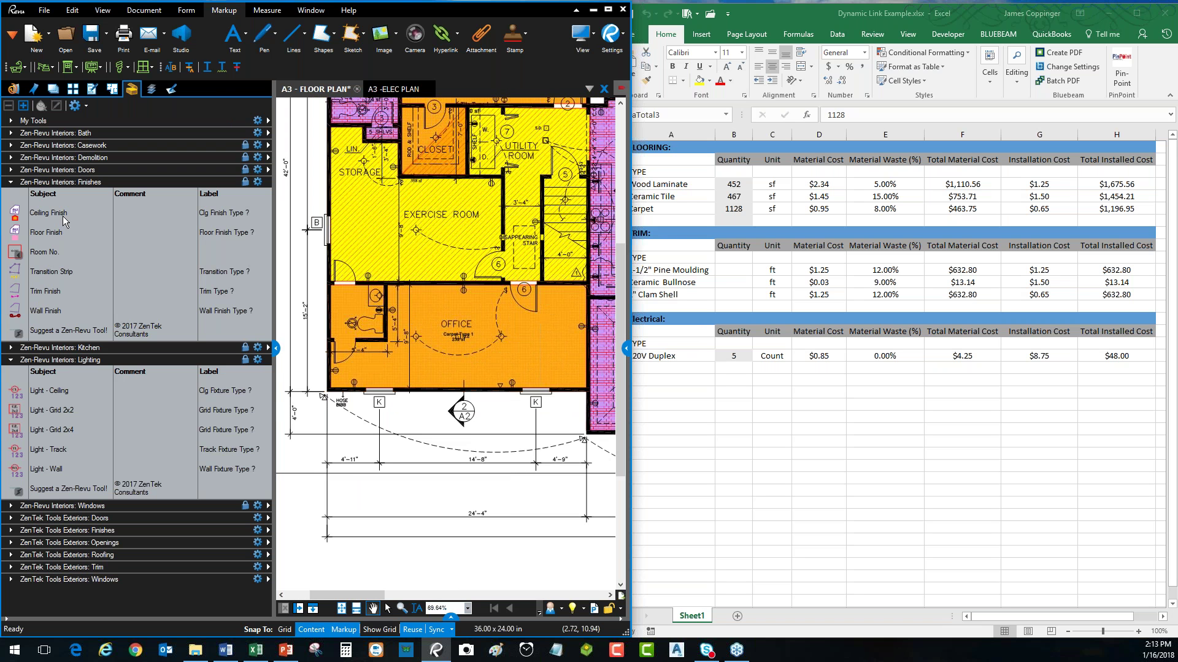
- Trace the Office's perimeter around the toilet room with the Trim Finish tool, about 67 ft, and hide the tool chest
left_click(48, 290)
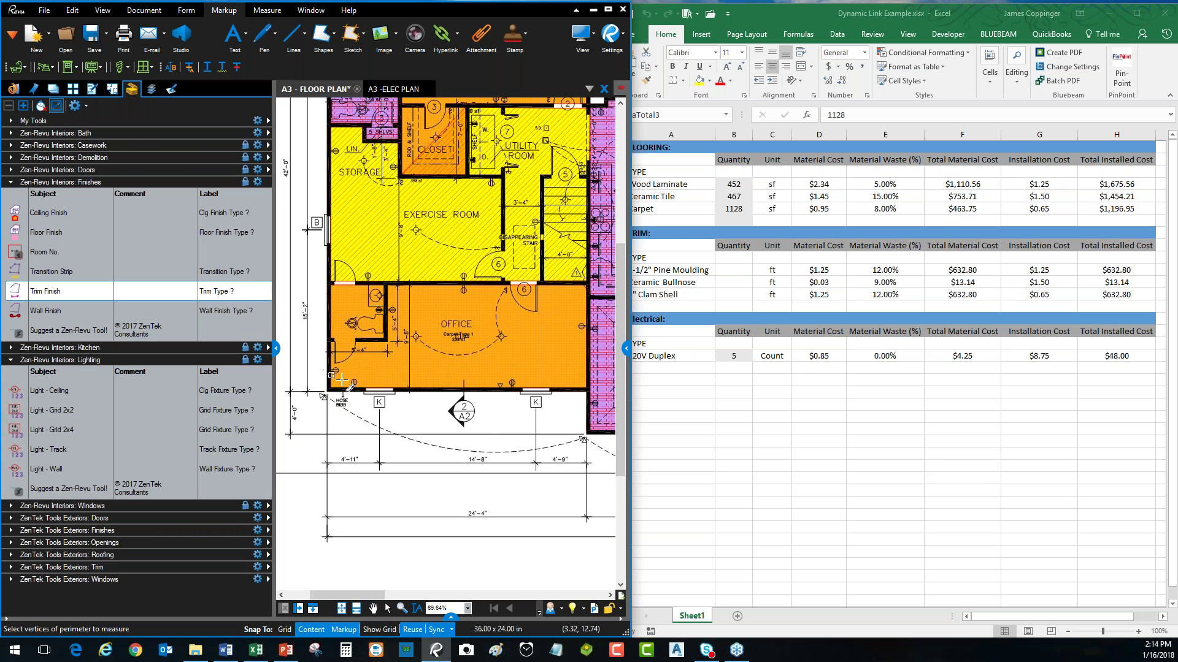
scroll(338, 381, "up", 2)
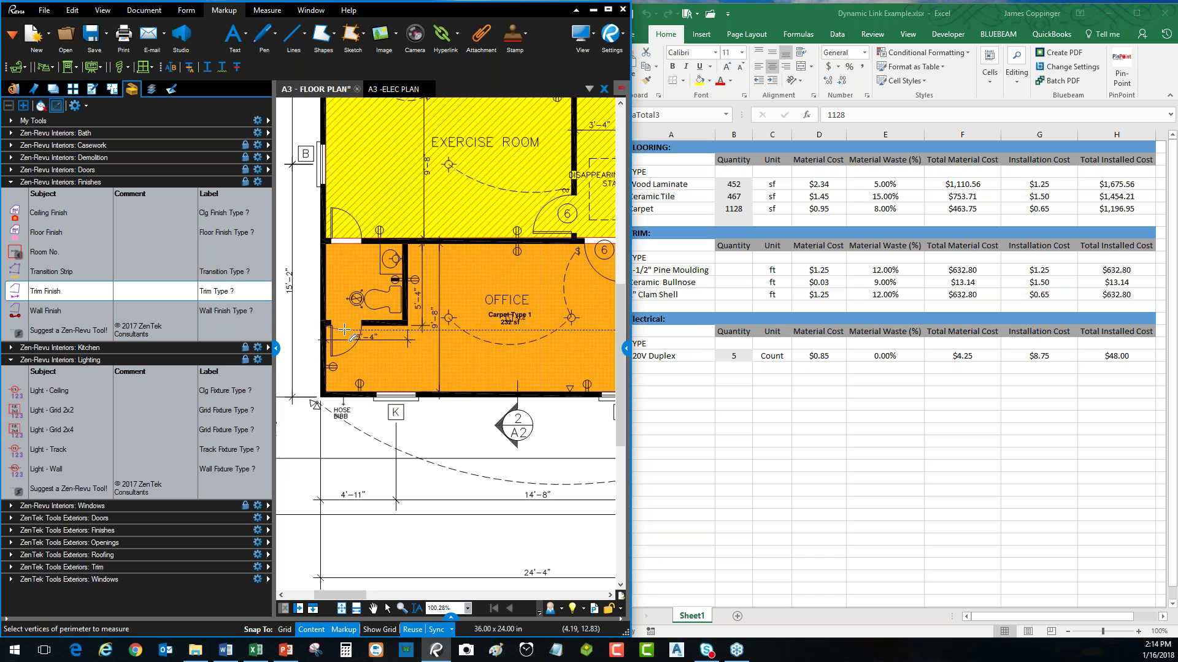
left_click(408, 327)
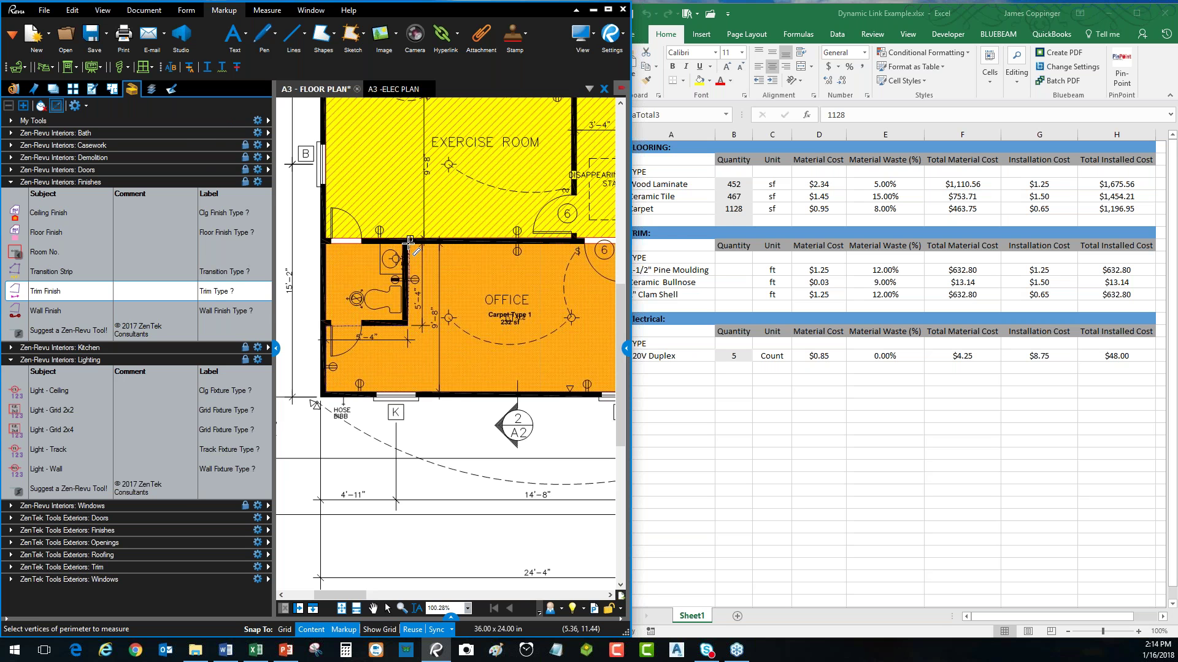
left_click(409, 244)
scroll(487, 246, "right", 3)
left_click(495, 245)
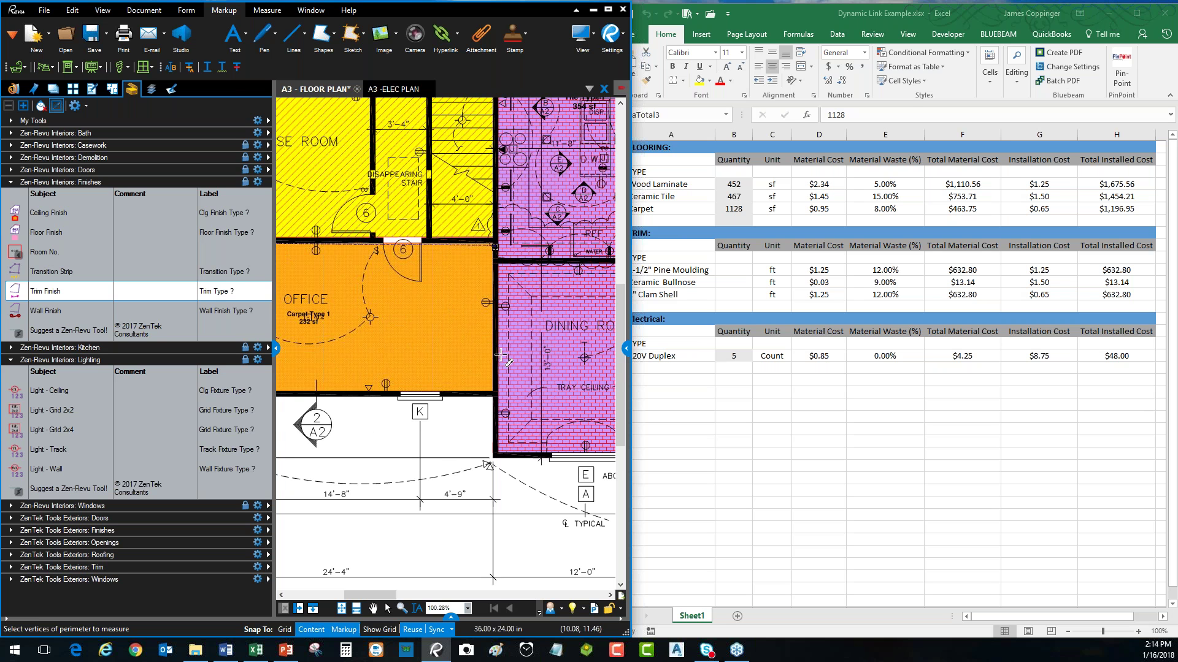
left_click(494, 390)
scroll(491, 390, "down", 2)
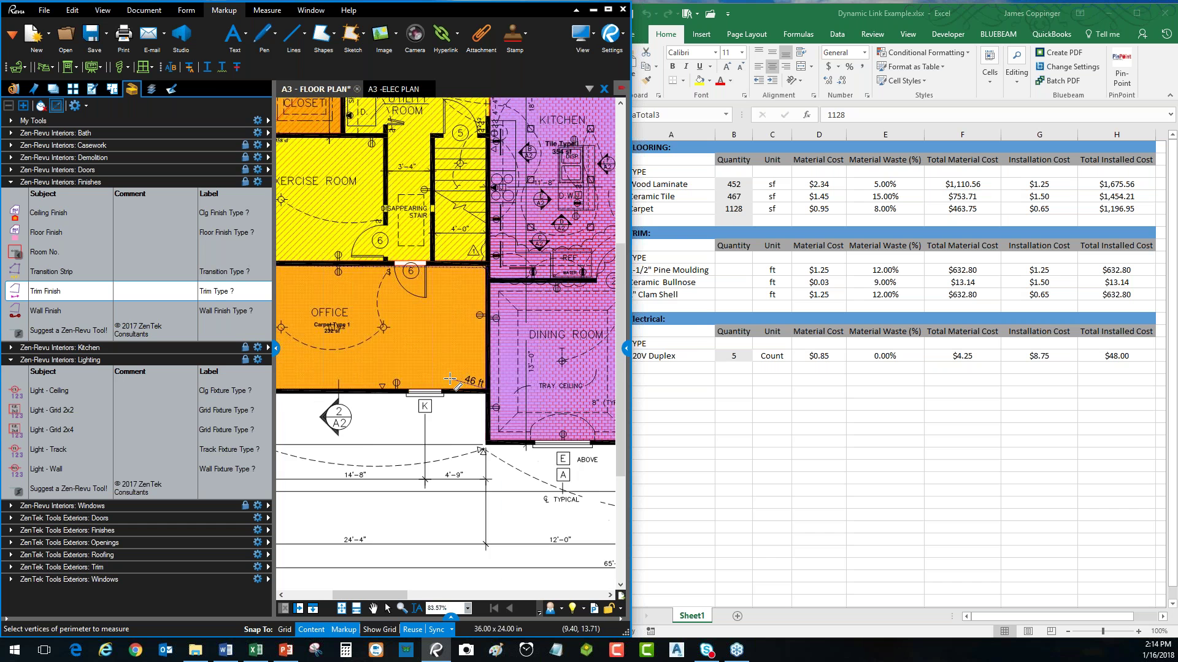
left_click_drag(451, 379, 537, 376)
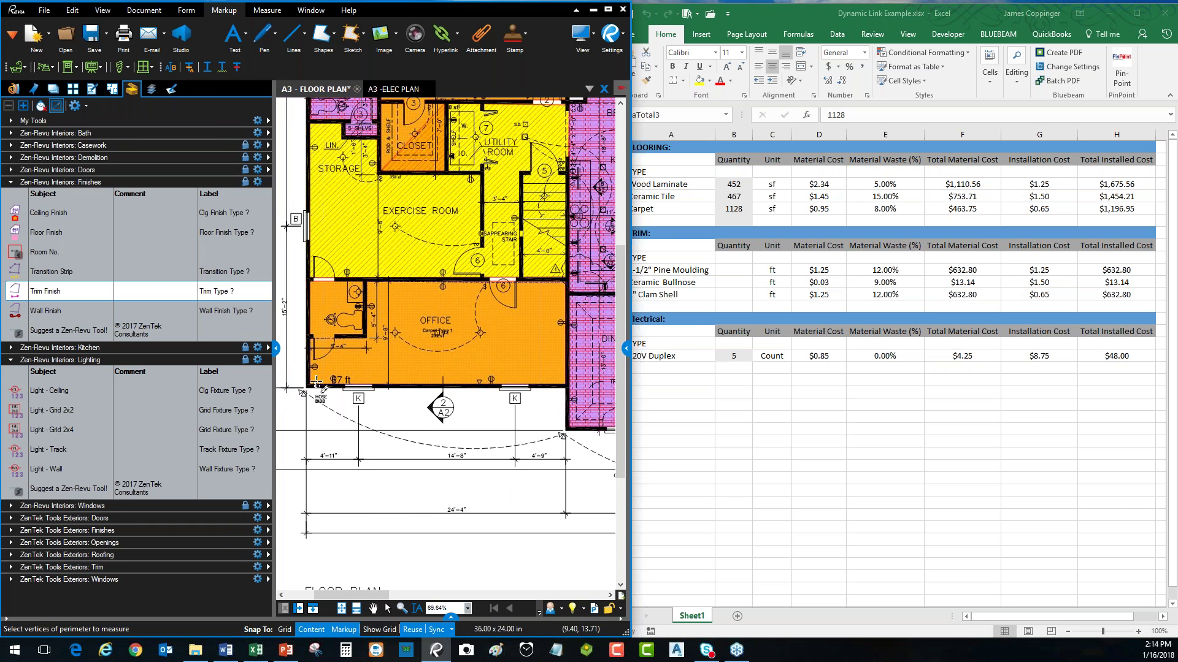
left_click(311, 384)
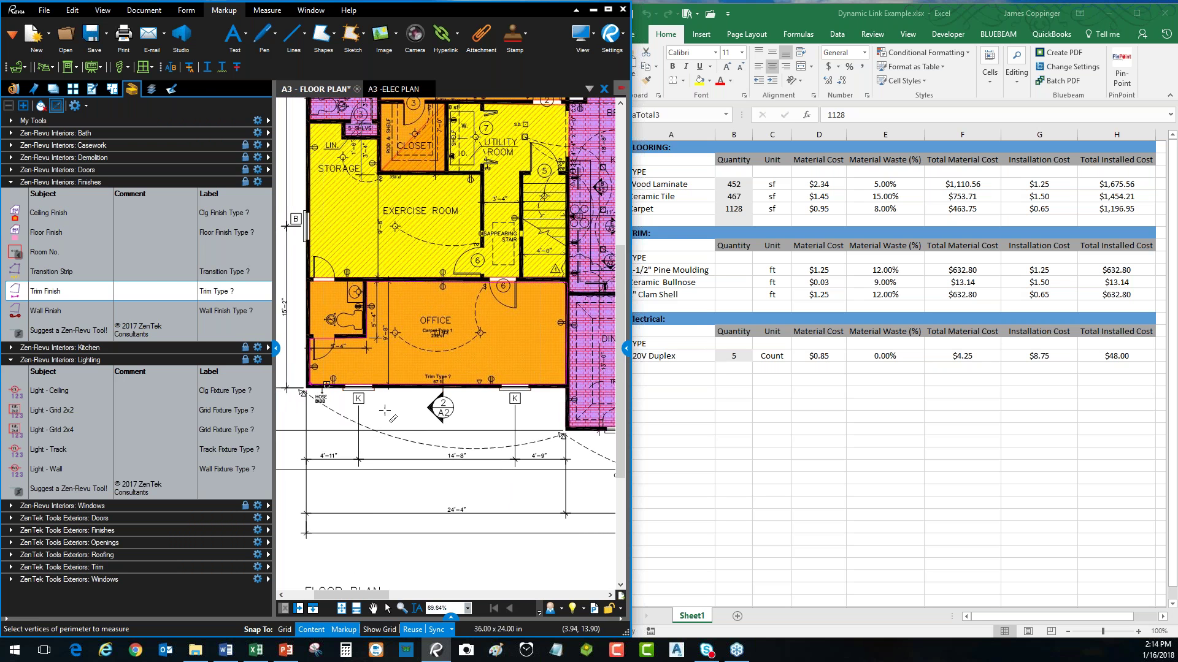
right_click(376, 409)
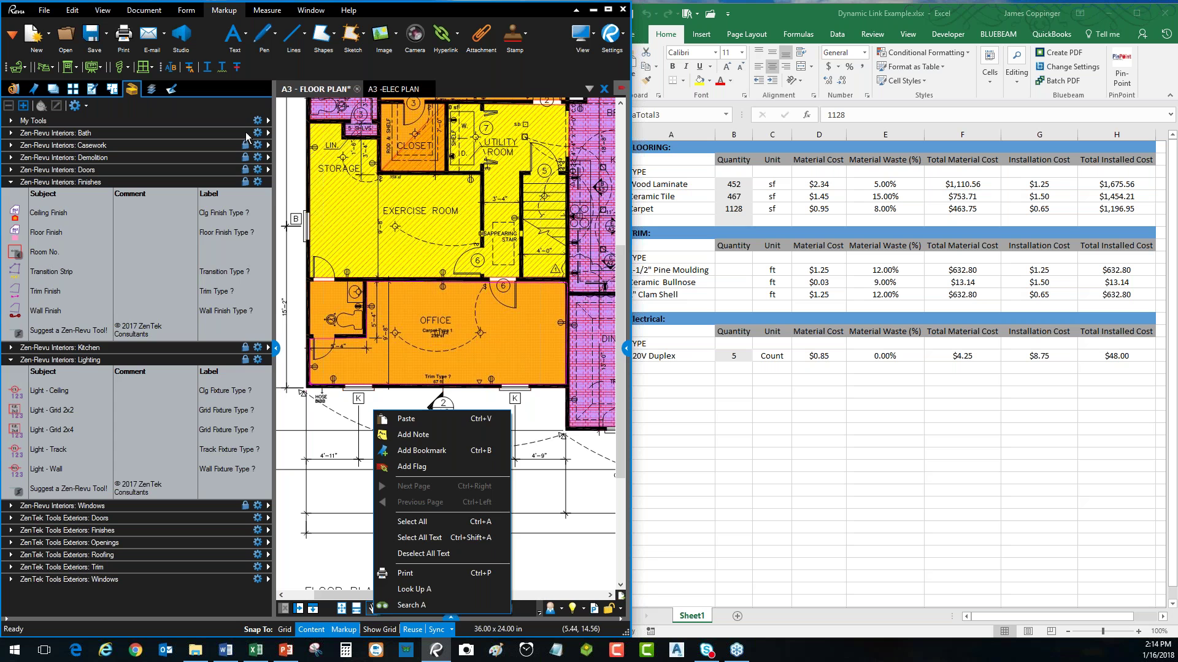
left_click(276, 351)
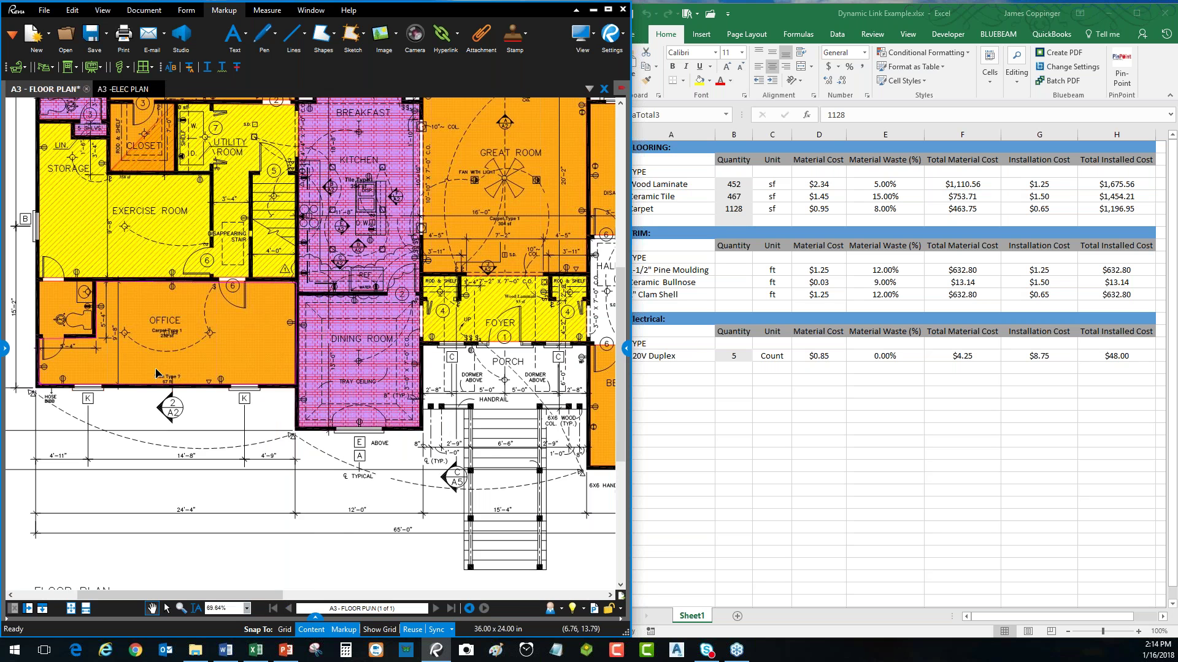
- Set the label of the Office trim markup to 1-1/2" Pine in the markups list
scroll(153, 355, "up", 5)
left_click(432, 384)
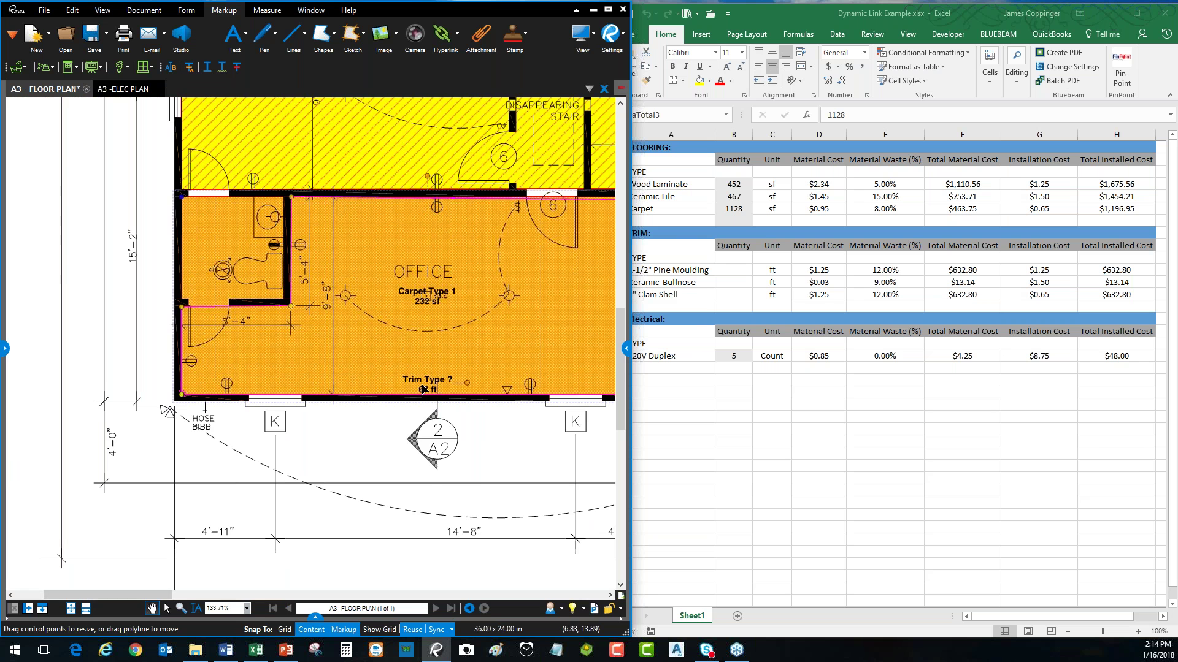
scroll(446, 388, "up", 5)
scroll(446, 387, "down", 3)
left_click(315, 619)
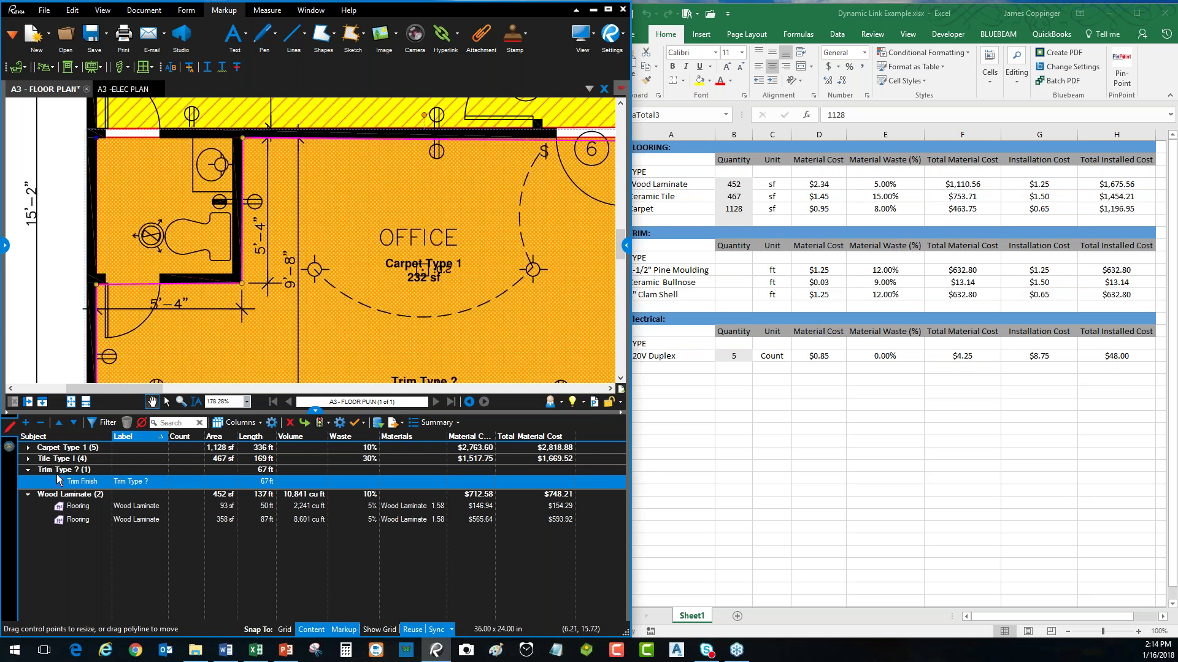
left_click(146, 482)
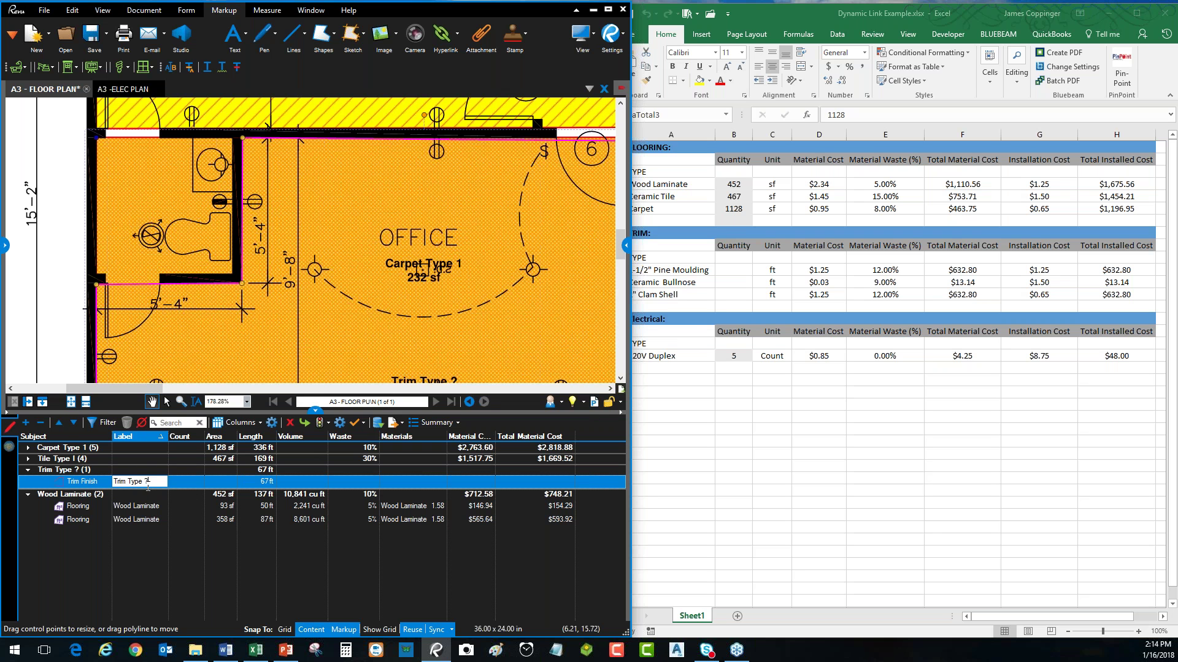
key("ctrl+a")
type("1-1/")
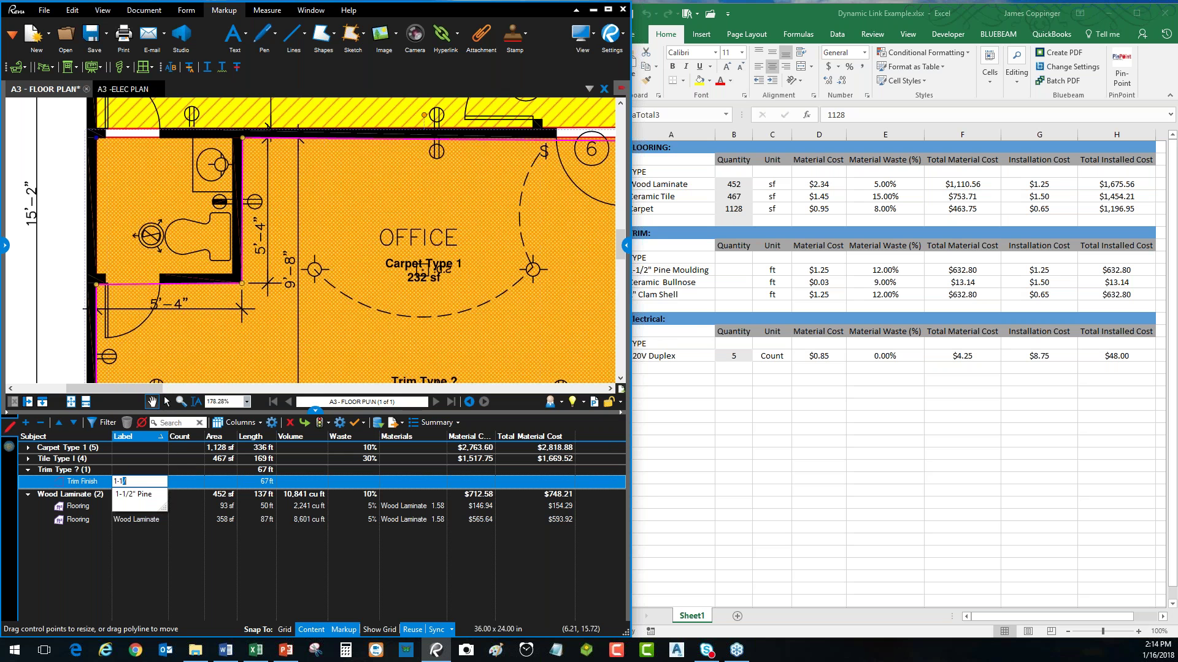
type("2\" Pine")
left_click(171, 544)
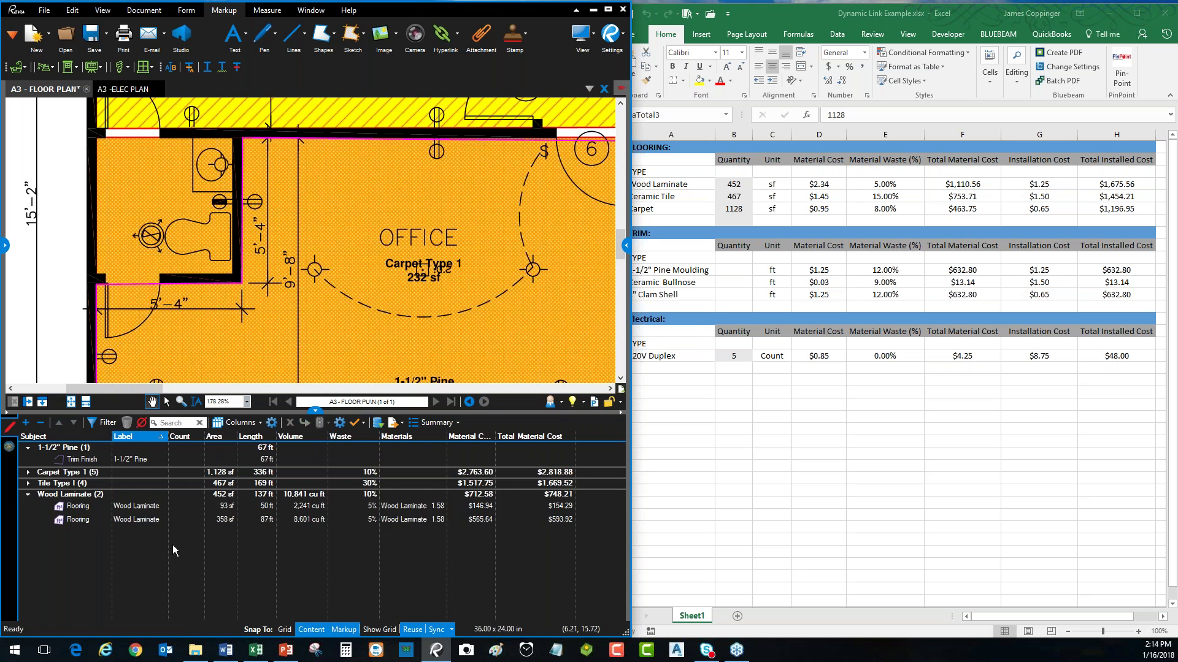
scroll(395, 297, "down", 5)
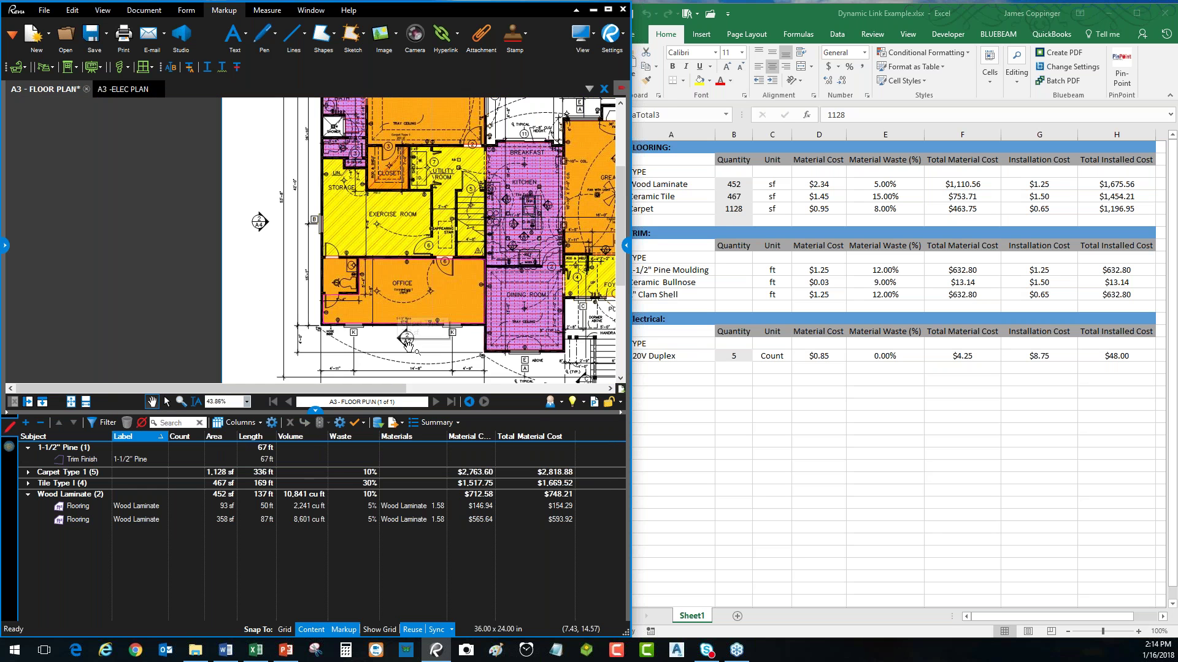
- Start a quantity link in the 1-1/2" Pine Moulding quantity cell of the Excel estimate, with Length as the total
left_click_drag(415, 351, 321, 334)
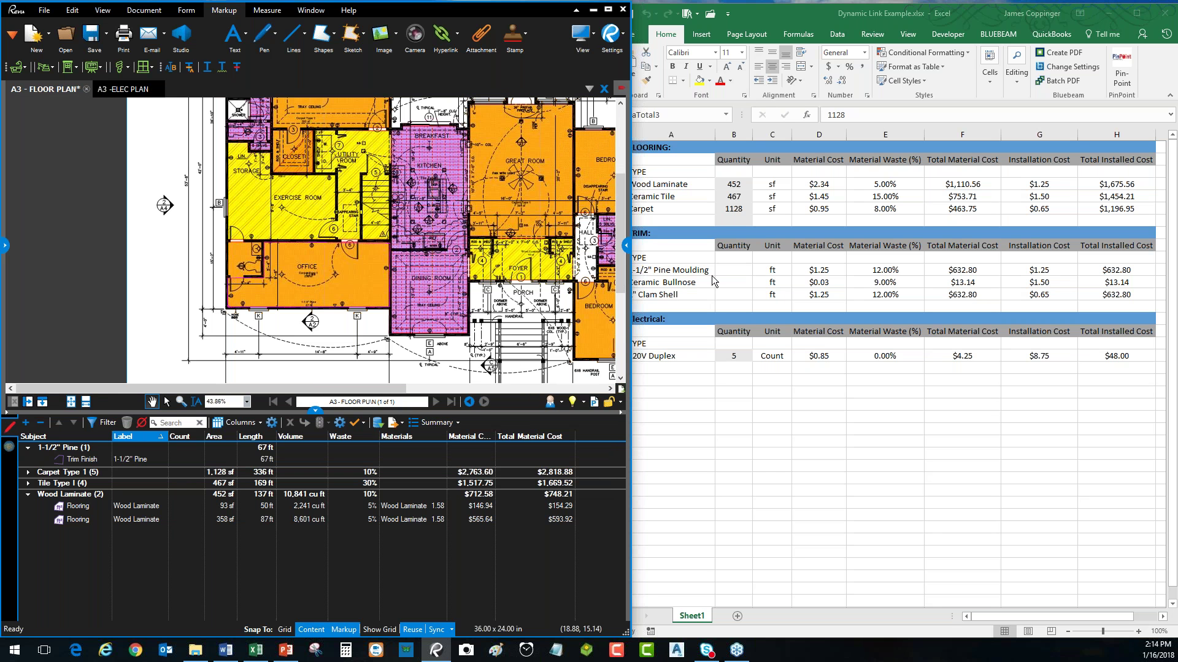
left_click(728, 270)
left_click(649, 270)
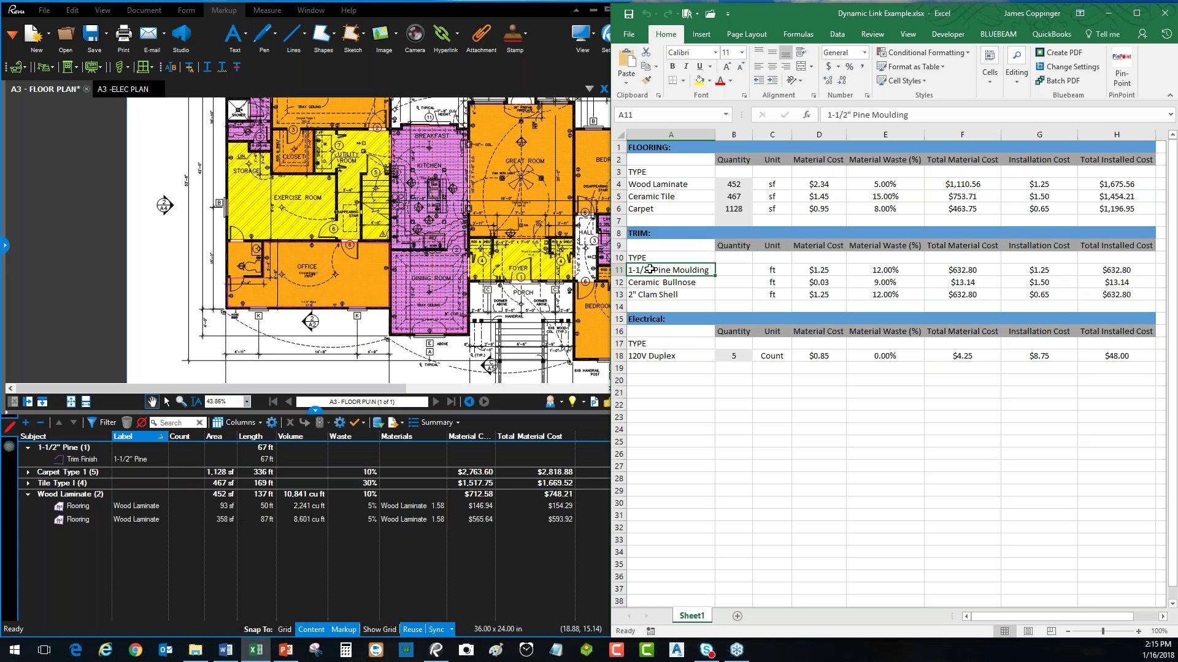
left_click(722, 273)
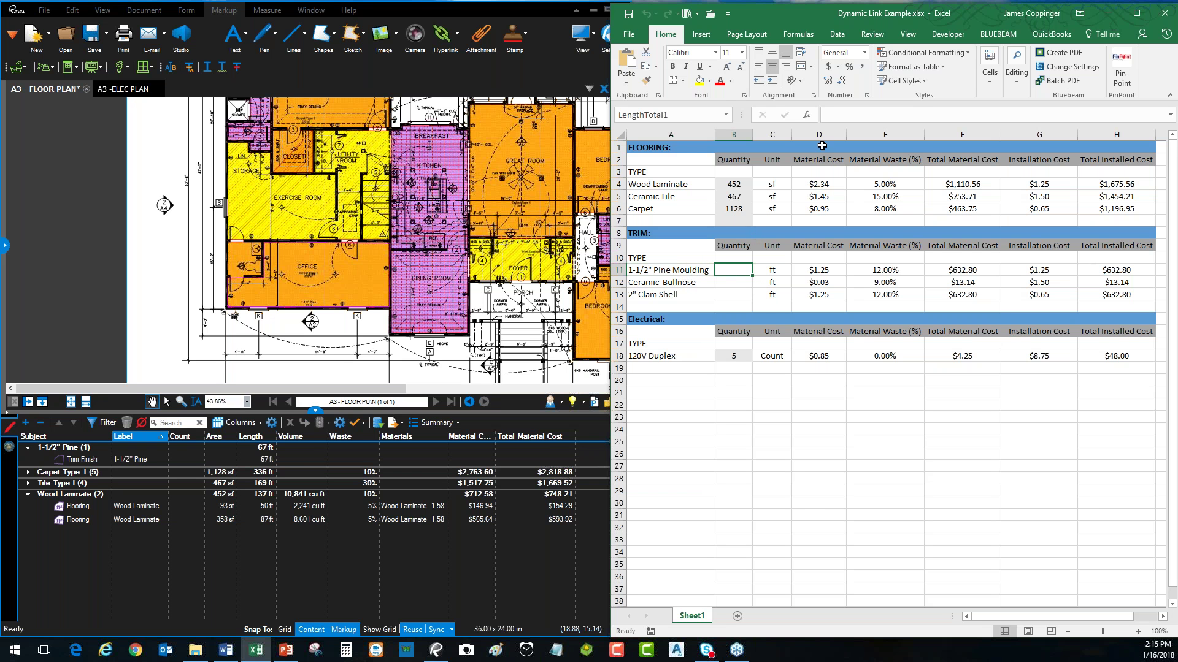
right_click(745, 269)
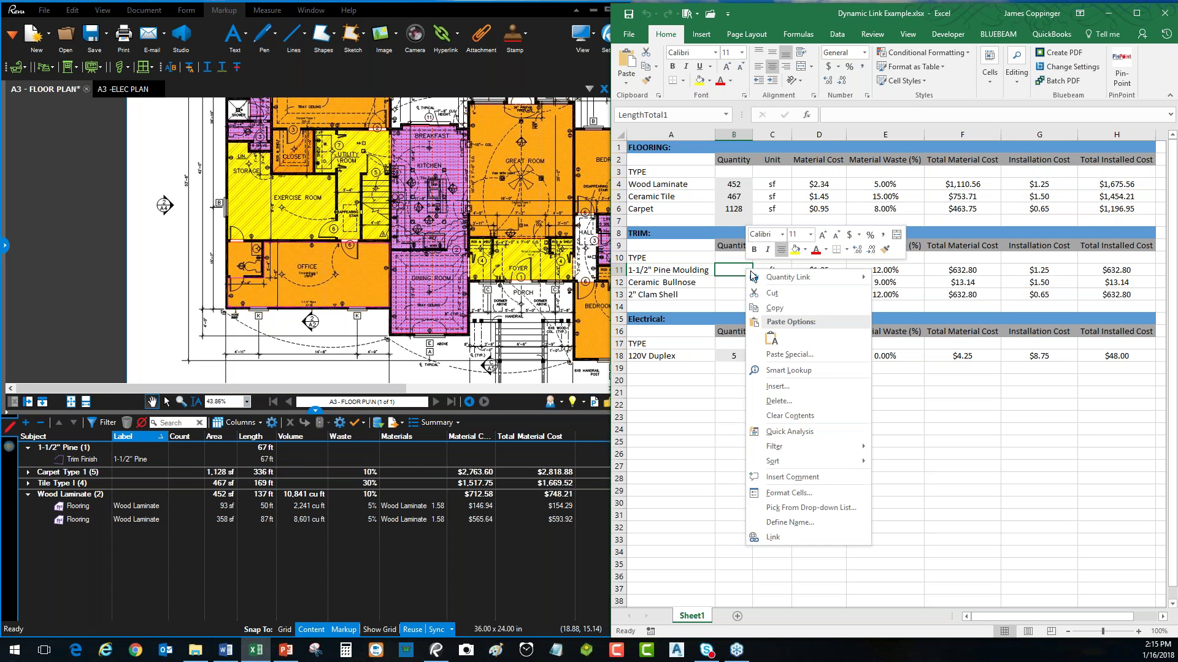
mouse_move(806, 280)
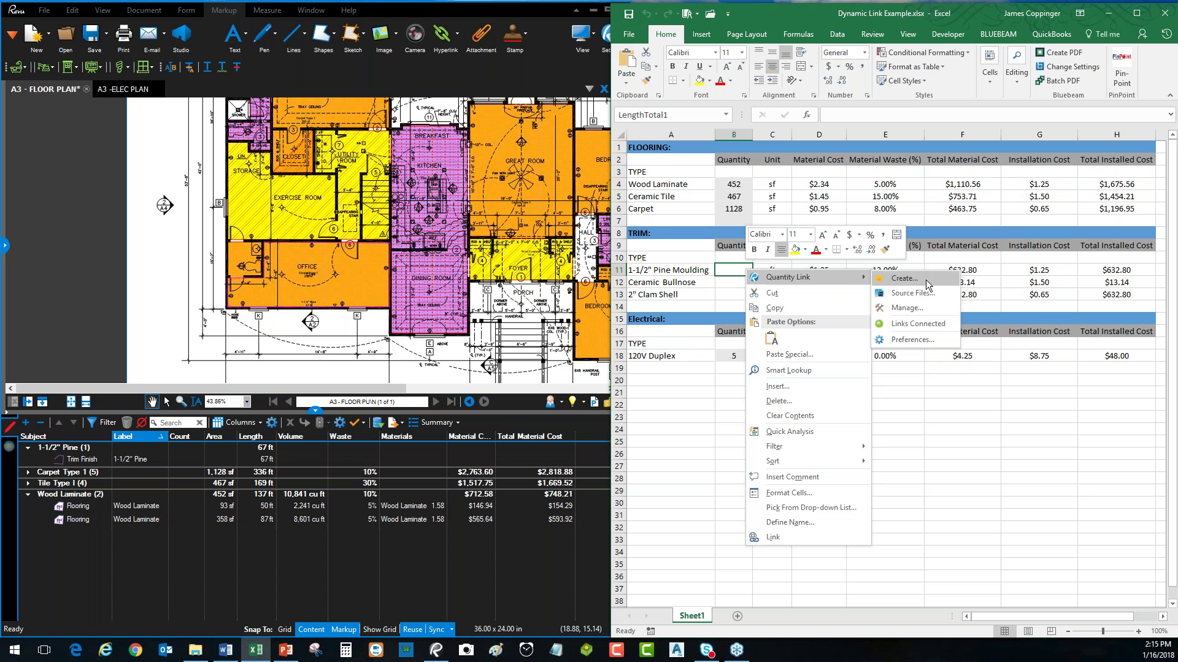
left_click(928, 280)
left_click(889, 258)
left_click(864, 272)
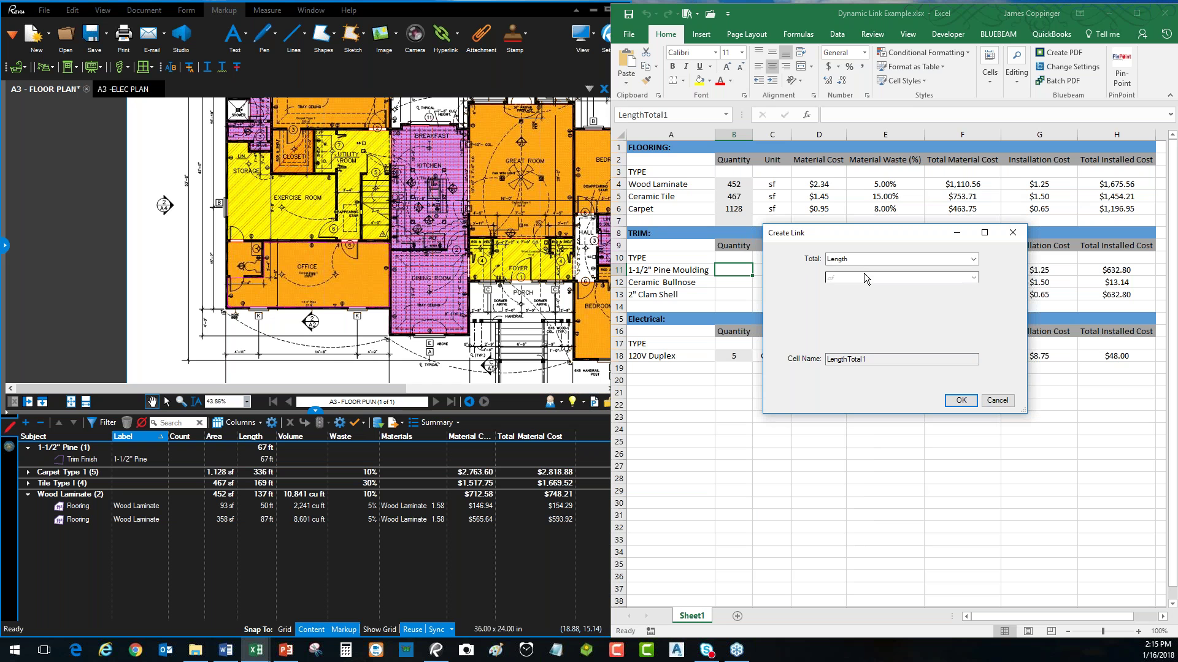
- Filter the quantity link by the label 1-1/2" Pine and create it
left_click(882, 278)
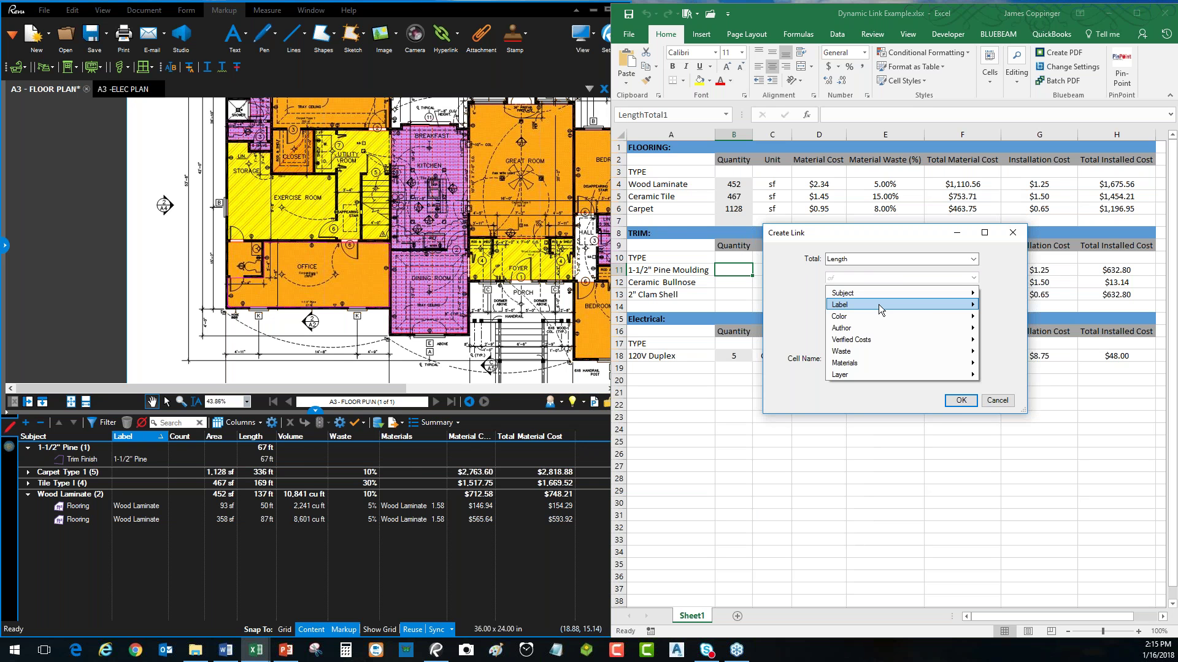
mouse_move(879, 307)
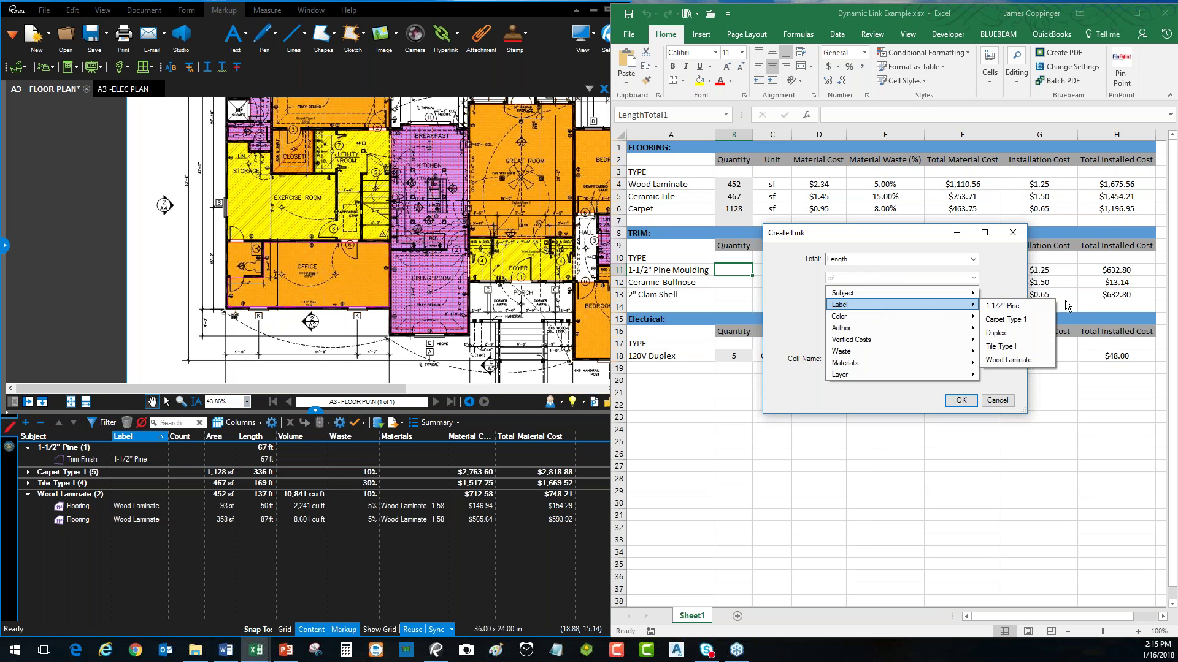
left_click(1002, 305)
left_click(959, 401)
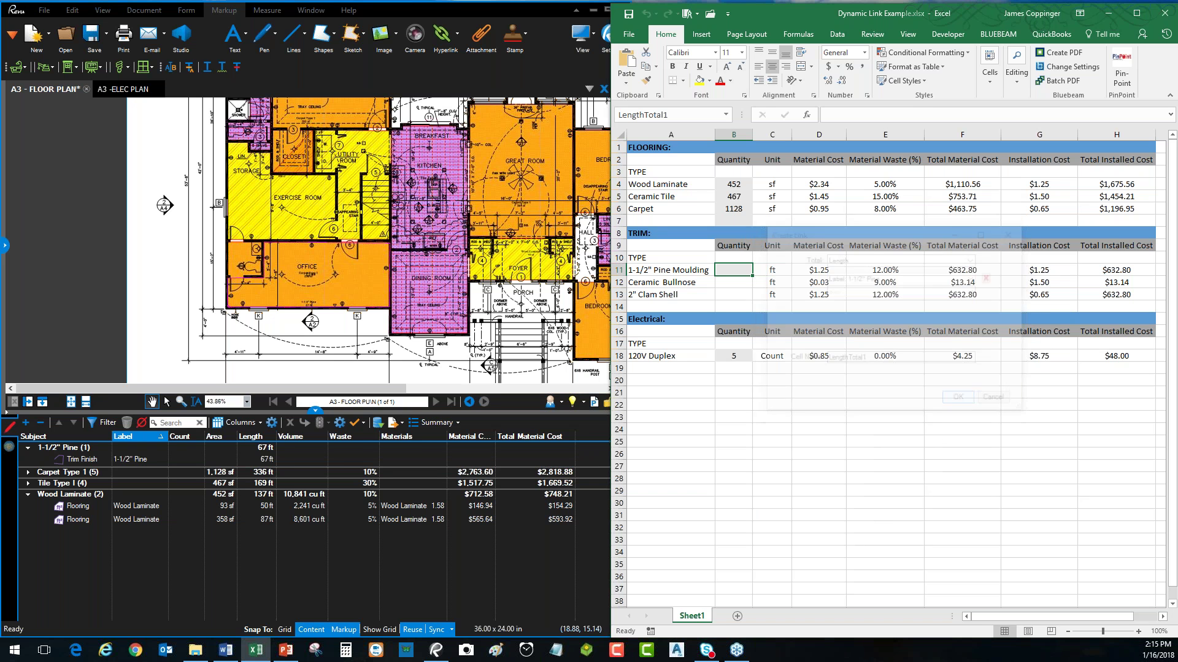
- Switch to Revu and show the tool chest's Finishes tools beside the Master Bedroom on the floor plan
left_click(356, 370)
scroll(287, 269, "up", 5)
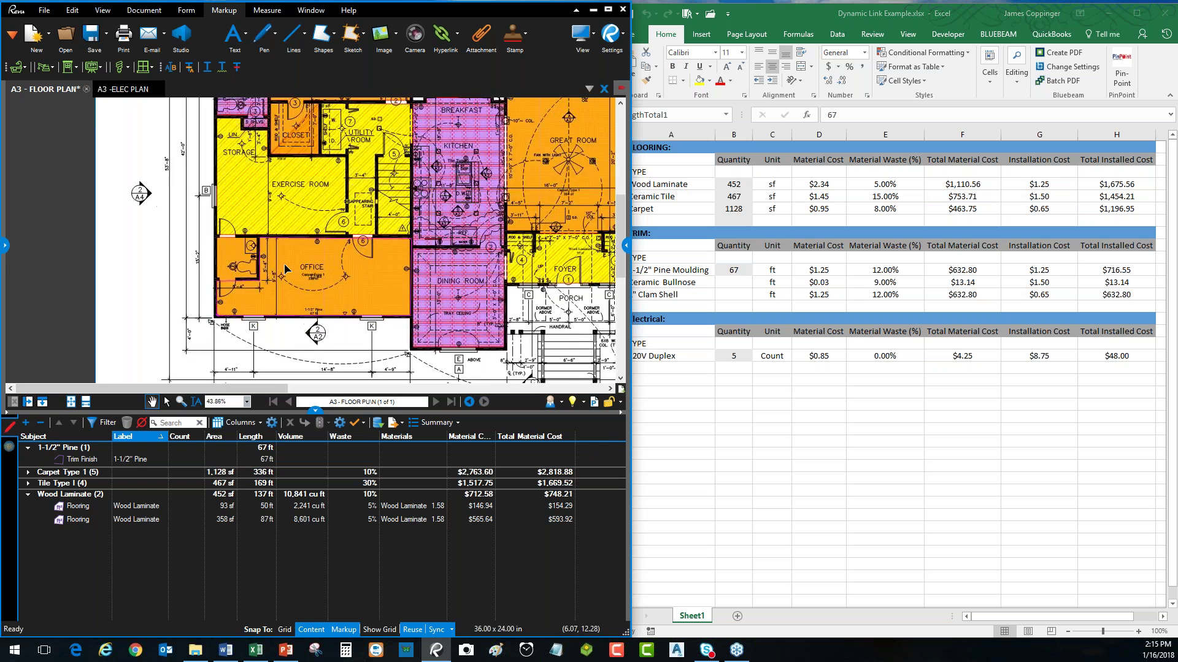
scroll(313, 246, "up", 4)
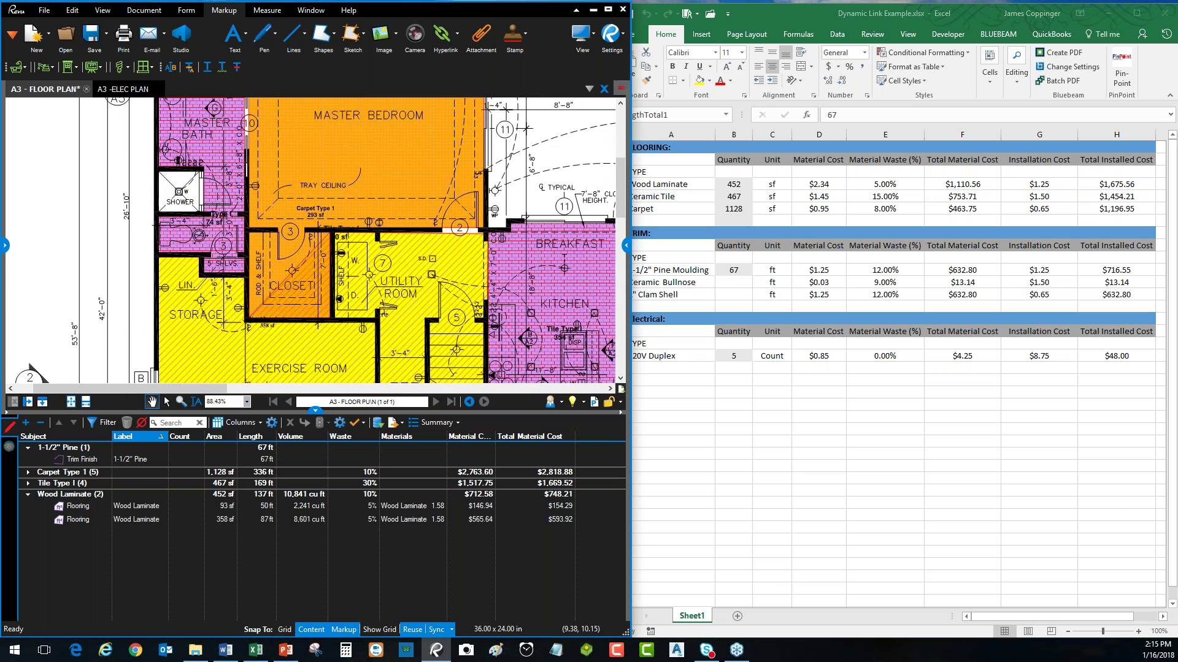
scroll(351, 195, "up", 2)
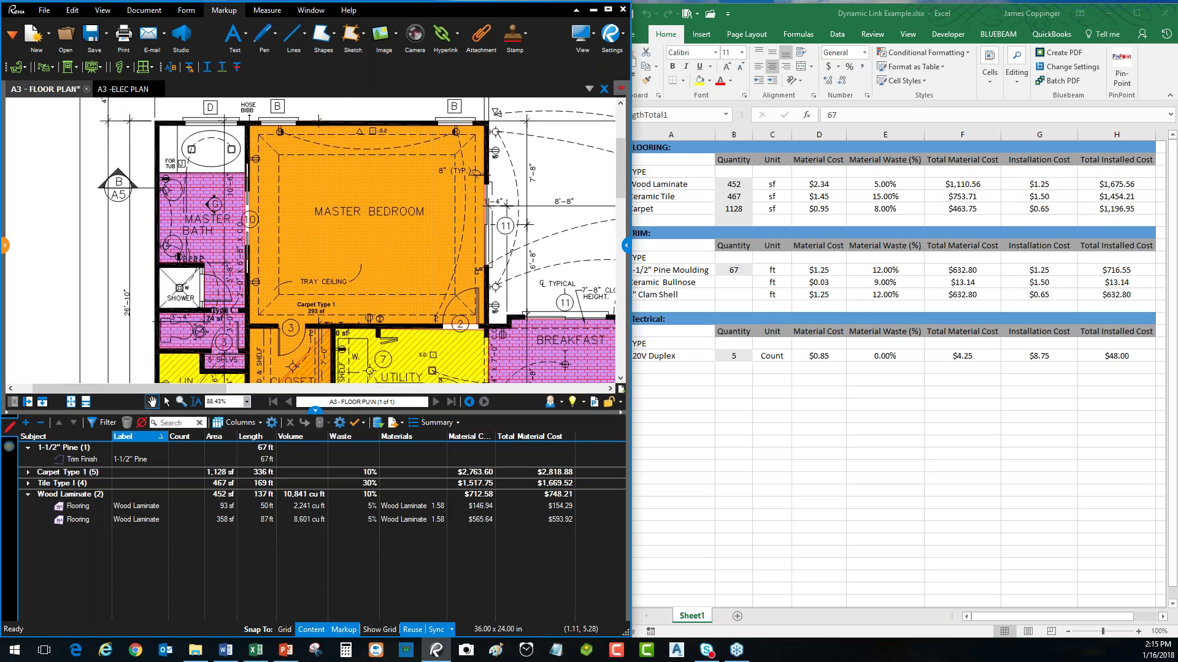
left_click(6, 246)
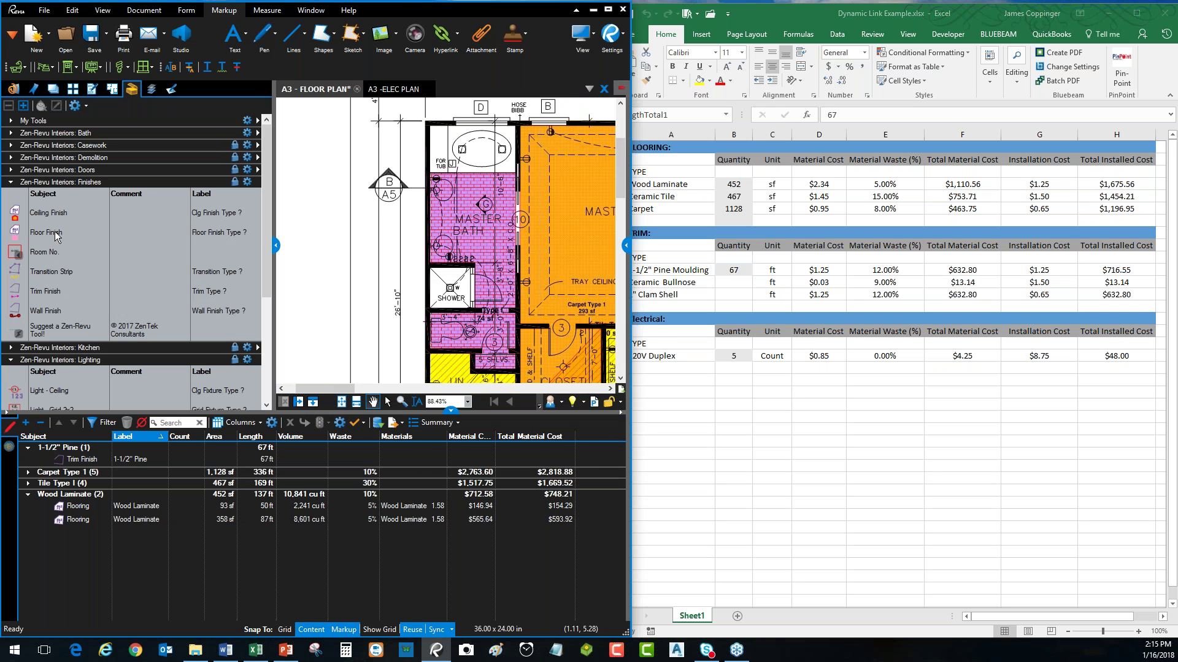
- Trace the Master Bedroom's perimeter with the Trim Finish tool, about 64 ft, and hide the tool chest
left_click(54, 297)
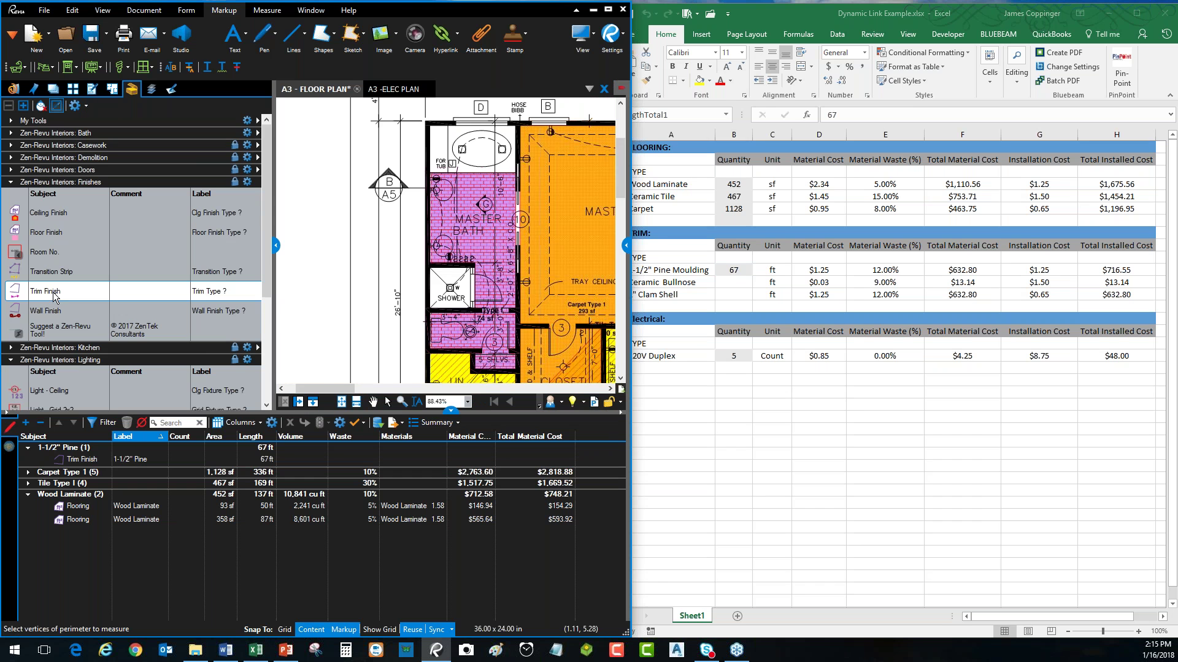
left_click_drag(480, 202, 292, 210)
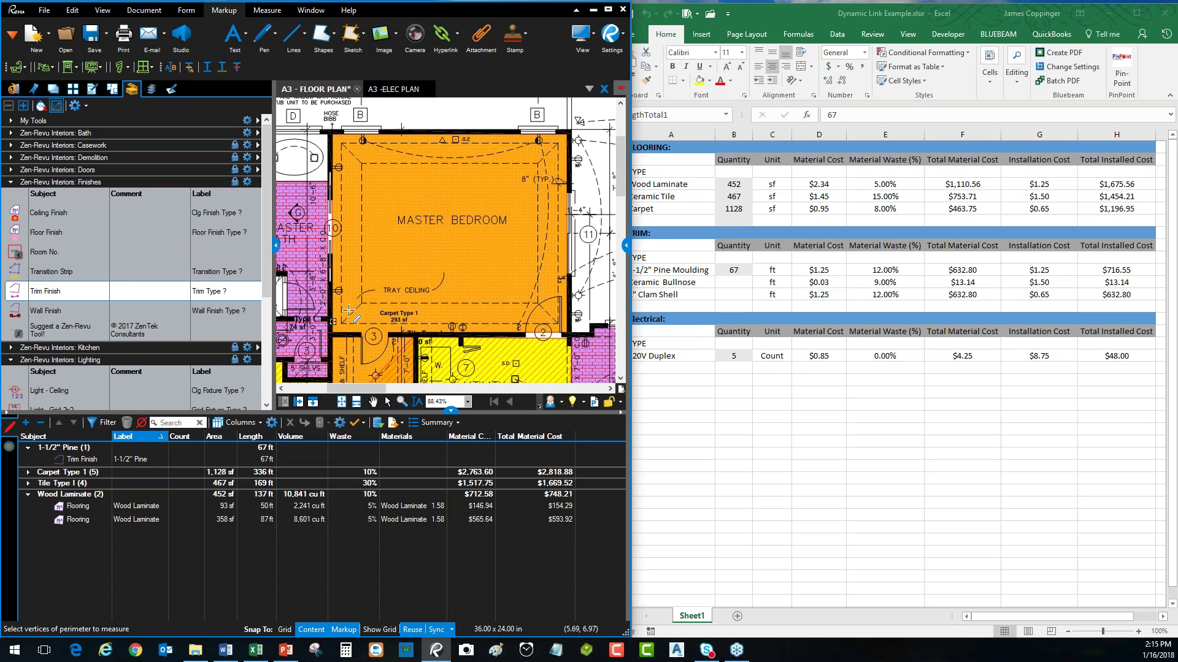
scroll(338, 316, "up", 1)
scroll(340, 319, "up", 2)
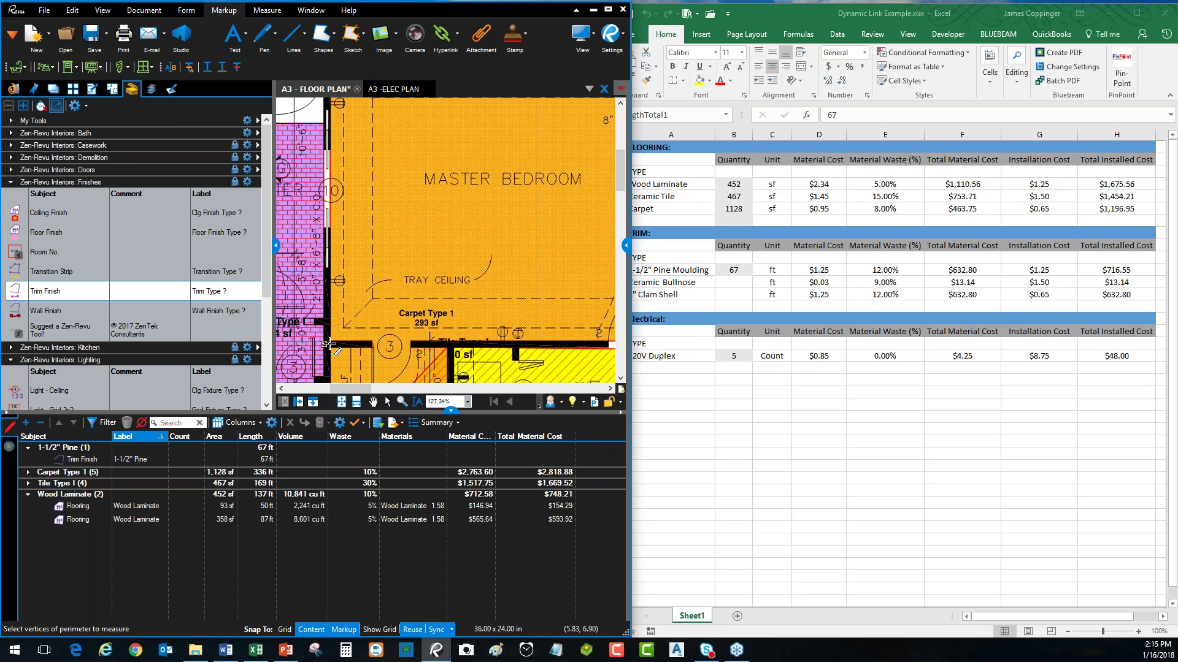
scroll(353, 184, "down", 2)
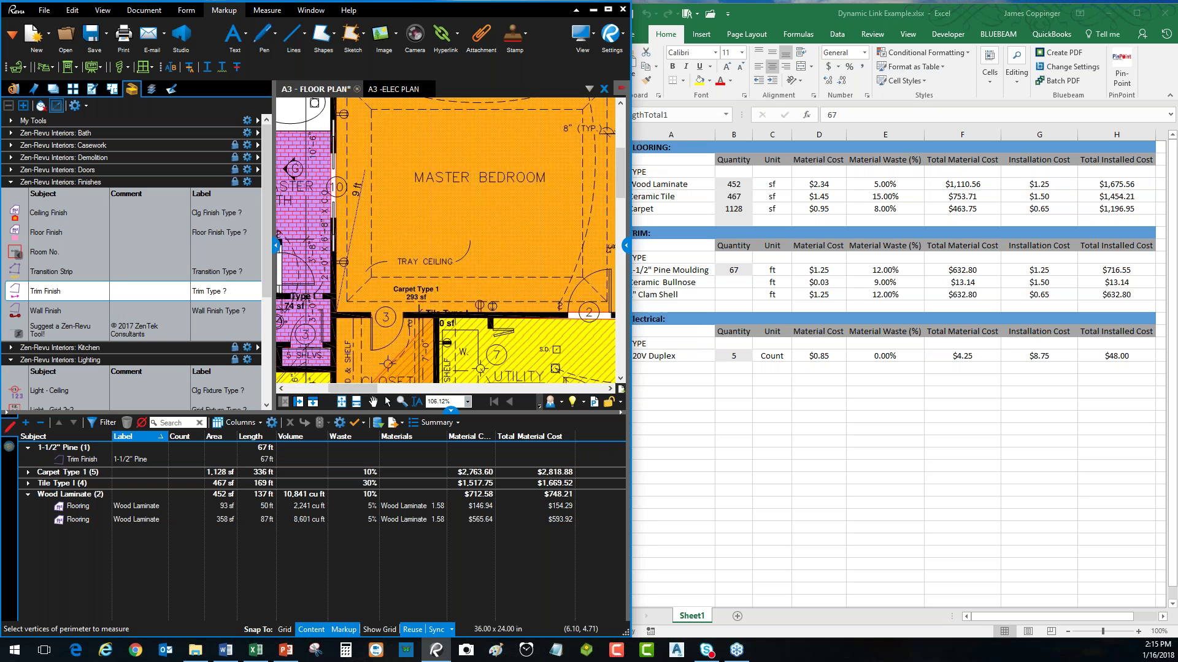
scroll(323, 216, "up", 1)
left_click(303, 187)
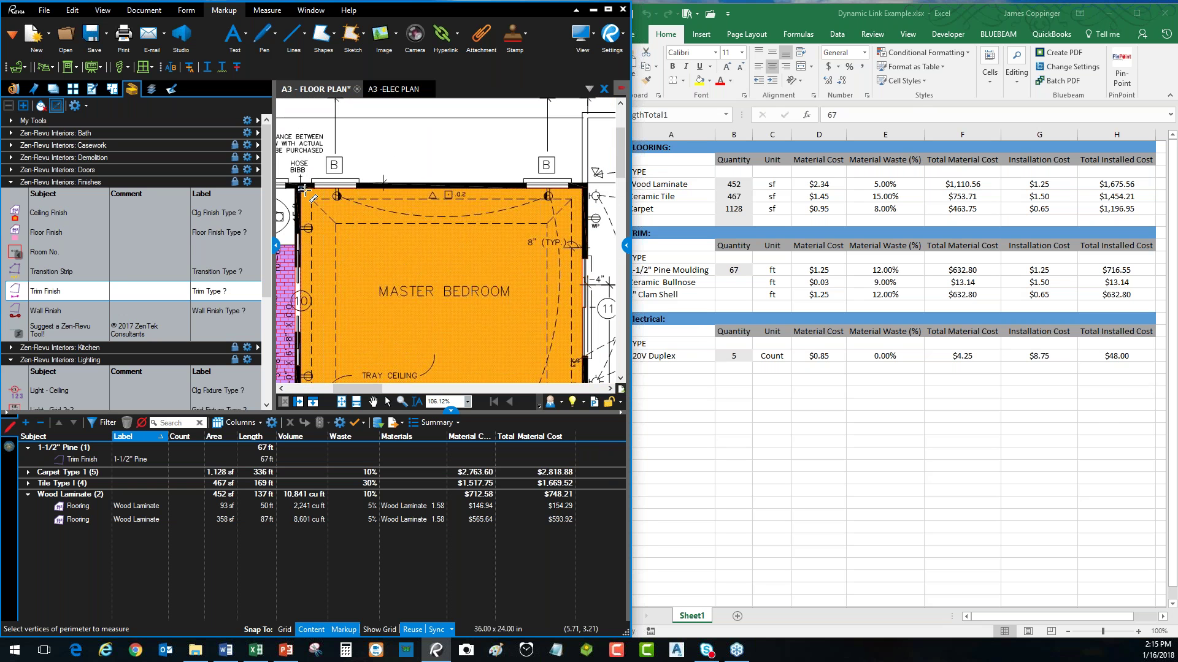
scroll(553, 313, "down", 3)
left_click(578, 289)
double_click(302, 288)
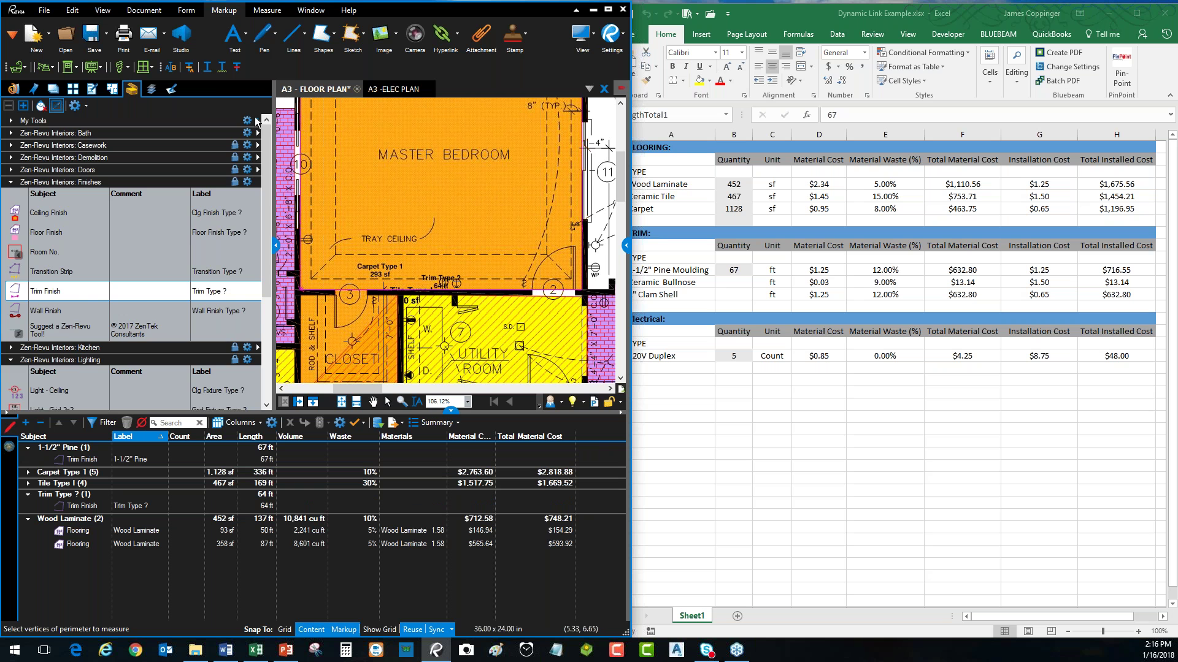
left_click(277, 247)
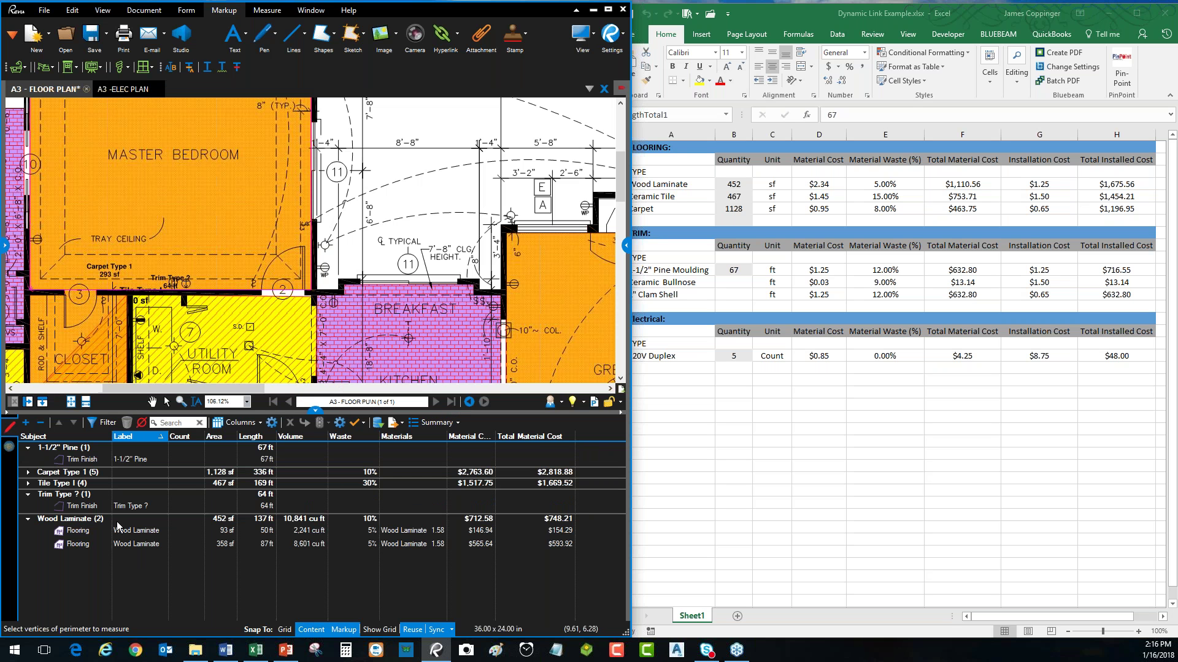
- Set the label of the Master Bedroom trim markup to 1-1/2" Pine in the markups list
double_click(146, 506)
key("ctrl+a")
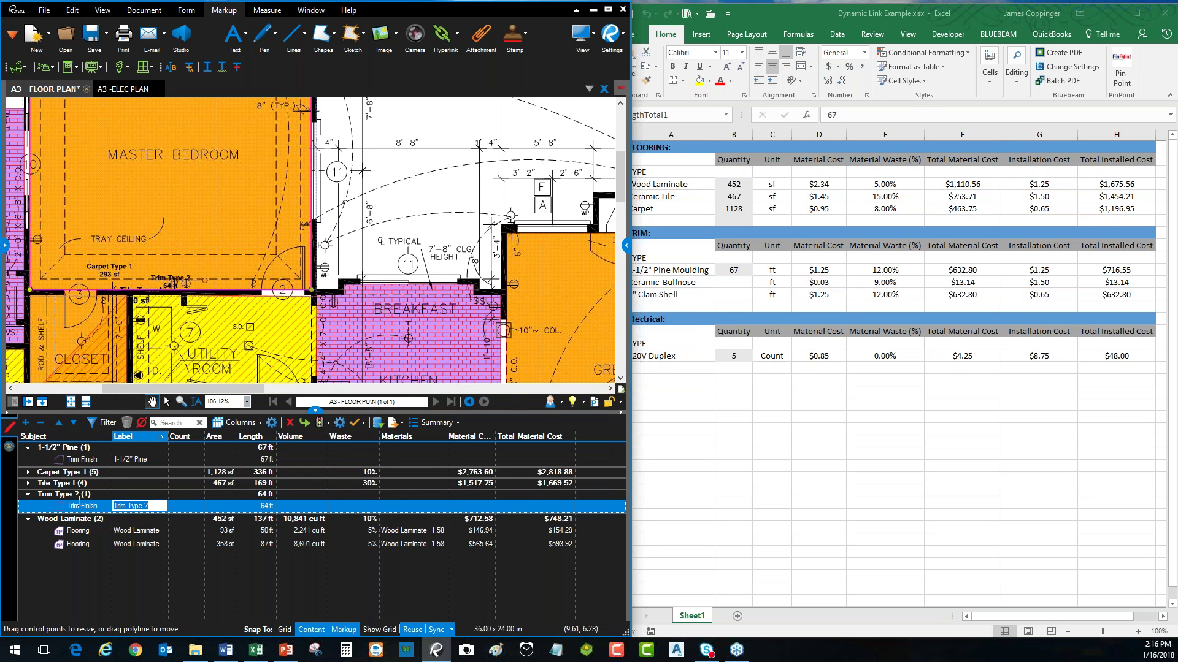
type("1-1/")
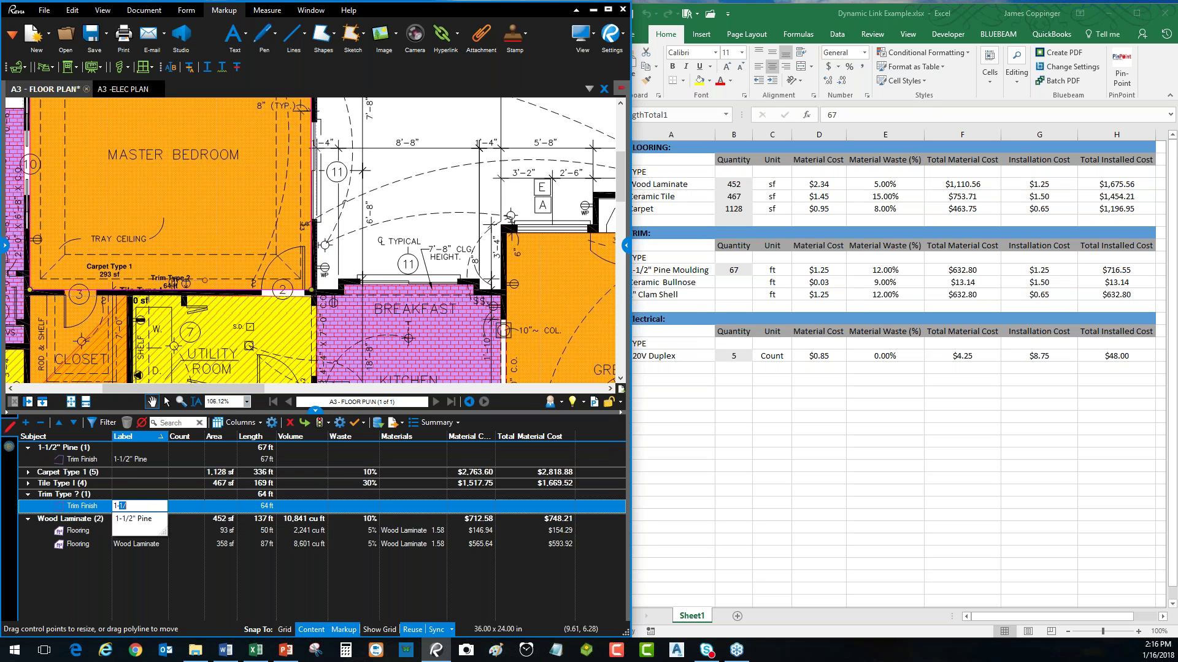
left_click(152, 520)
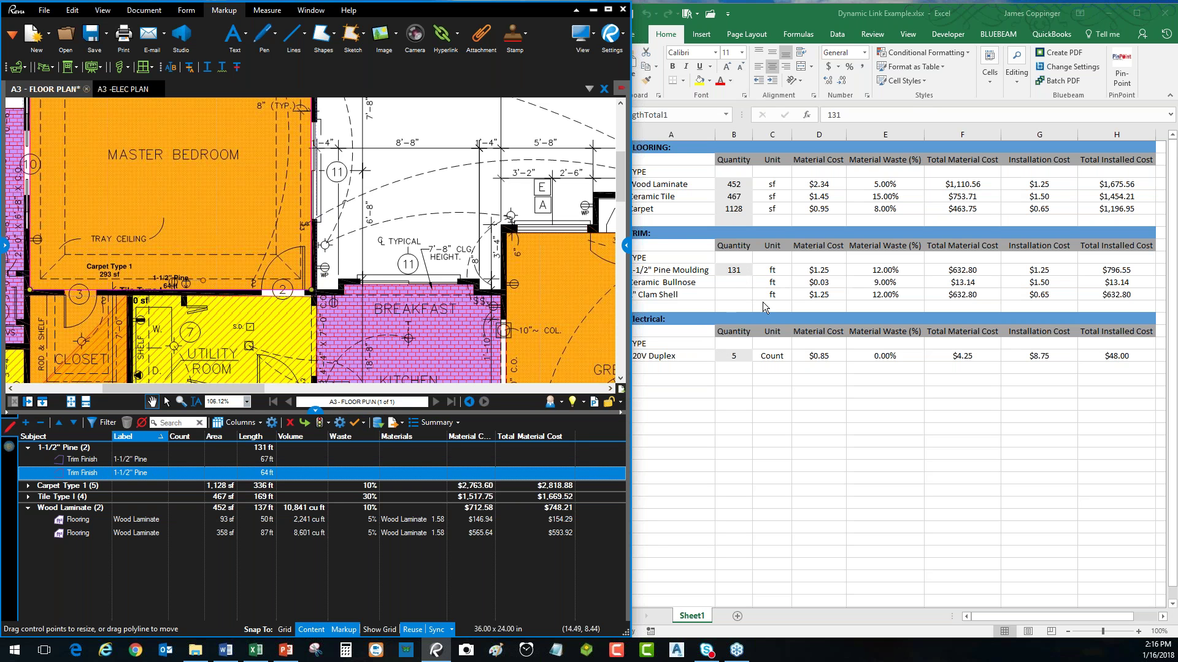
- Hide the markups list to show the whole floor plan, and bring the Excel estimate forward
left_click(317, 416)
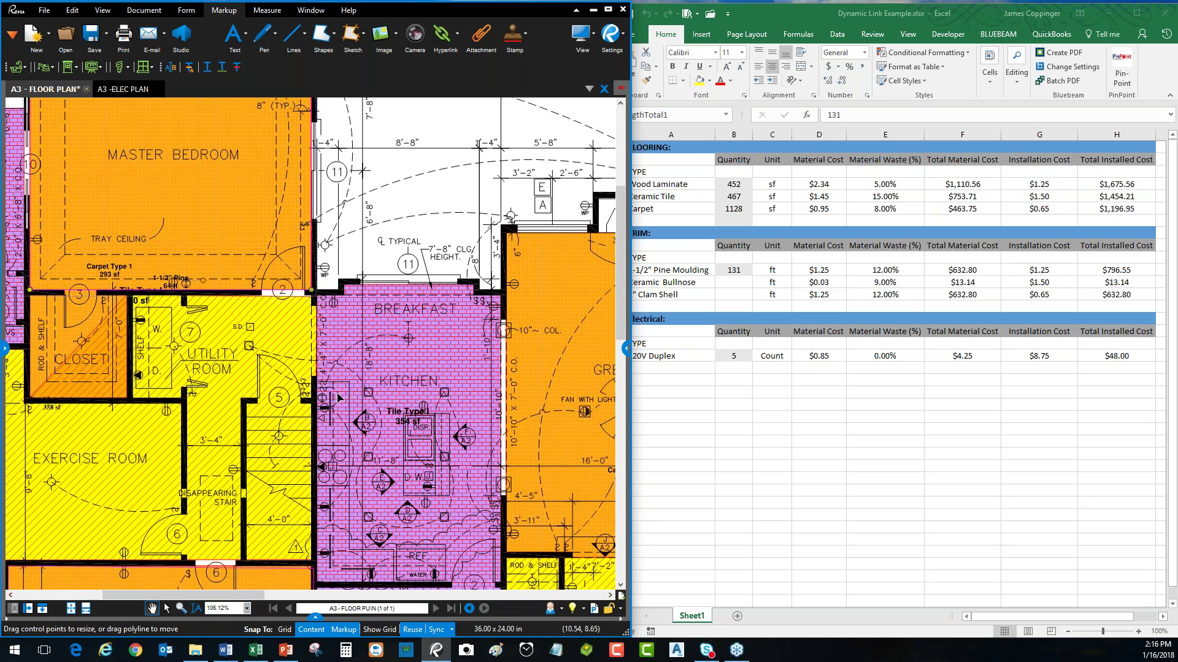
scroll(344, 341, "down", 5)
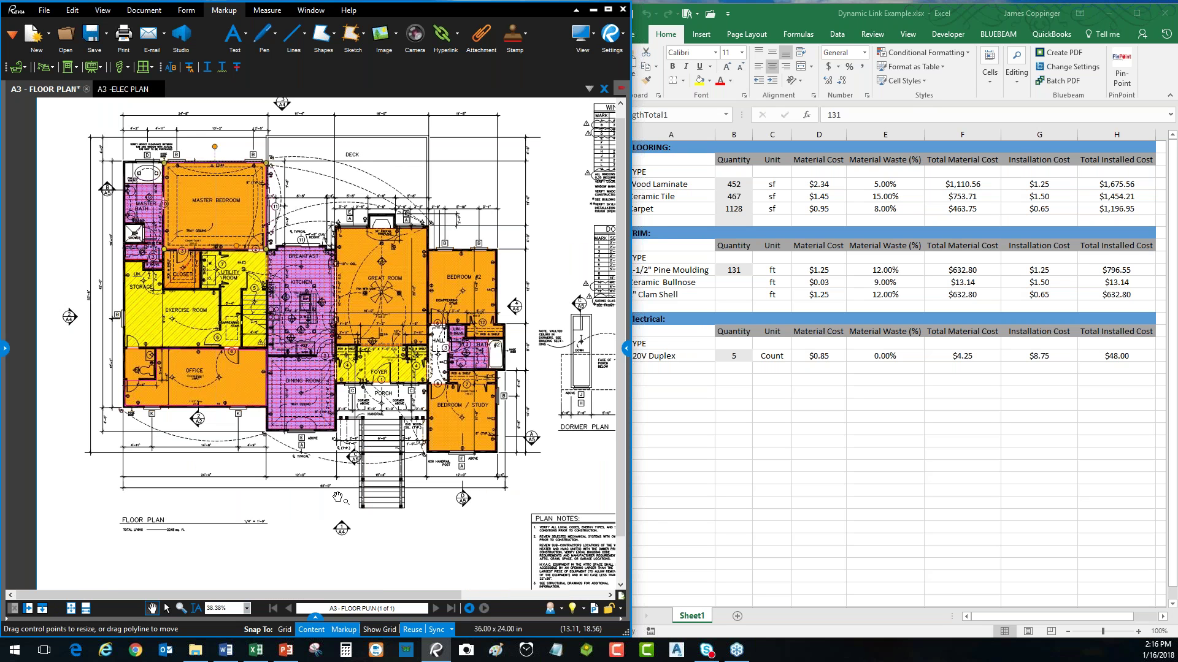
left_click(255, 650)
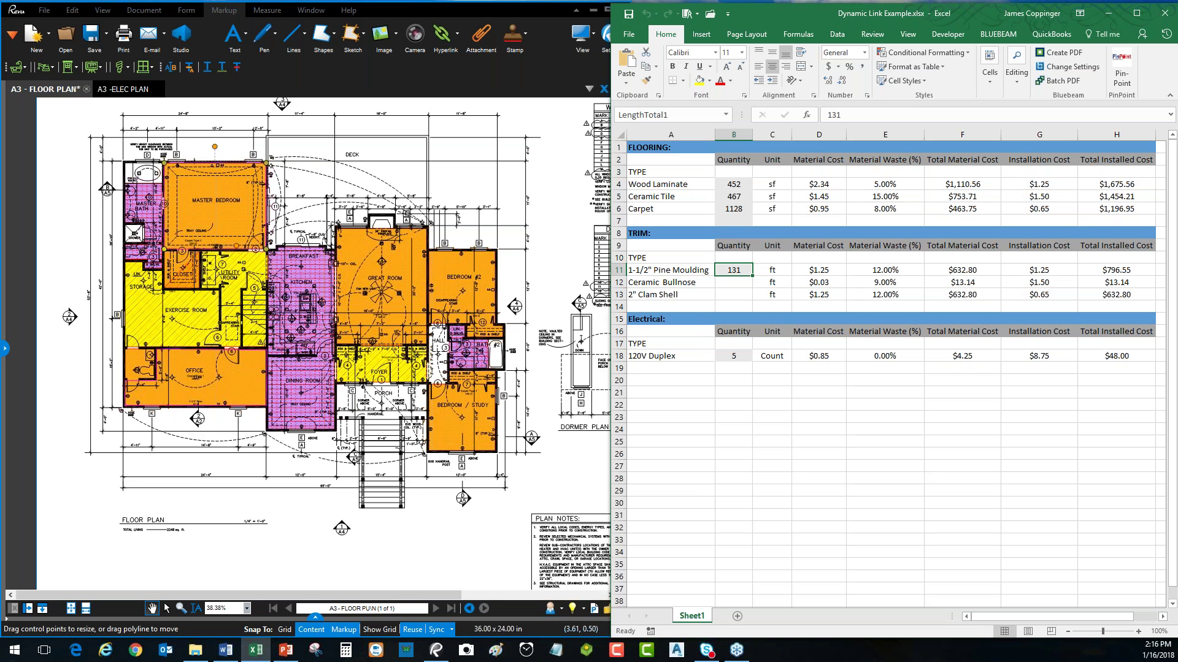
- Open the A3 -ELEC PLAN drawing in Revu and show the Office's outlet count marks together with the Exercise Room and Storage
left_click(123, 89)
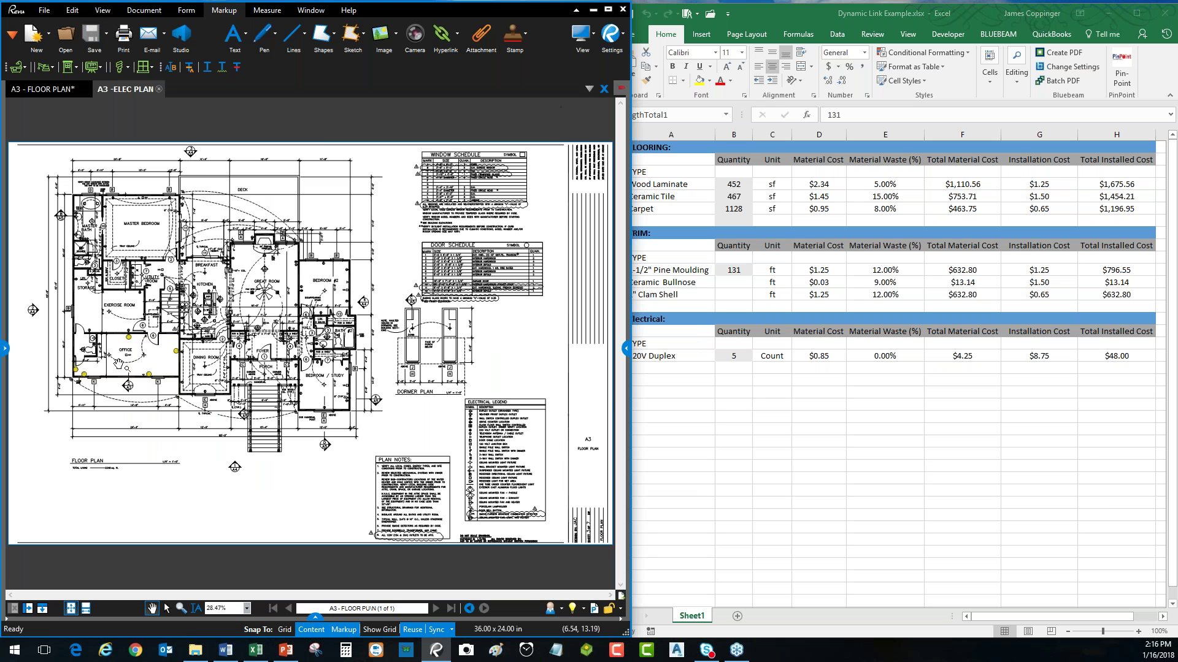
scroll(118, 364, "up", 5)
scroll(92, 354, "up", 1)
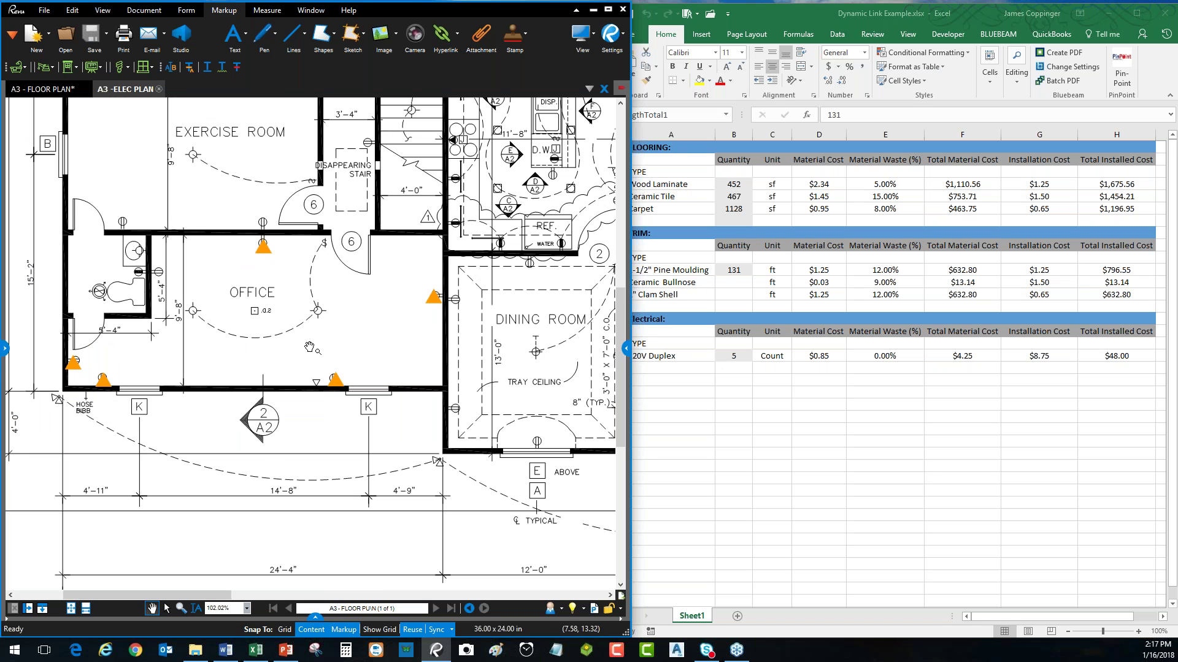
left_click_drag(310, 356, 344, 417)
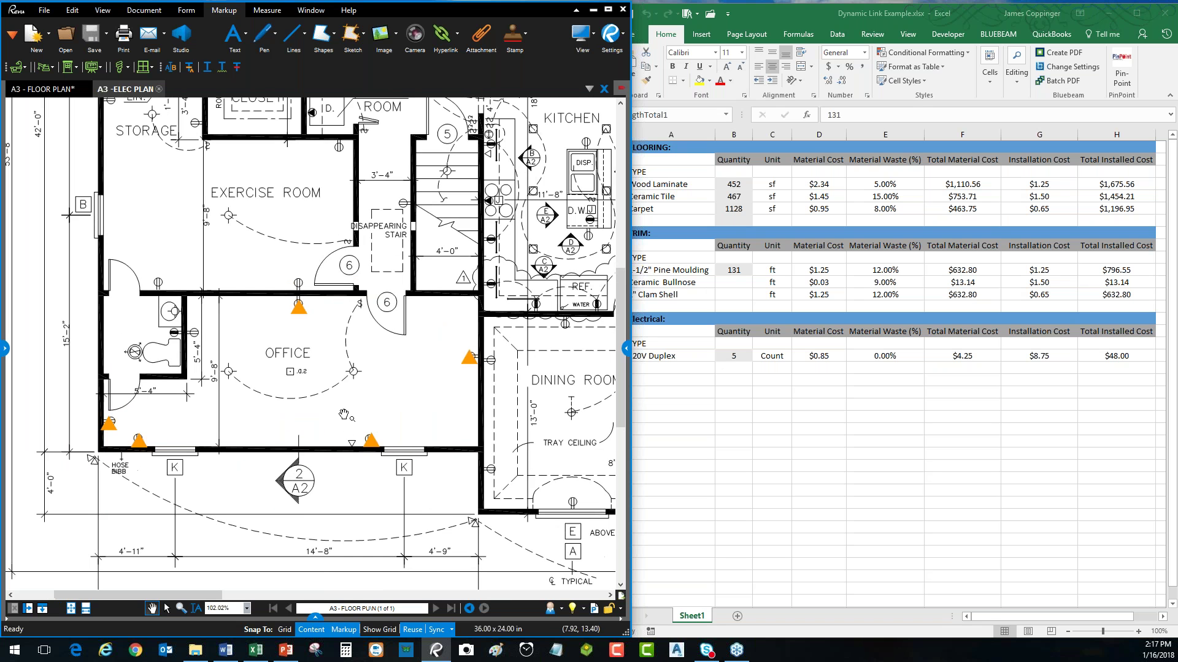
left_click_drag(299, 337, 306, 403)
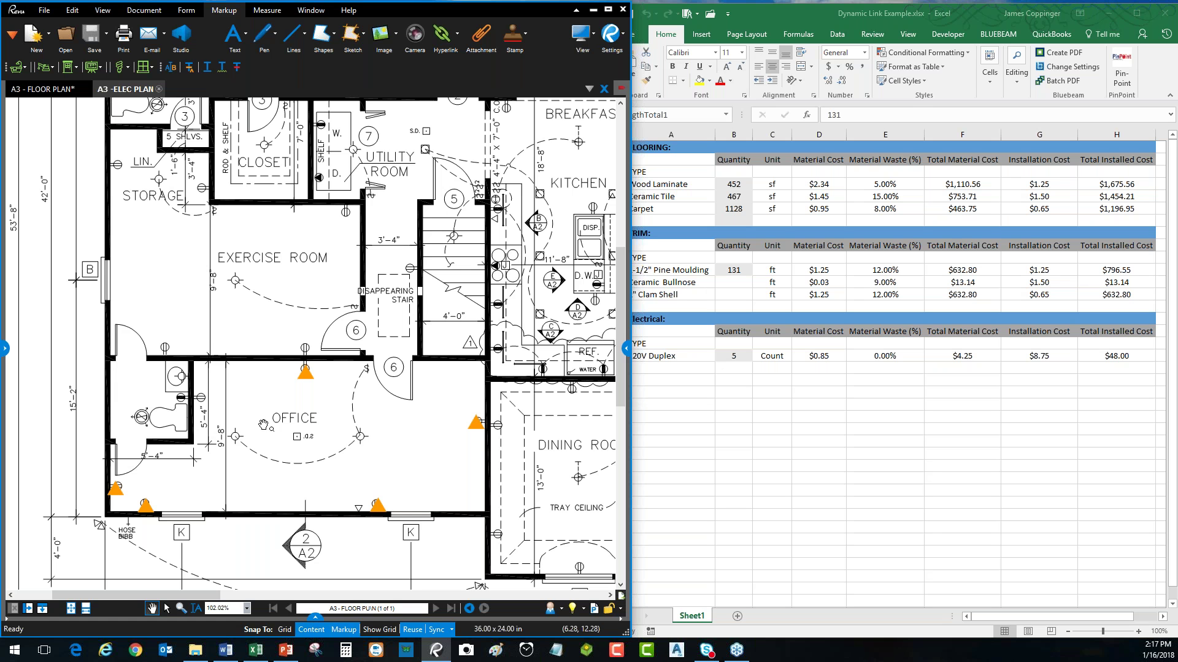
- Resume the Office's outlet count, adding two marks in the Exercise Room, one in Storage and one beside the disappearing stair
mouse_move(306, 383)
right_click(307, 383)
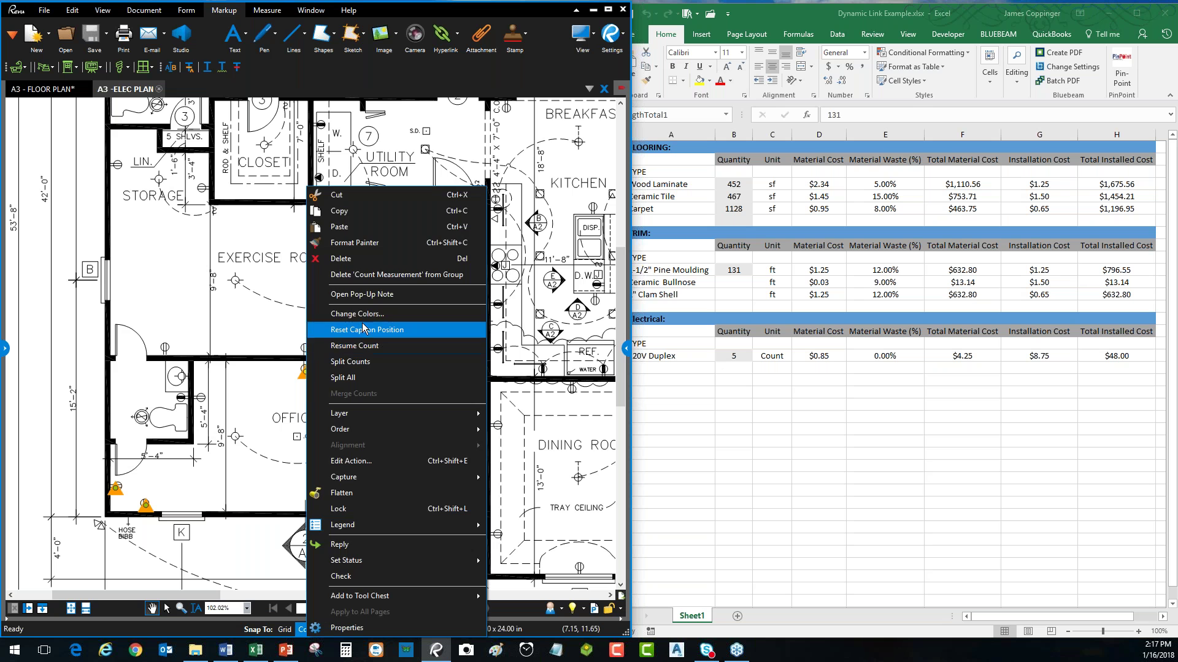
left_click(356, 346)
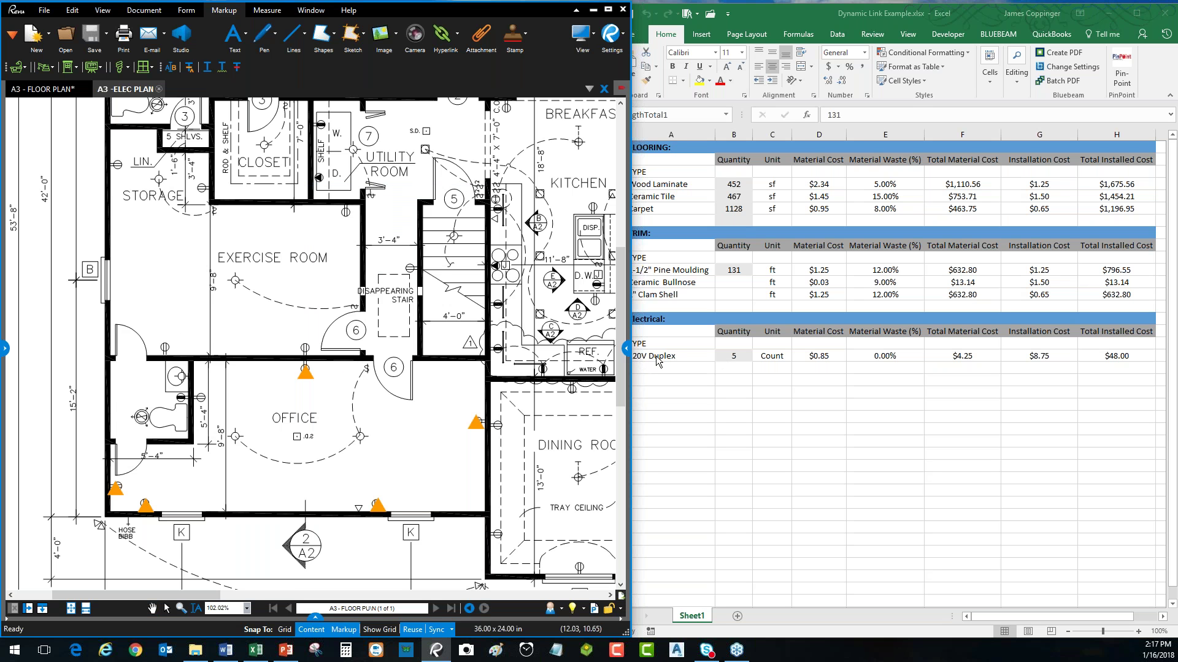
left_click(764, 19)
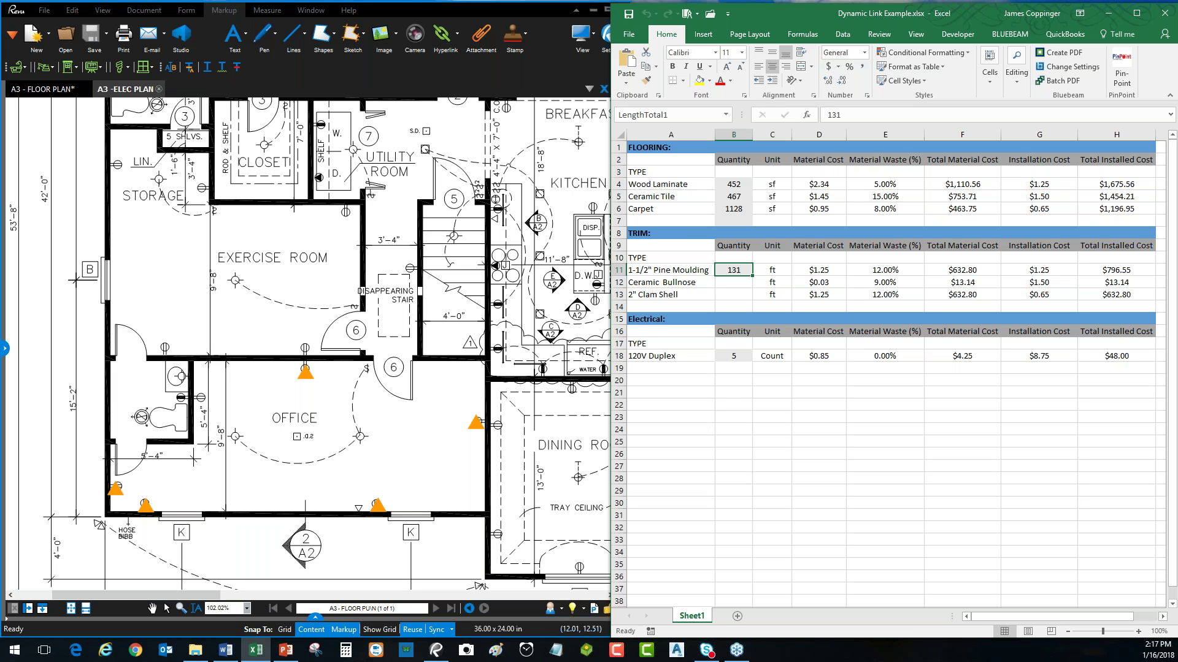
left_click(405, 11)
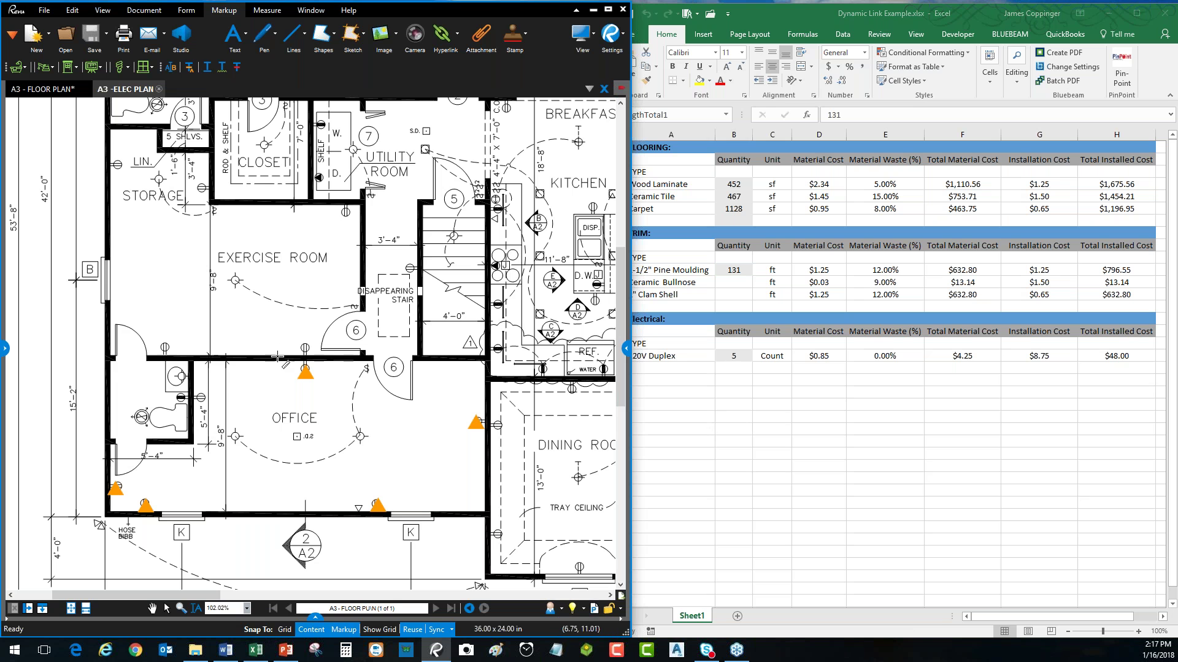
left_click(164, 351)
left_click(117, 165)
left_click(344, 215)
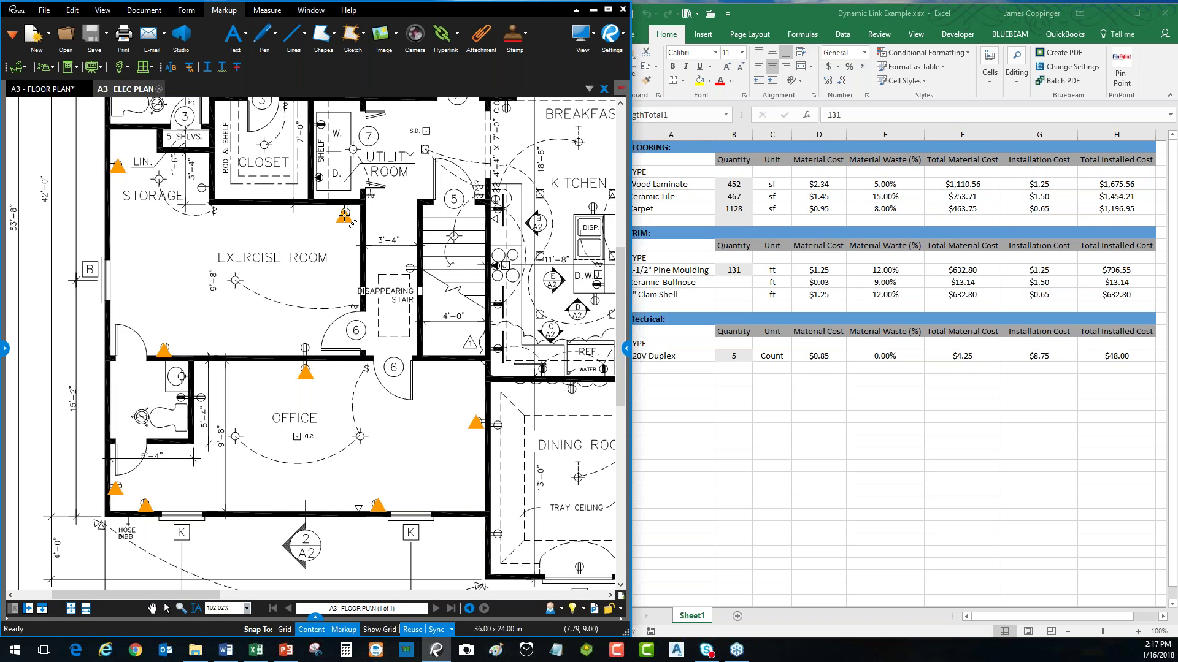
left_click(408, 271)
key("Escape")
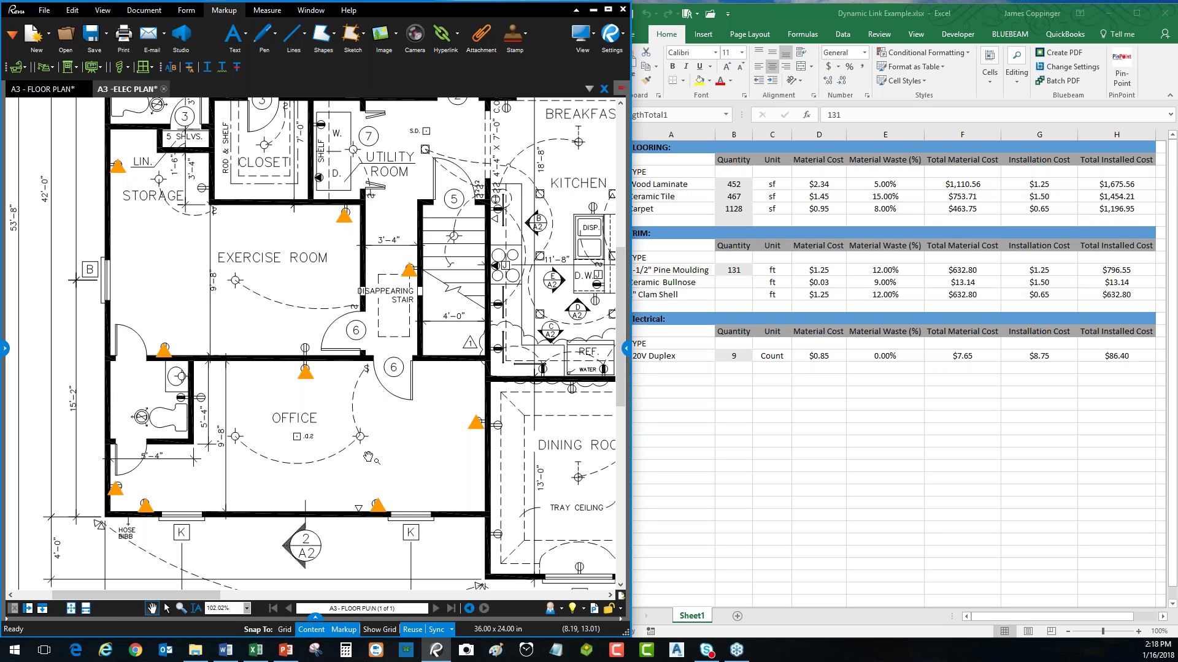
- Show the A3 - FLOOR PLAN drawing in Revu and bring the Excel estimate forward
scroll(377, 437, "down", 1)
left_click(43, 89)
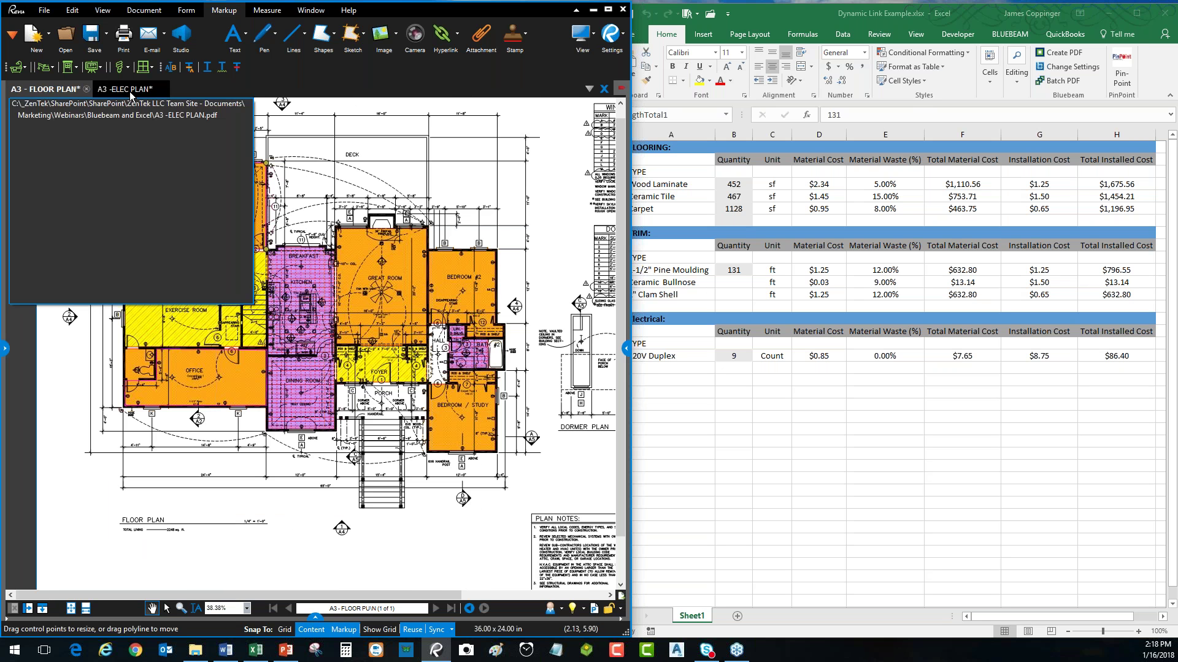
left_click(800, 13)
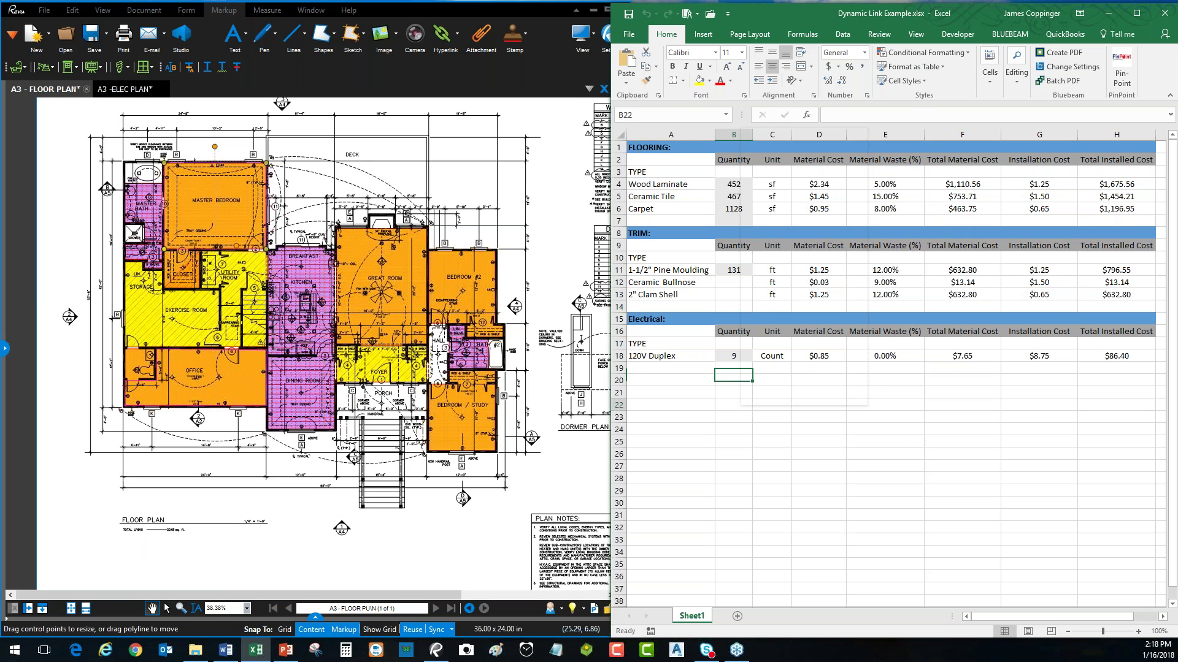
- Open the workbook's linked source files and examine the floor and electrical plan entries and the options for adding files or folders
right_click(740, 405)
mouse_move(777, 142)
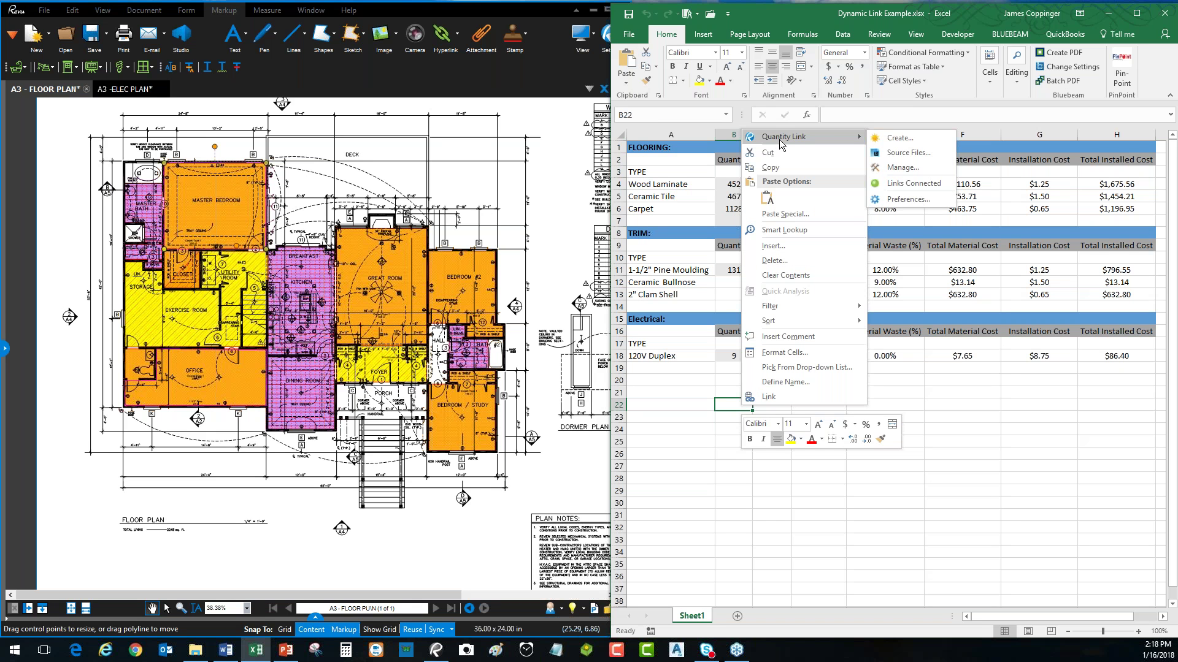
left_click(916, 152)
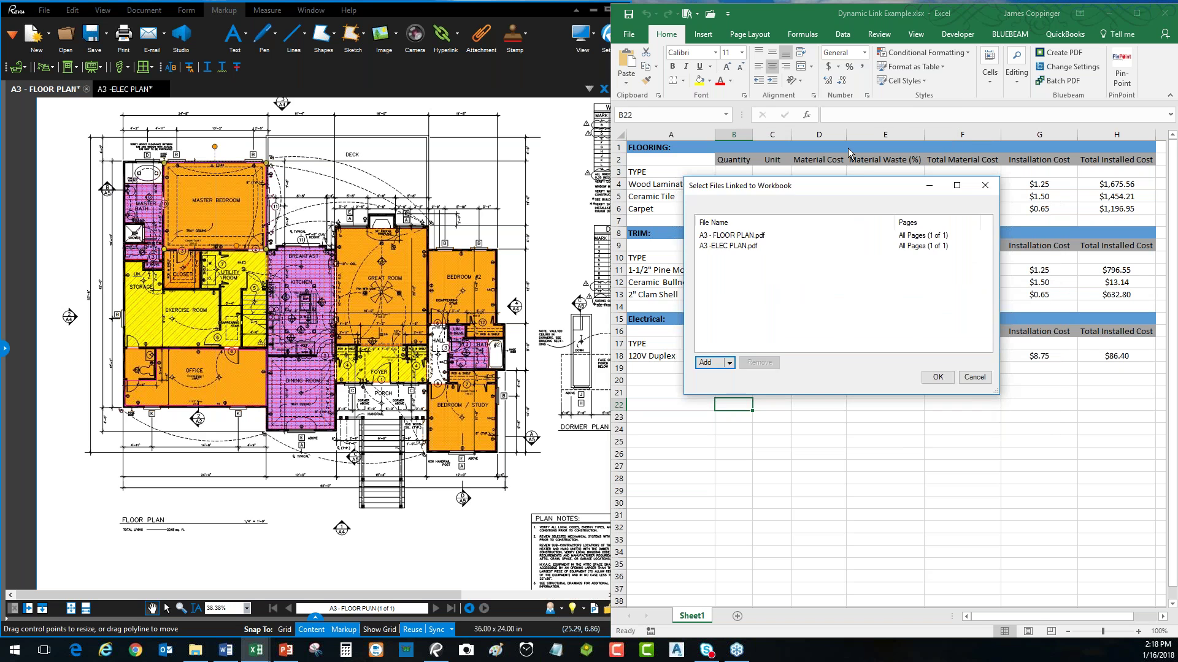
left_click(680, 152)
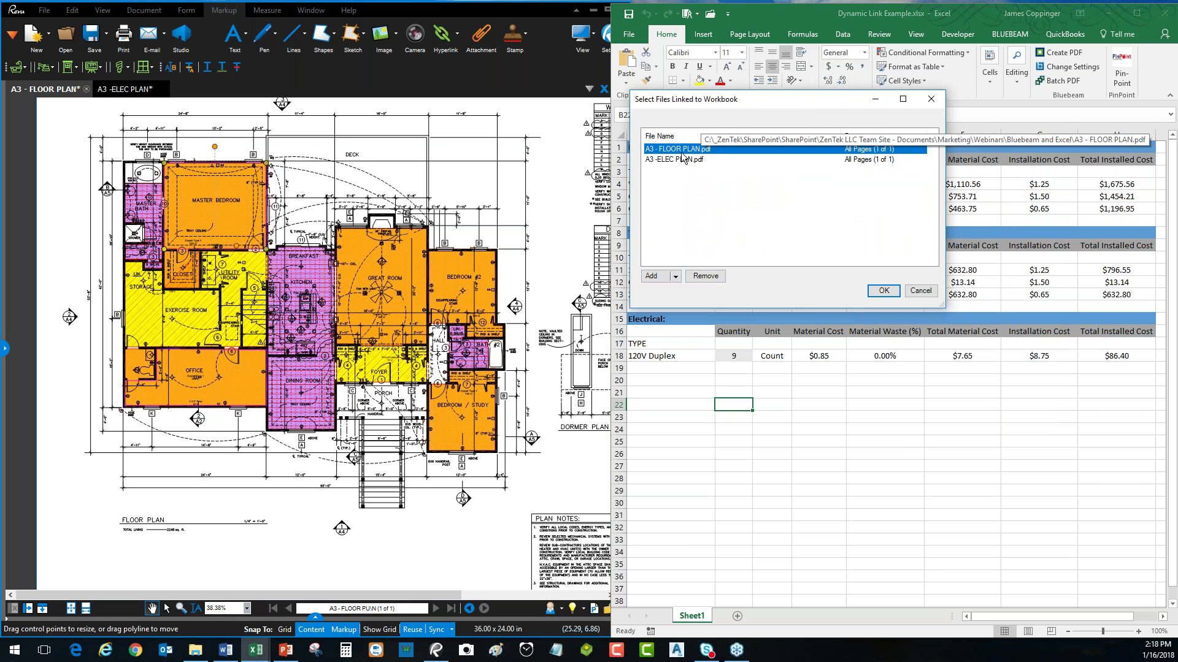
left_click(682, 160)
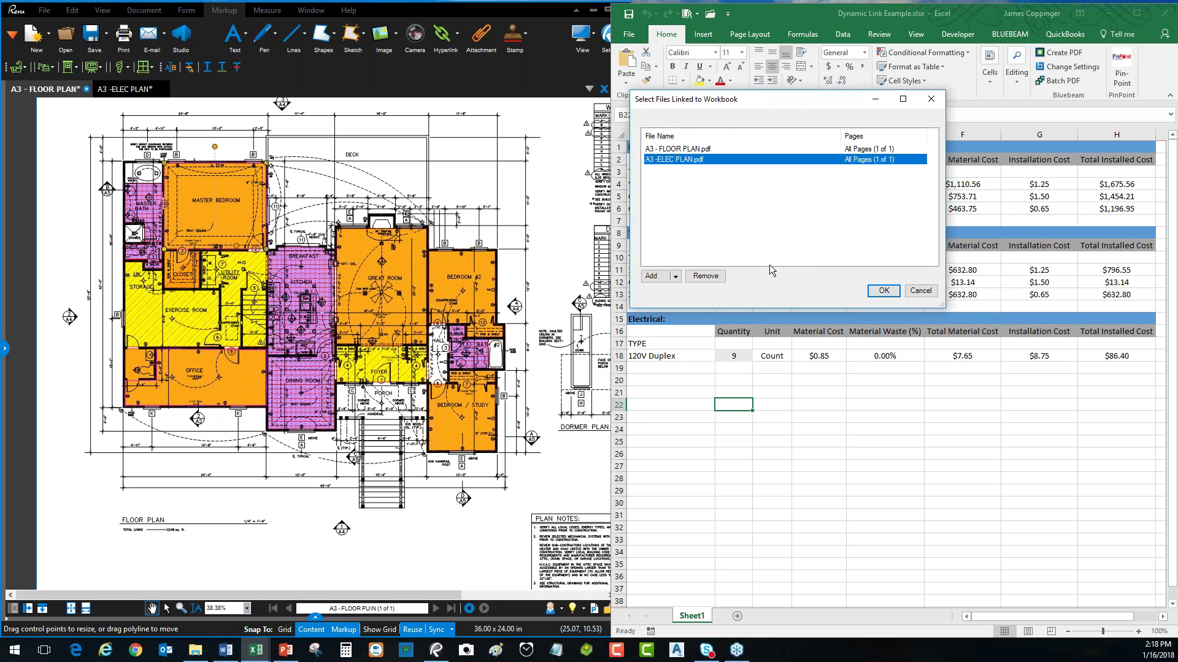
left_click(677, 276)
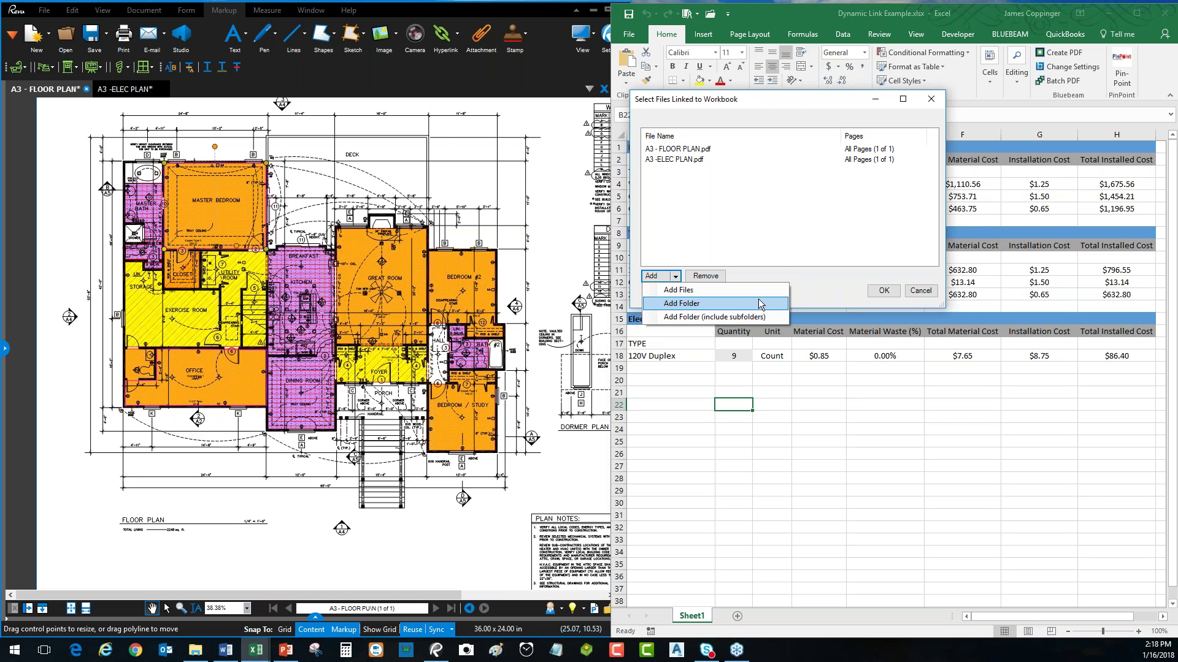
left_click(816, 278)
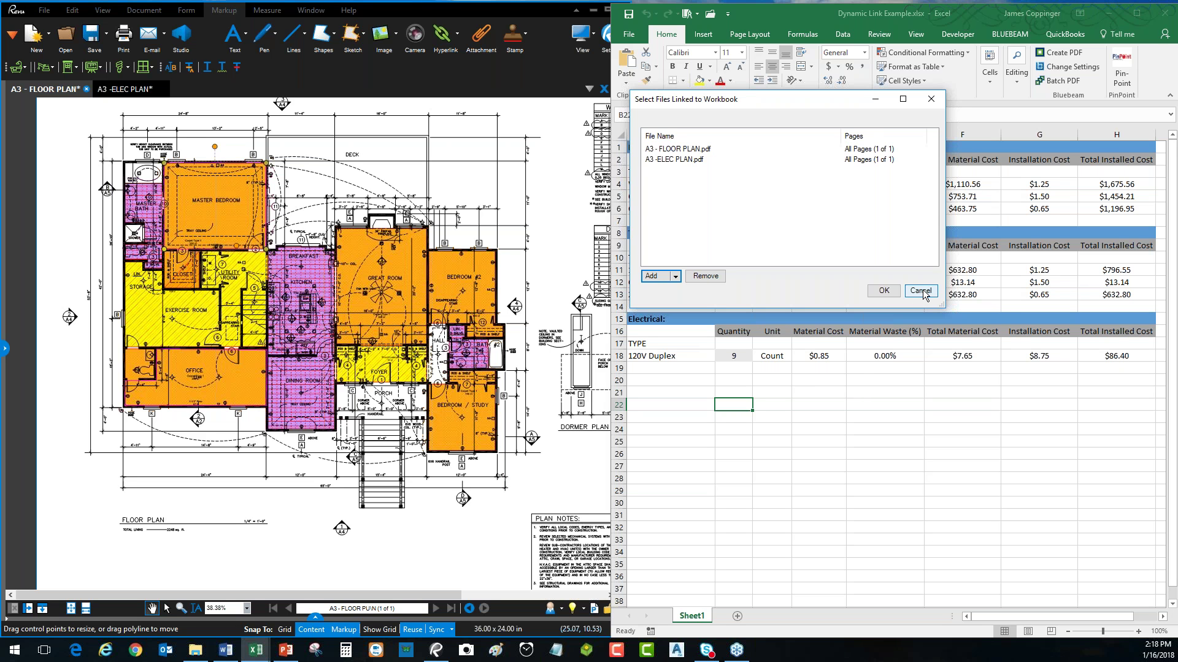
- Move the linked-files dialog clear of the estimate, review both plan entries and close the dialog without changes
left_click_drag(749, 97, 380, 101)
left_click(300, 153)
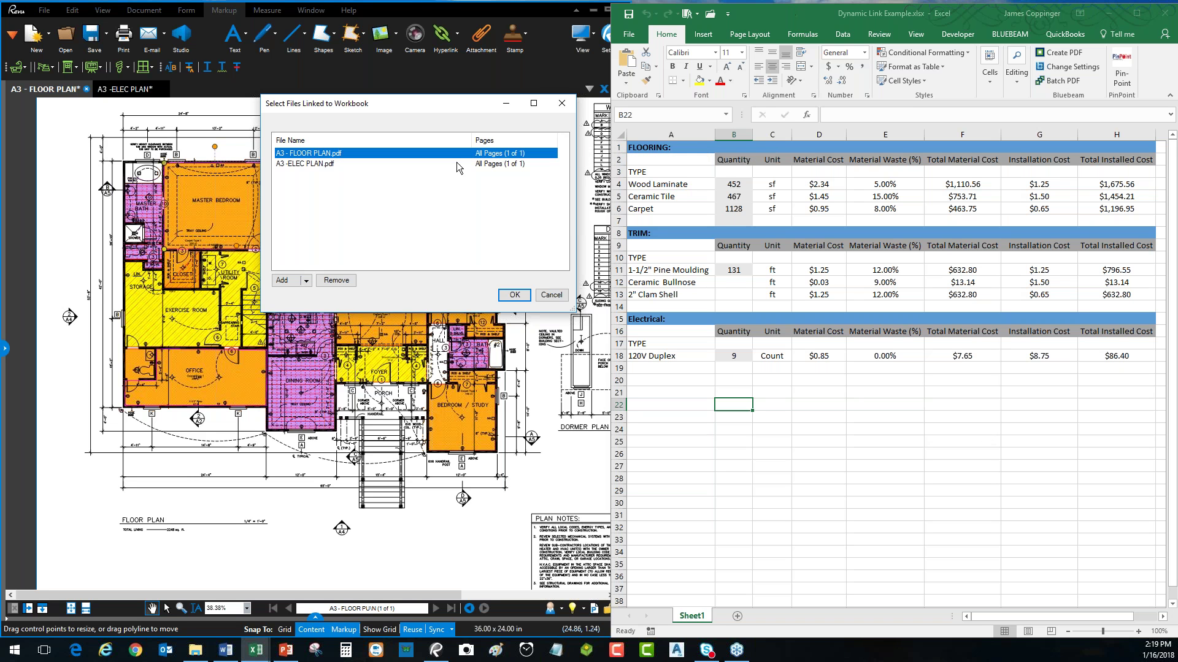
left_click(331, 166)
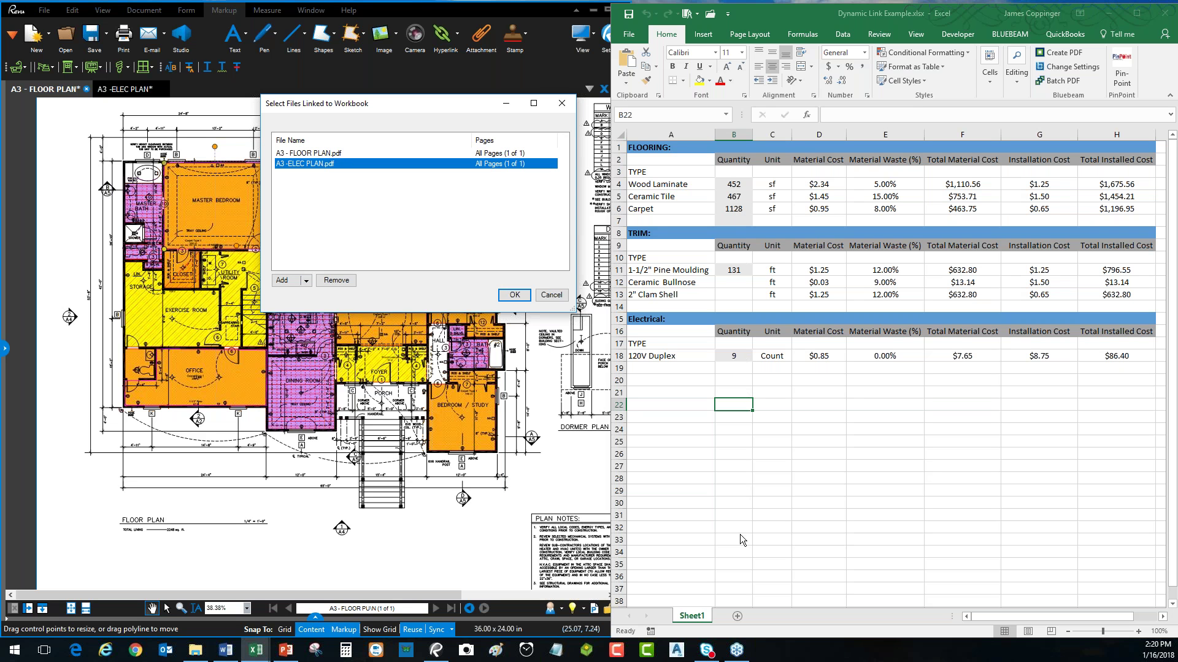
left_click(552, 295)
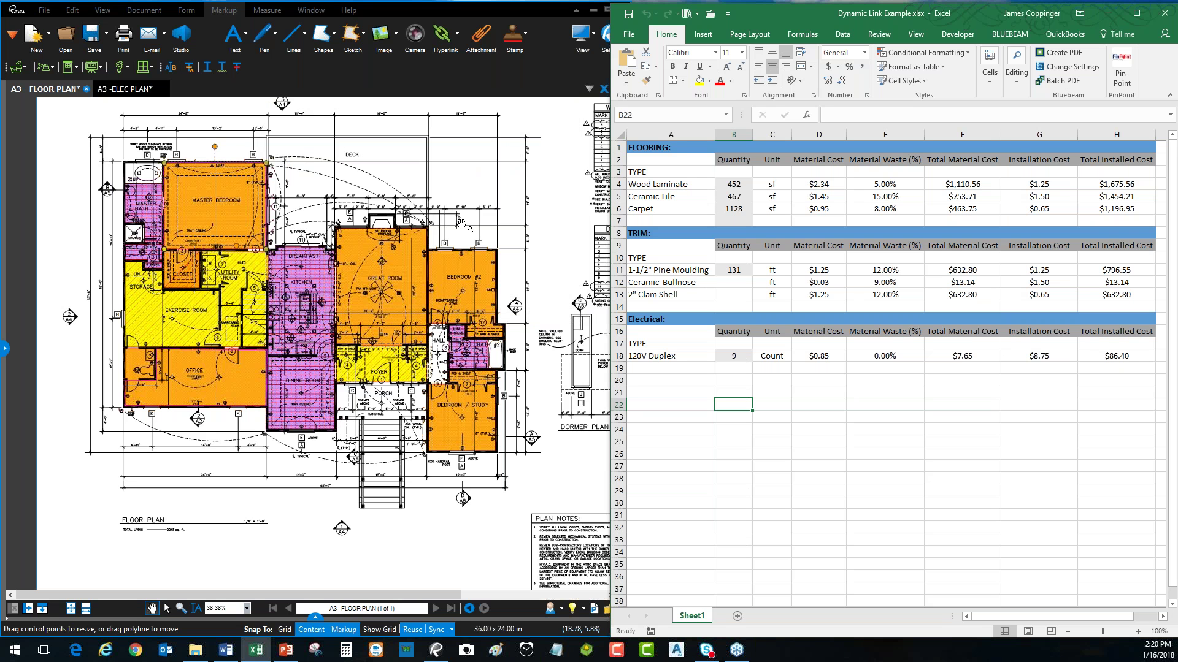
- Show Revu's tool chest and count ceiling lights in the Office and Exercise Room with the Light - Ceiling tool
left_click(4, 348)
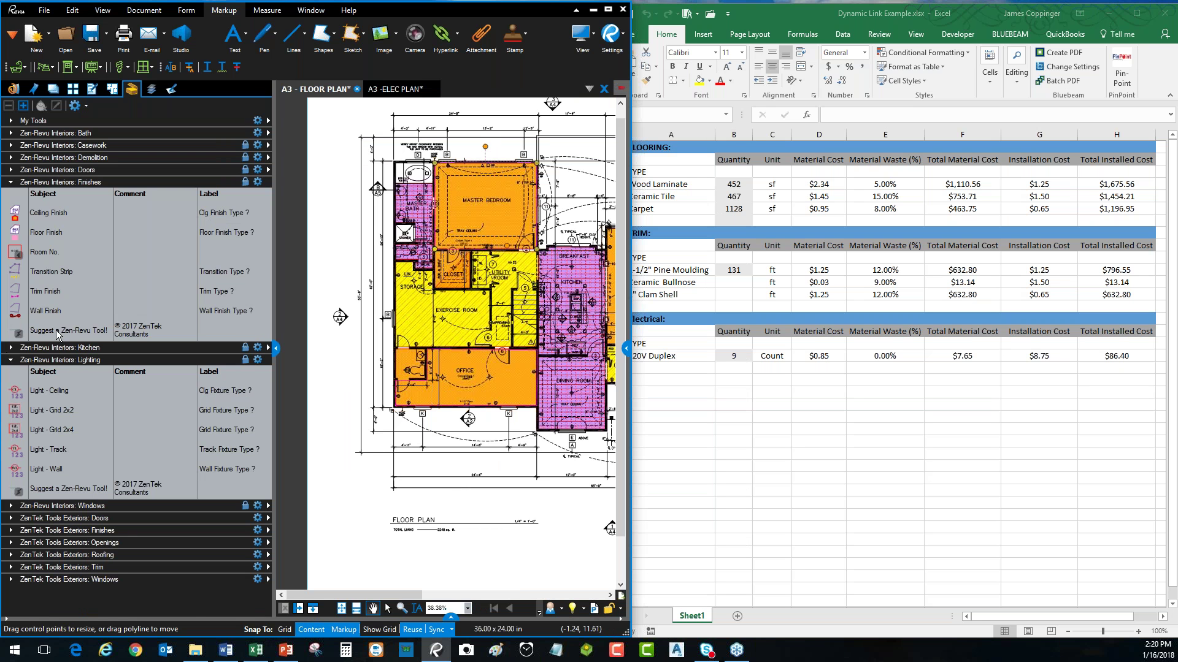
left_click(21, 397)
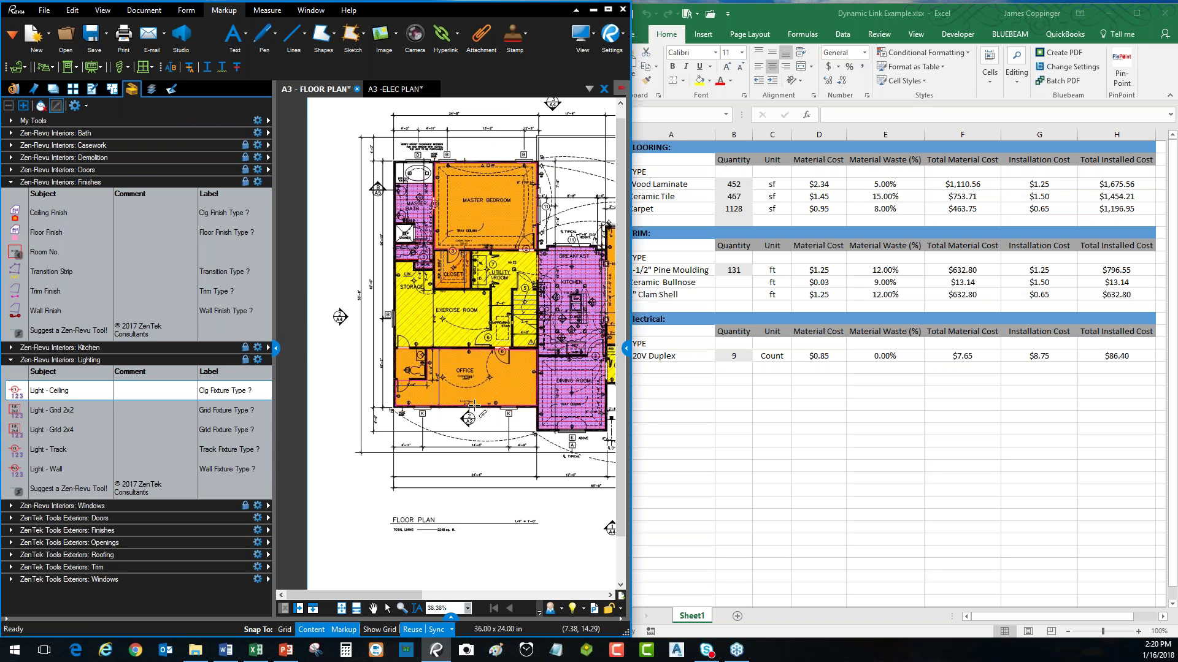
scroll(484, 381, "up", 4)
left_click(416, 384)
left_click(570, 392)
left_click(399, 253)
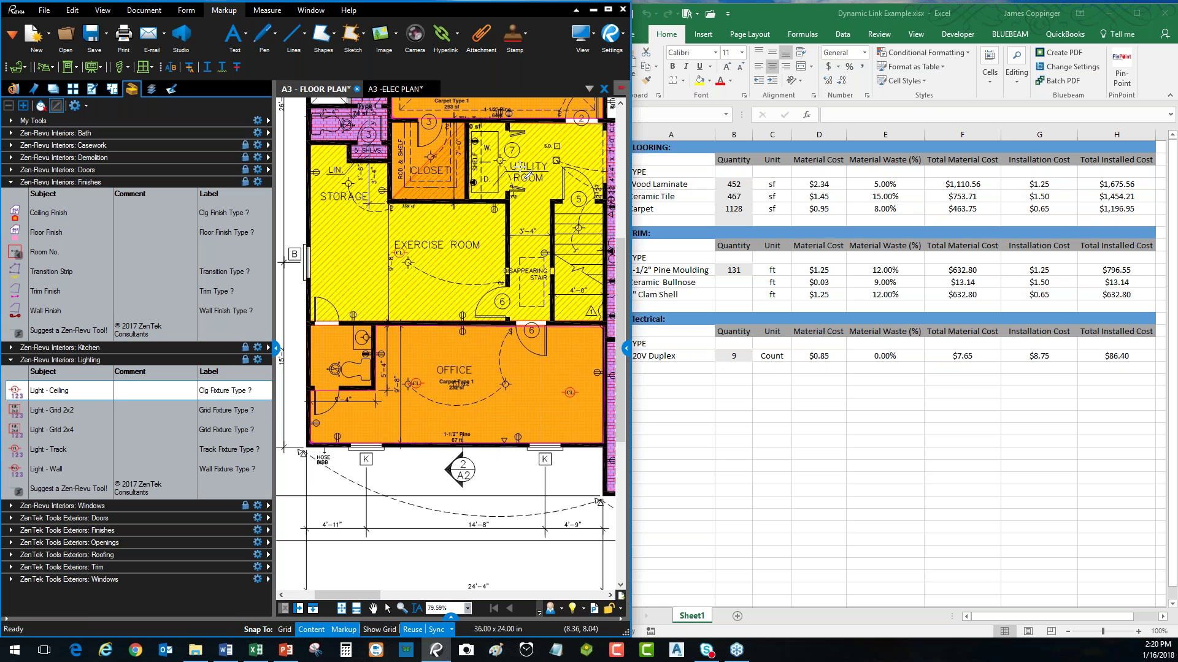
scroll(520, 169, "right", 1)
left_click(470, 230)
key("Escape")
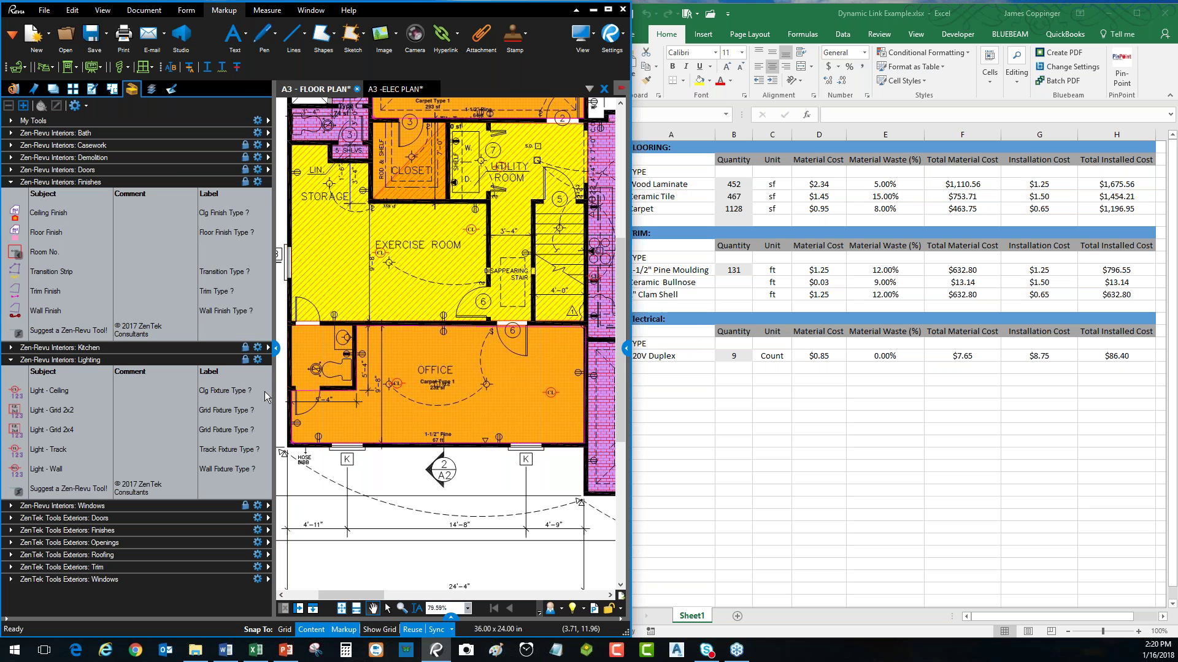
- Set the ceiling light count's label to Clg Fixture Type A1 in the markups list, and hide the tool chest
left_click(451, 617)
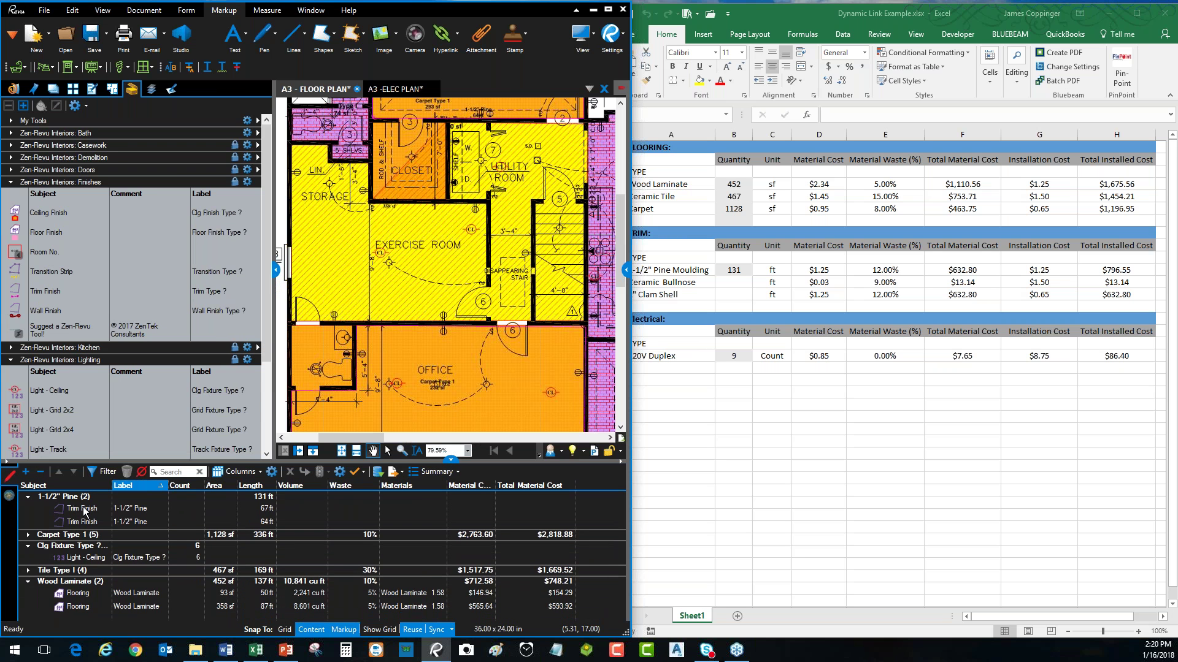
left_click(102, 559)
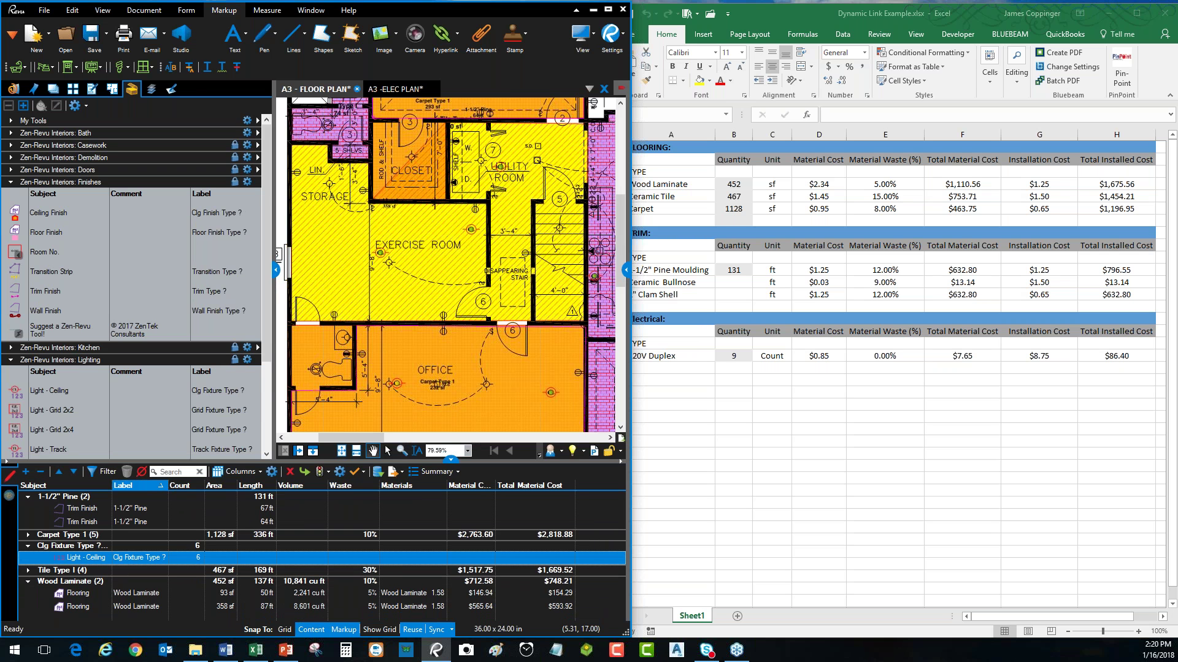
left_click(165, 559)
key("BackSpace")
type("A1")
left_click(315, 417)
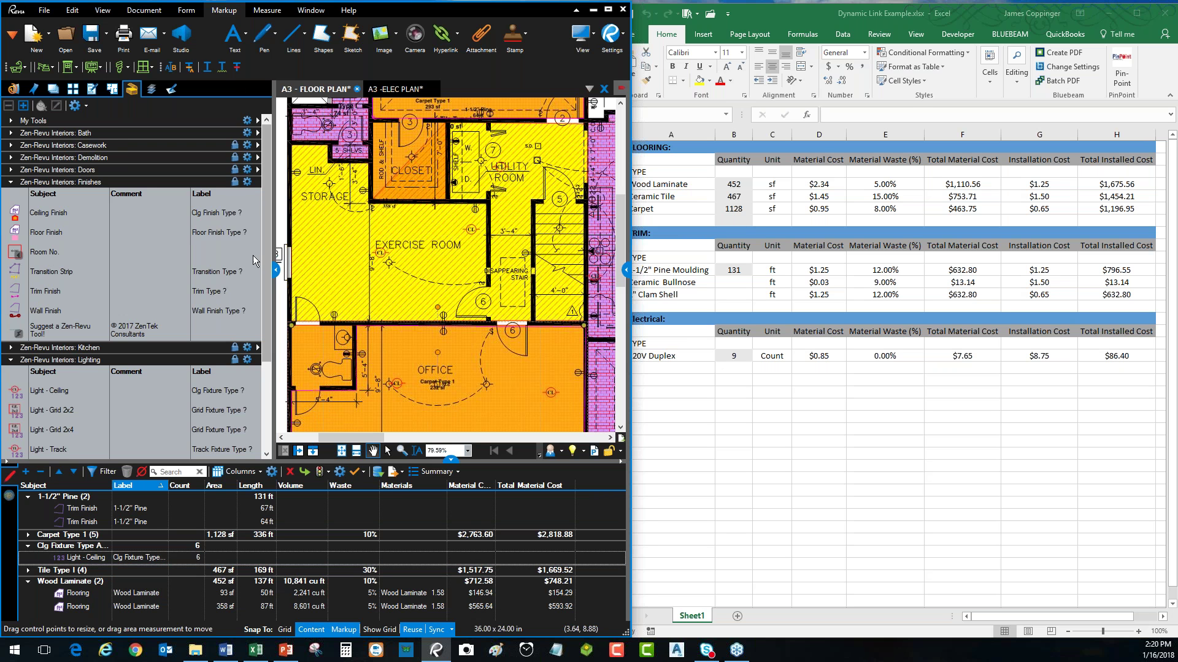
left_click(276, 271)
- Enter Clg Fixture Type A1 in cell A19 of the Excel estimate, below 120V Duplex
left_click(256, 650)
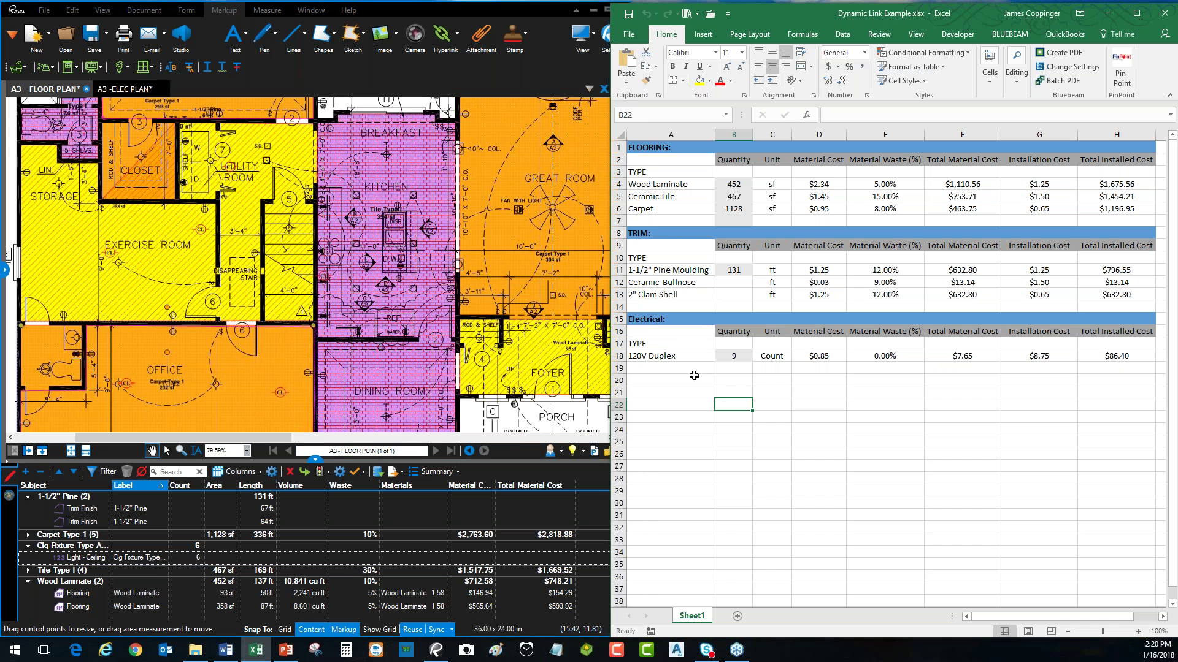
left_click(721, 369)
key("Left")
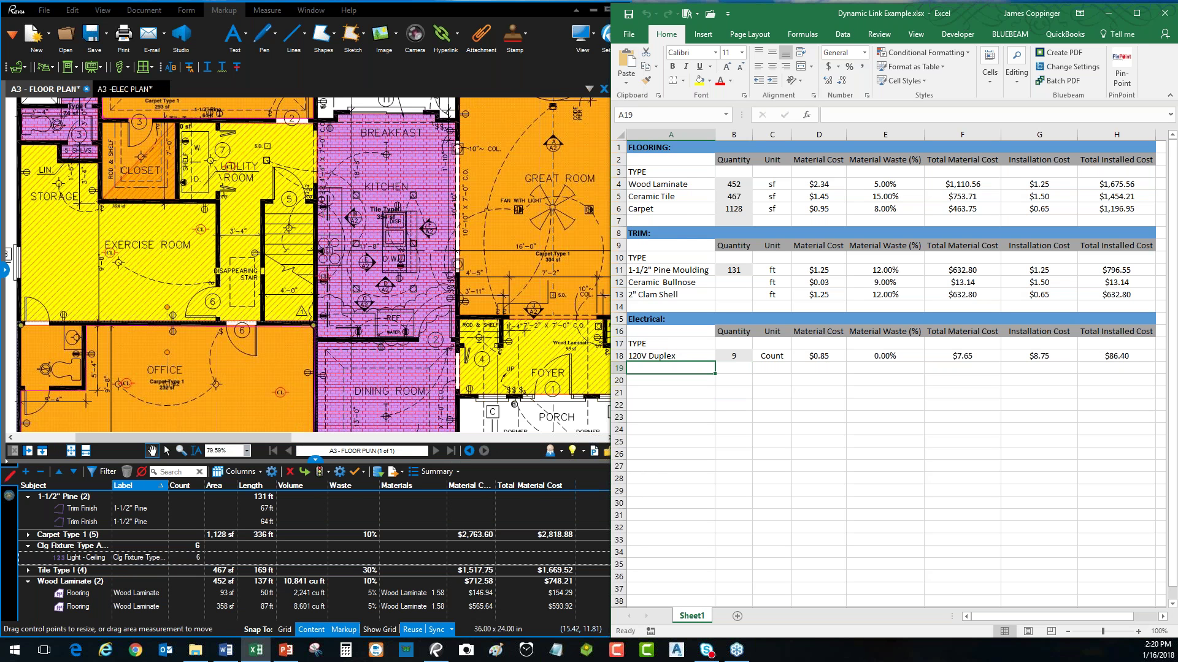
type("Clg")
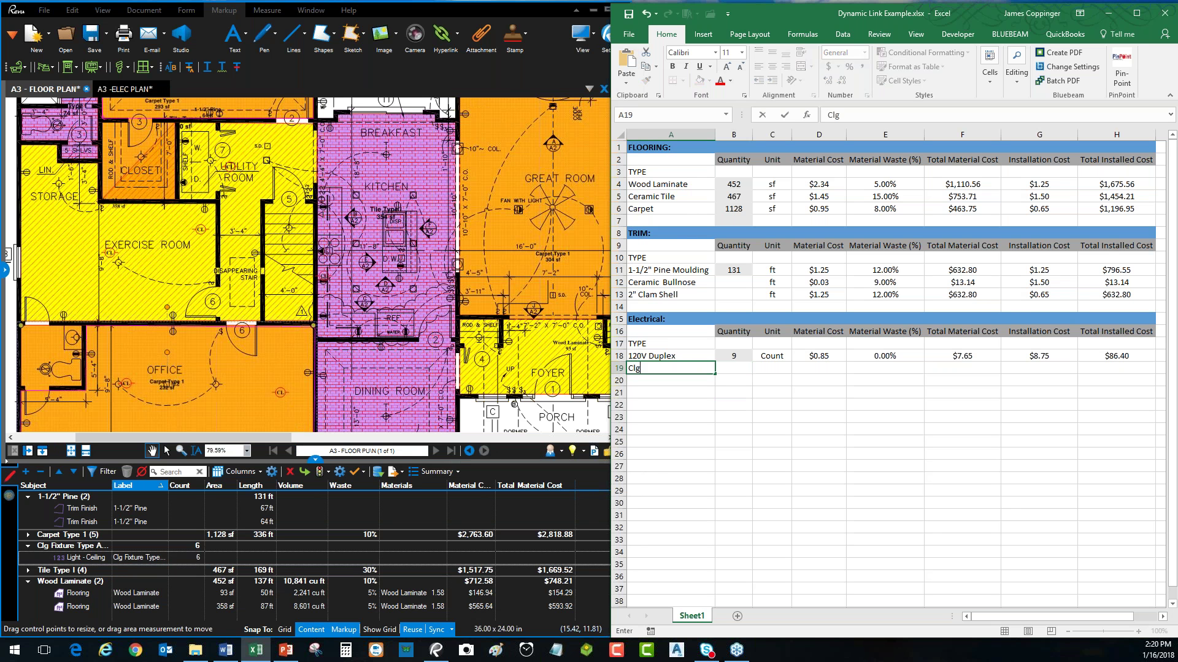
type(" Ty")
type("xture Typ")
type("e A1")
- Create a quantity link in B19 for the Count total filtered by the label Clg Fixture Type A1, with cell name CountTotal2
left_click(745, 368)
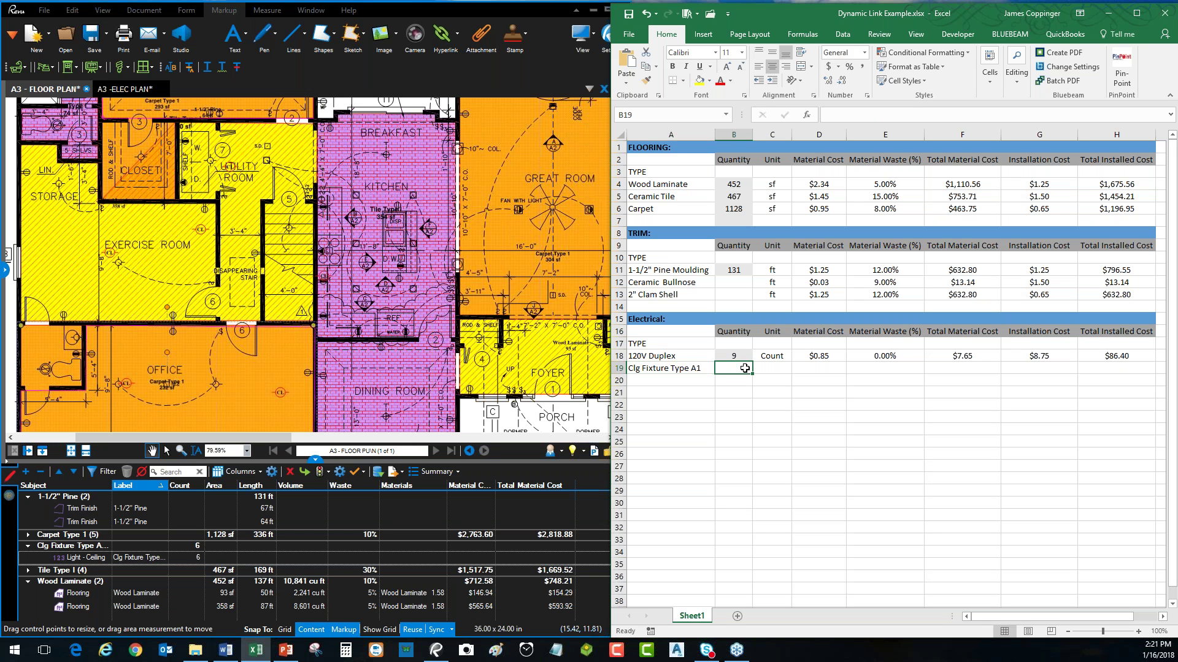
right_click(744, 368)
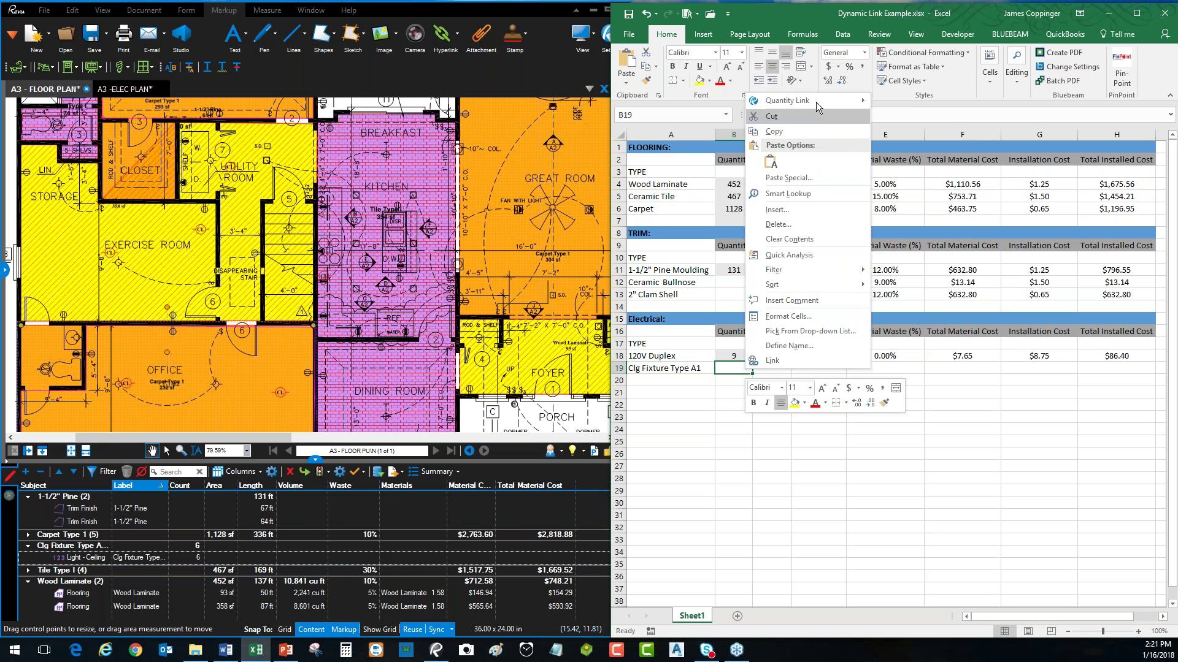
mouse_move(818, 103)
left_click(905, 102)
left_click(907, 260)
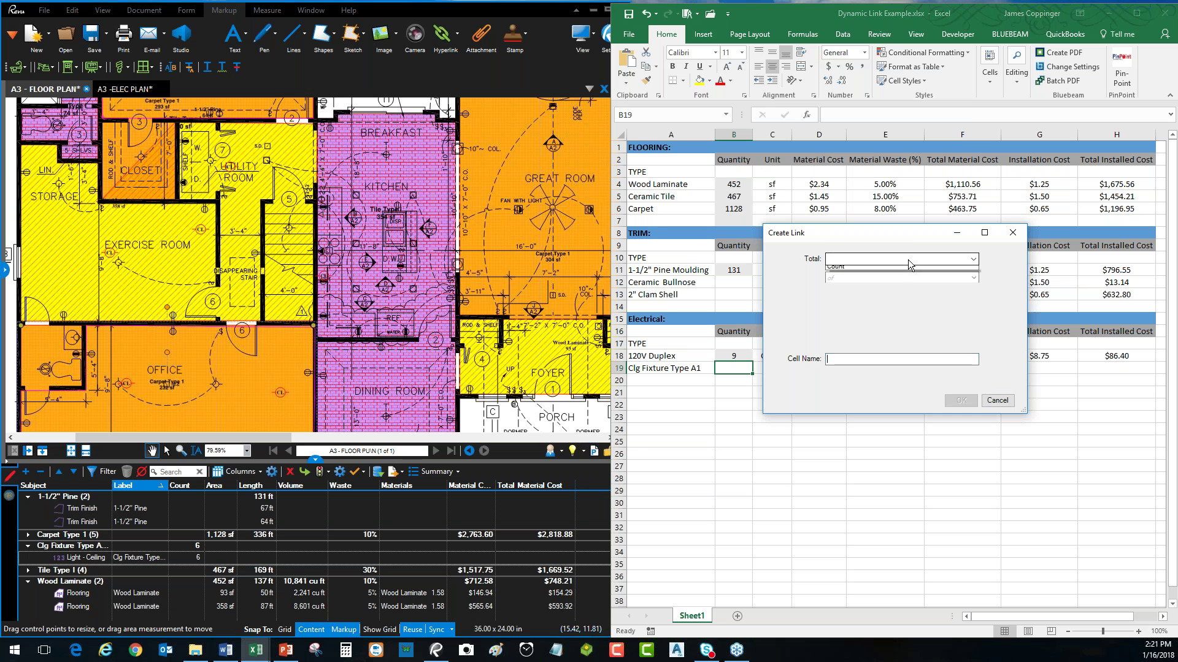
left_click(888, 316)
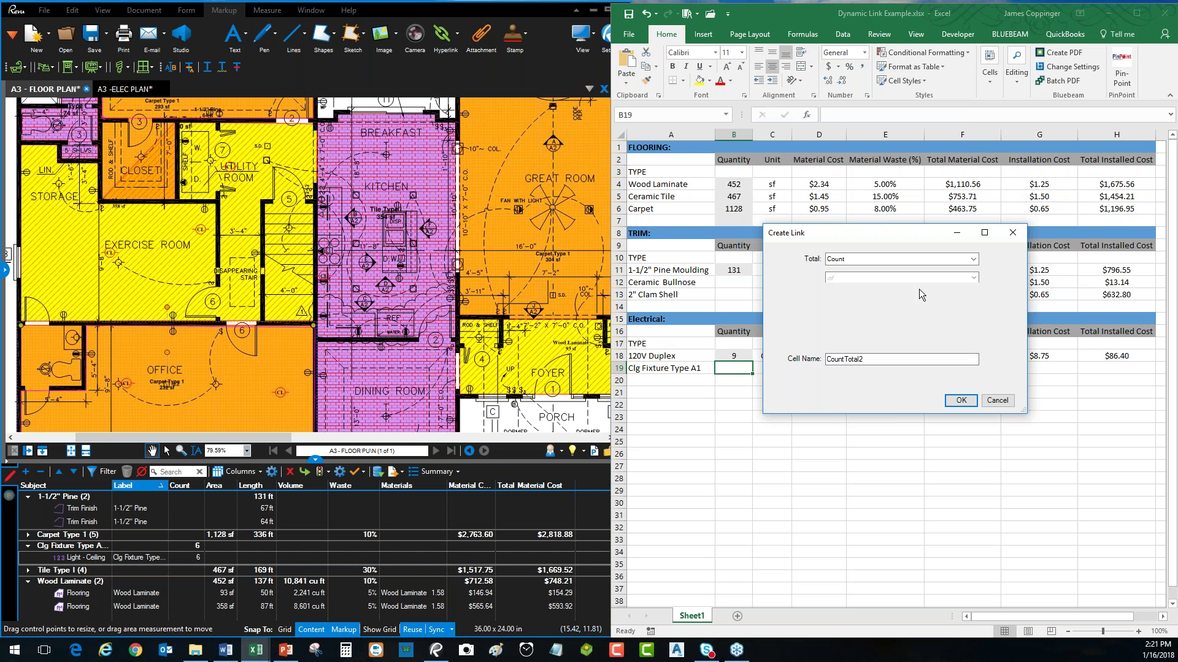
left_click(933, 278)
mouse_move(909, 307)
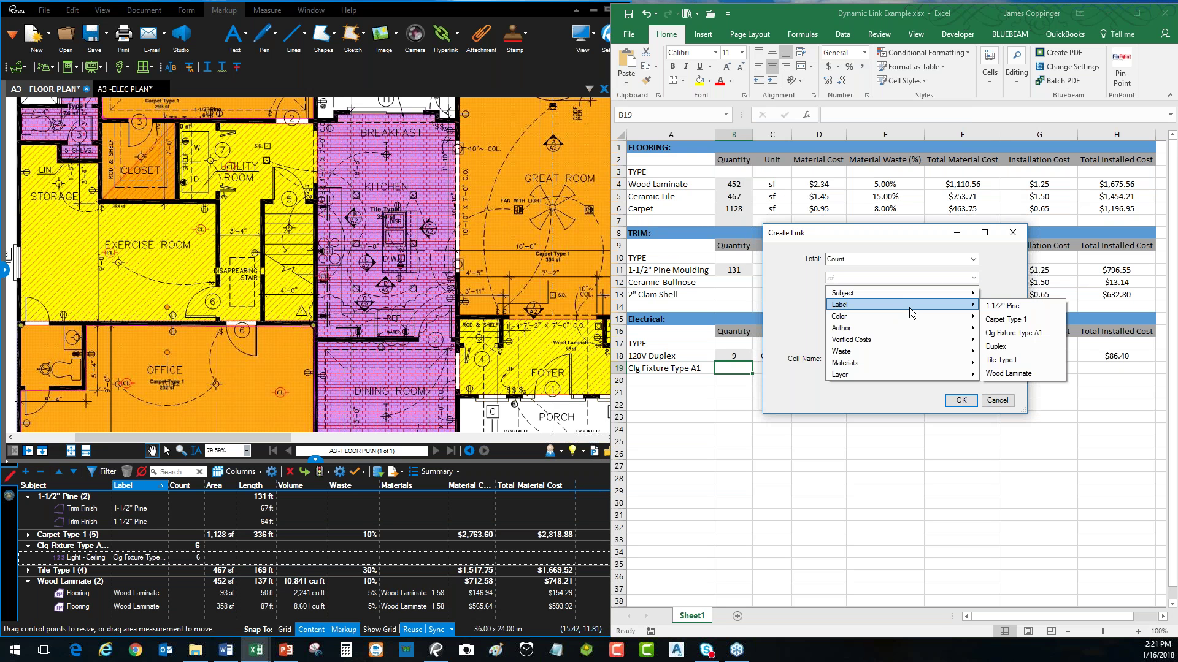
left_click(1036, 334)
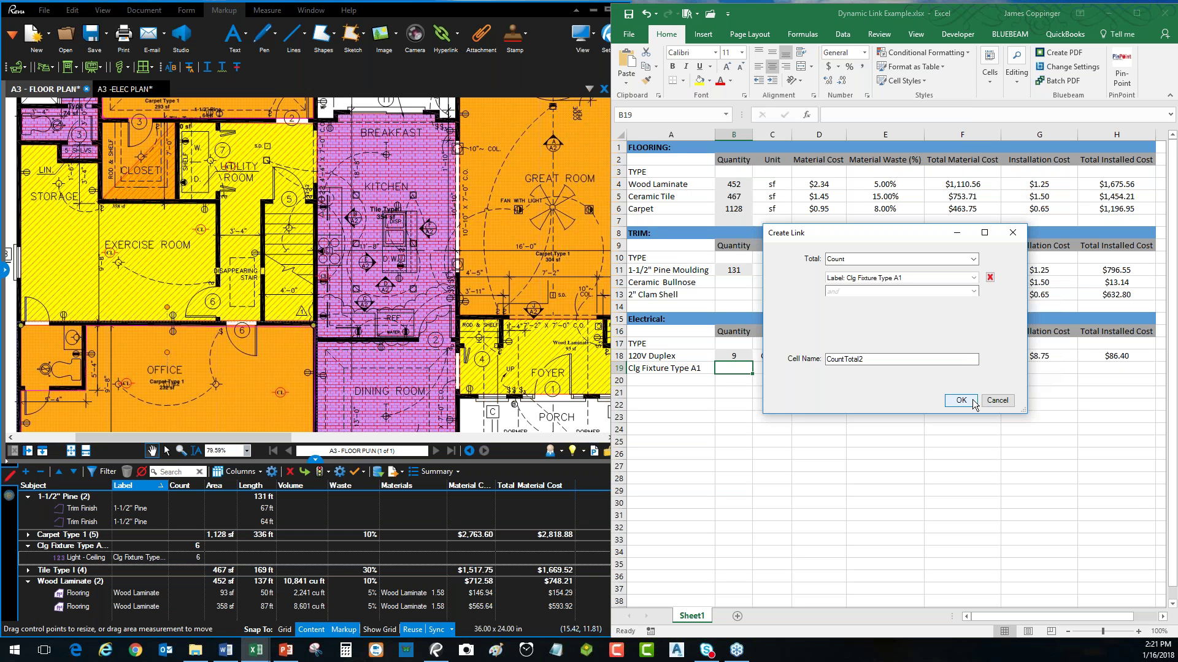
left_click(973, 403)
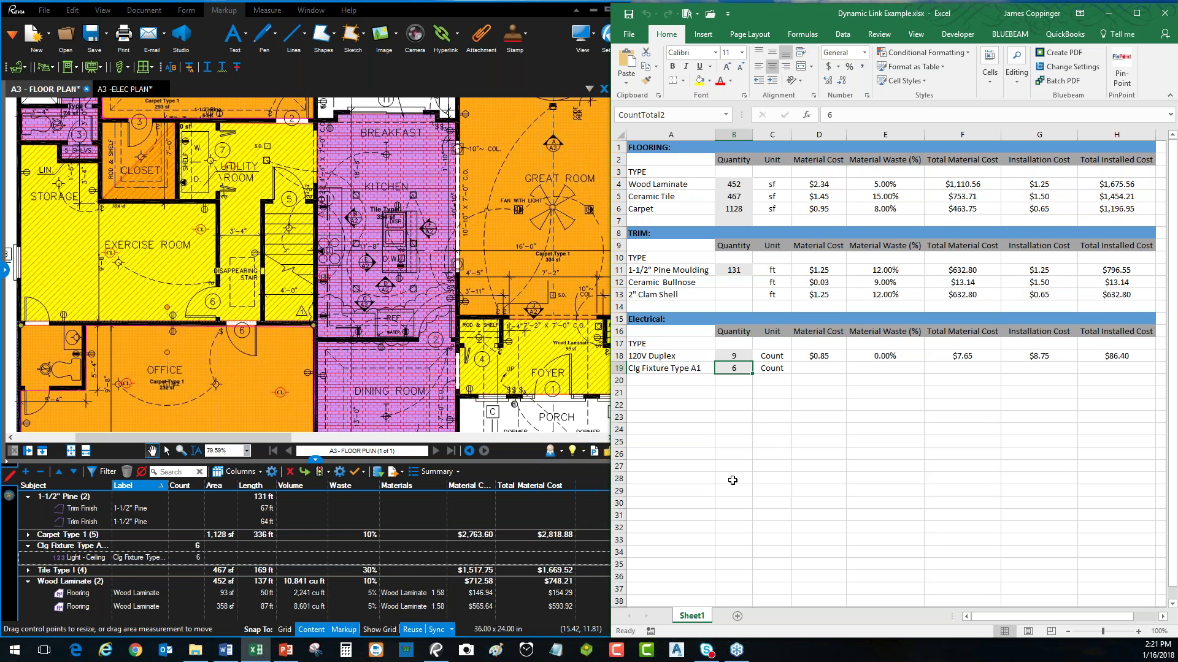
- Review the source PDFs linked to the workbook and the file browser for adding more, leaving both without changes
right_click(776, 417)
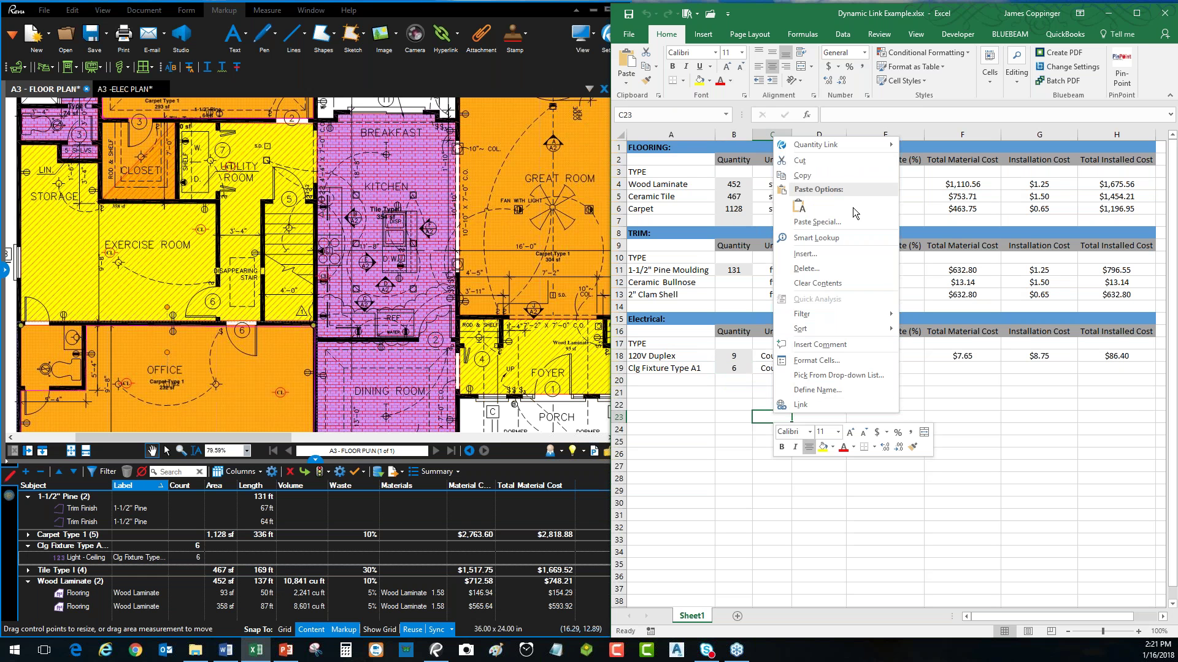
mouse_move(887, 145)
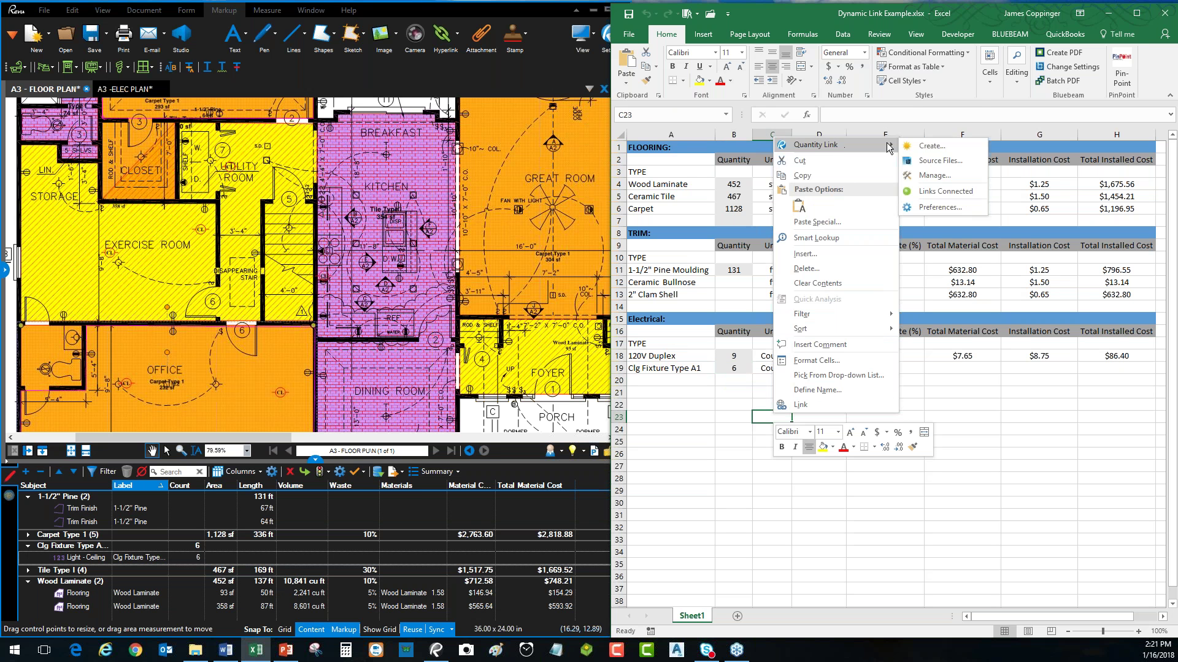
left_click(939, 161)
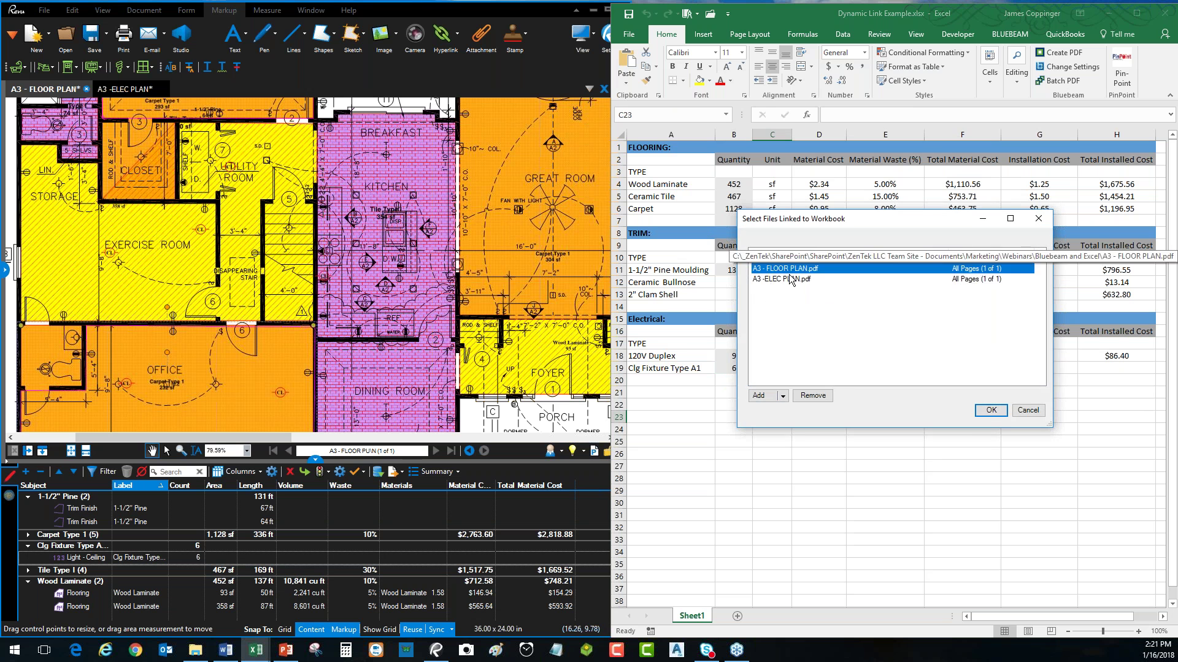
left_click(791, 279)
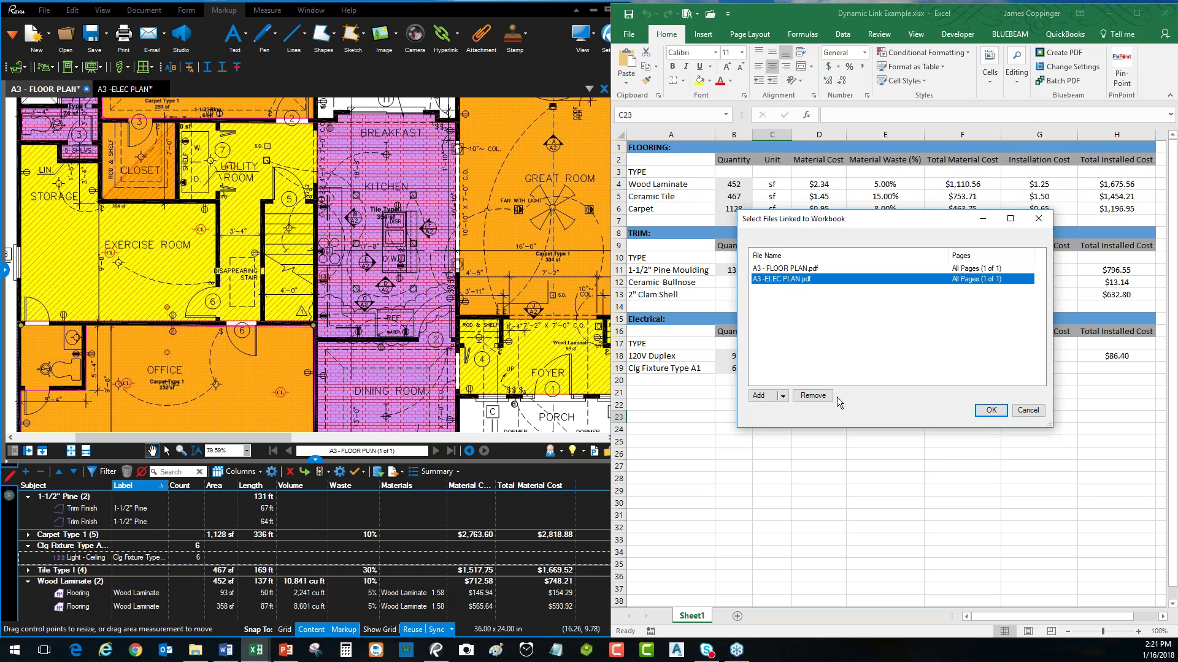
left_click(783, 396)
left_click(761, 396)
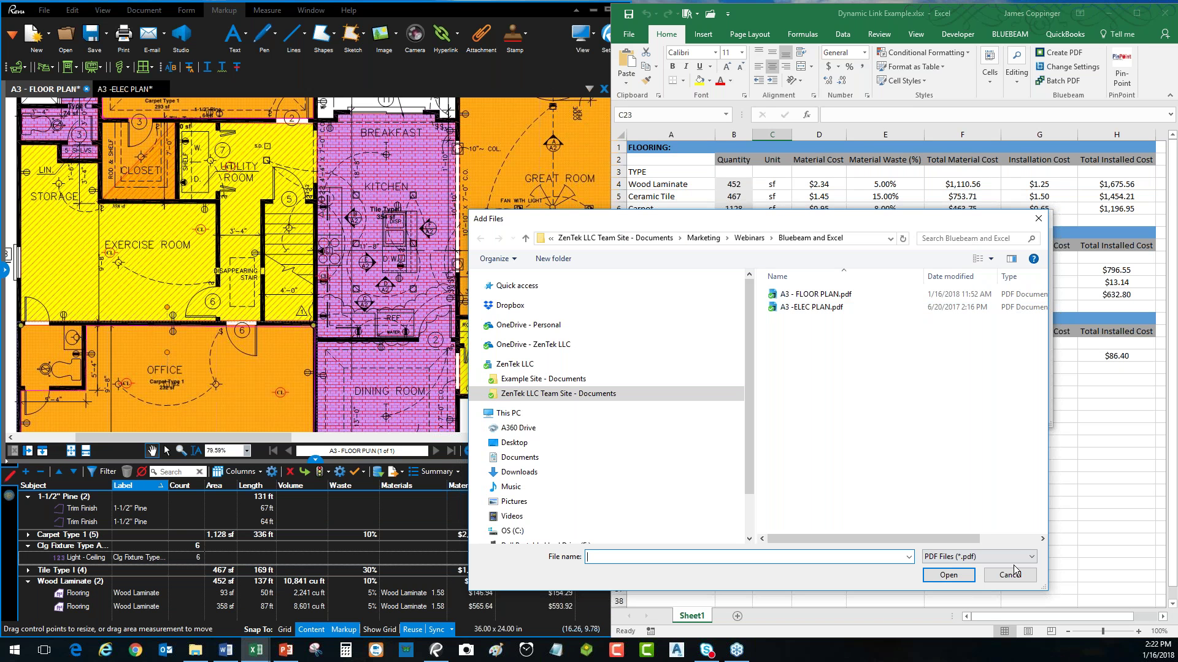
left_click(1016, 577)
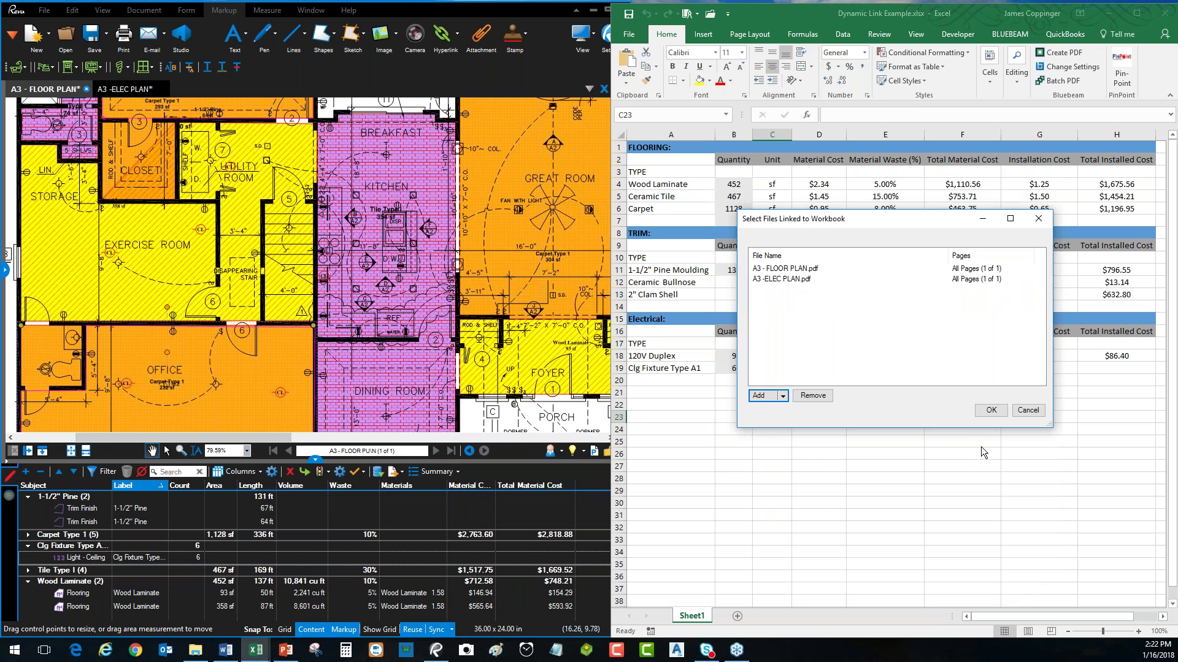
left_click(1032, 412)
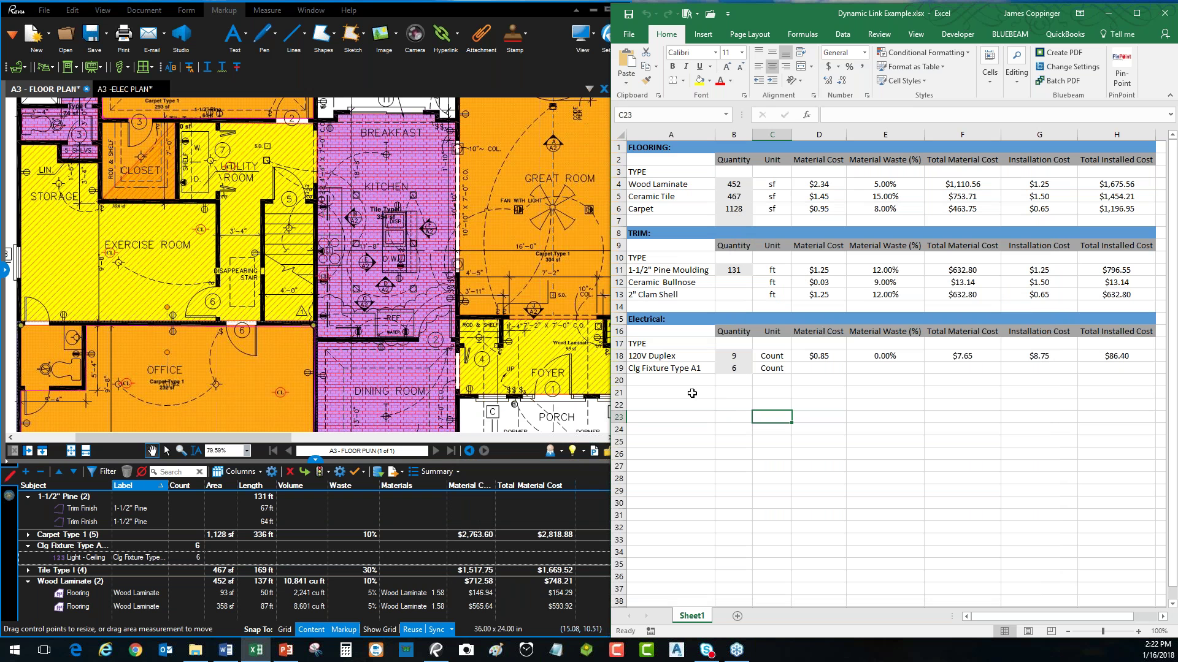
- Hide Revu's markups list and show the whole floor plan beside the Excel estimate
left_click(315, 460)
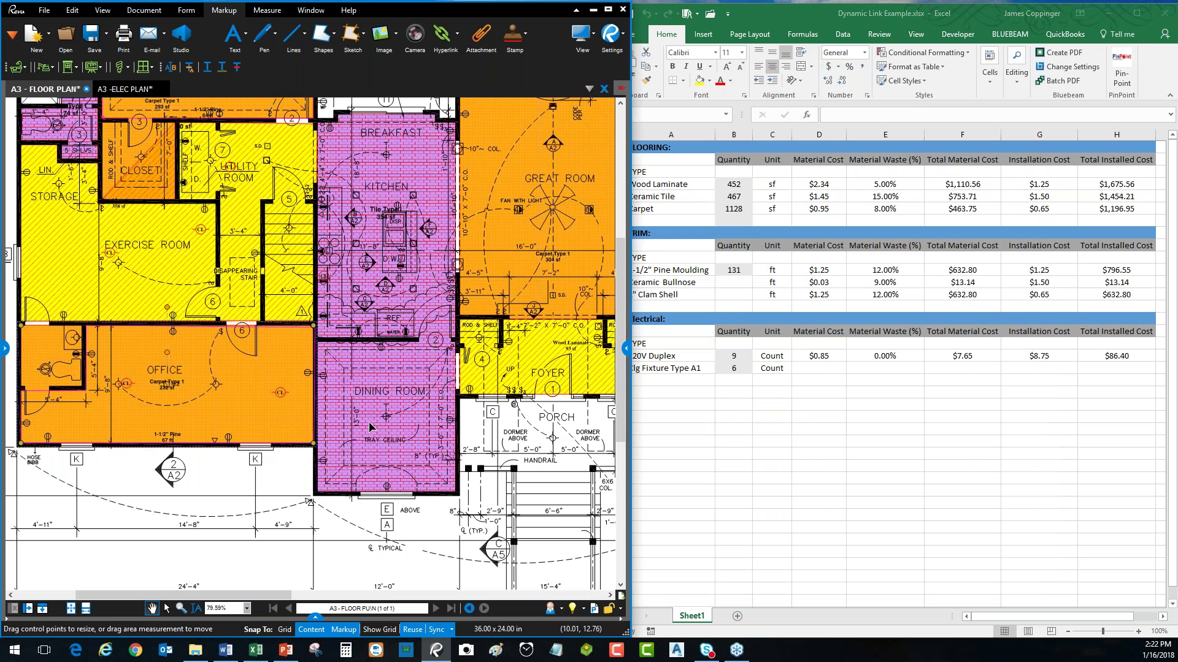
scroll(391, 442, "down", 3)
left_click(681, 386)
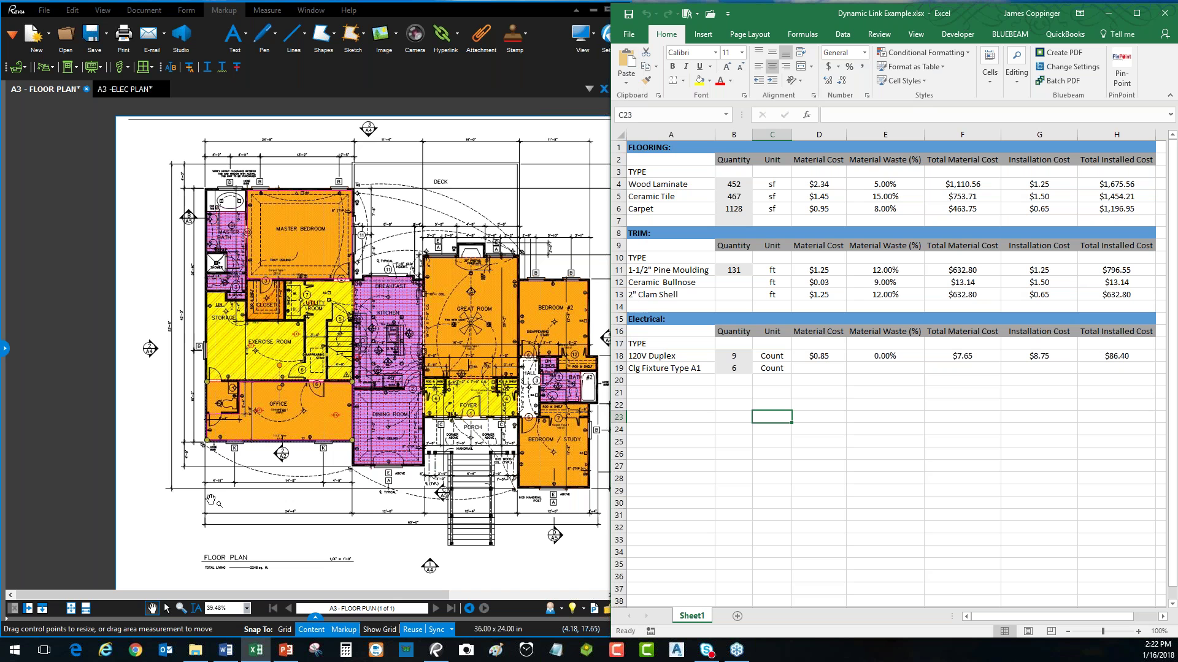
- Switch to the PowerPoint presentation and start the slide show from the Revu eXtreme 2017 requirement slide
mouse_move(262, 659)
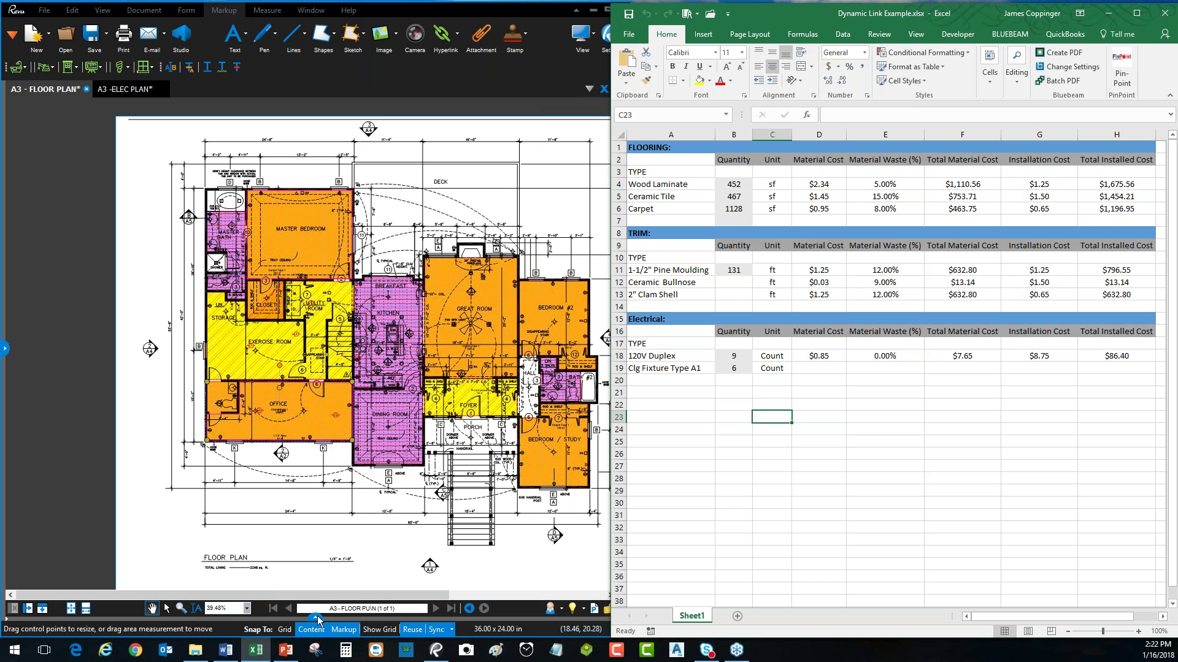
left_click(286, 654)
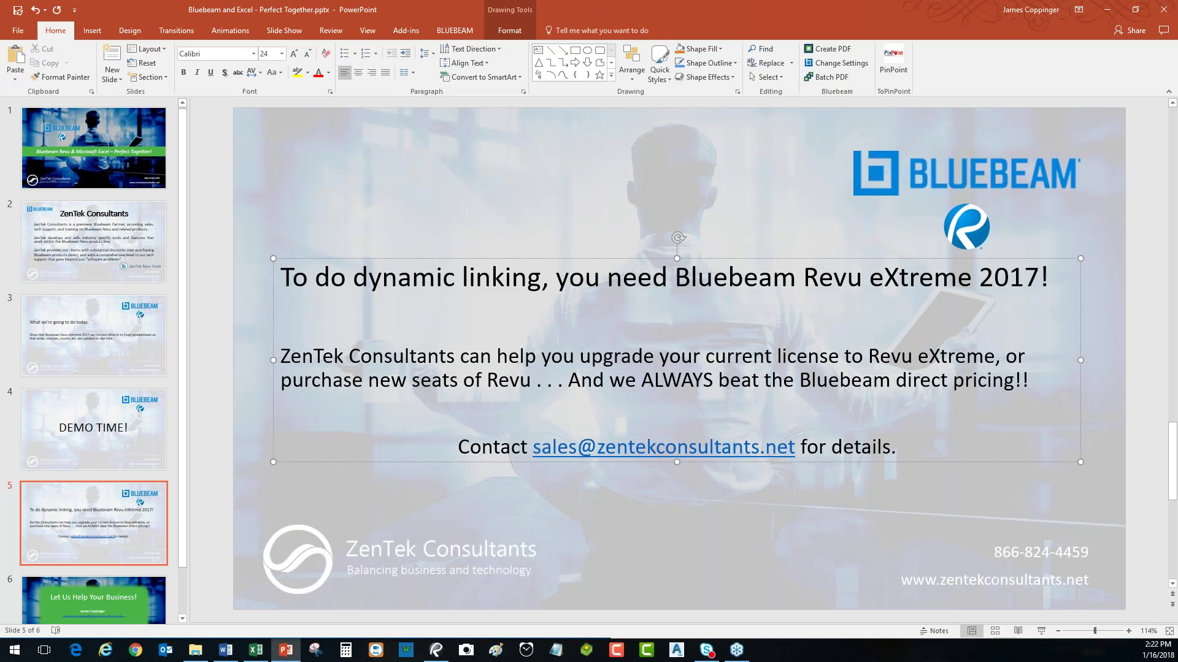
key("shift+F5")
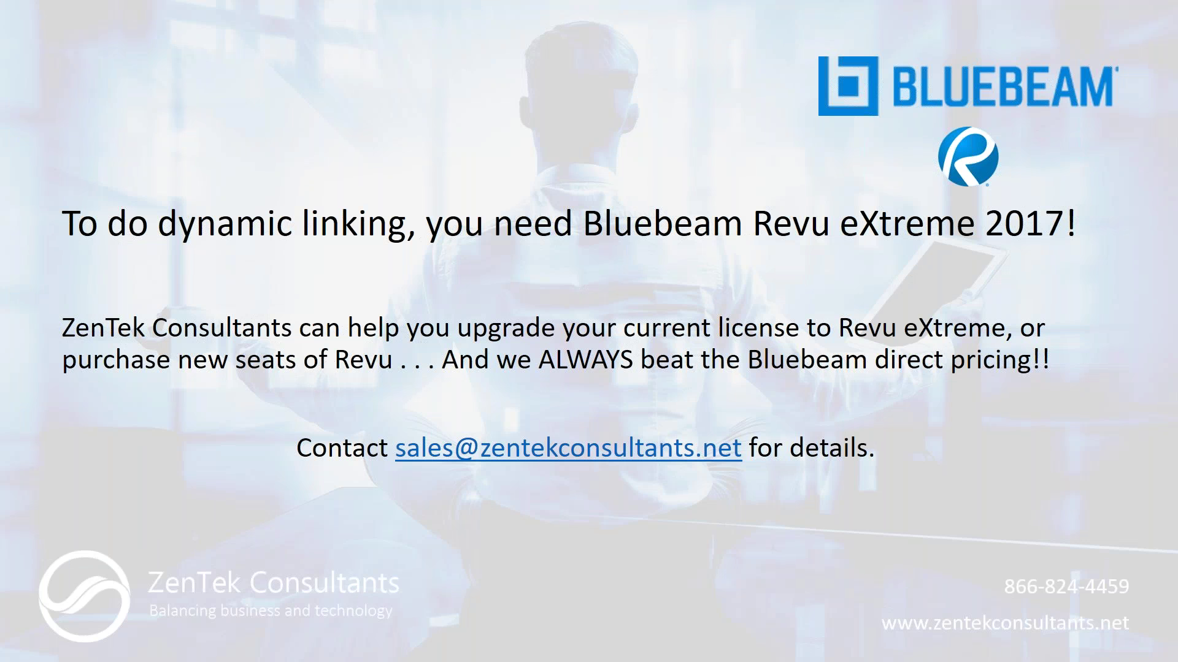